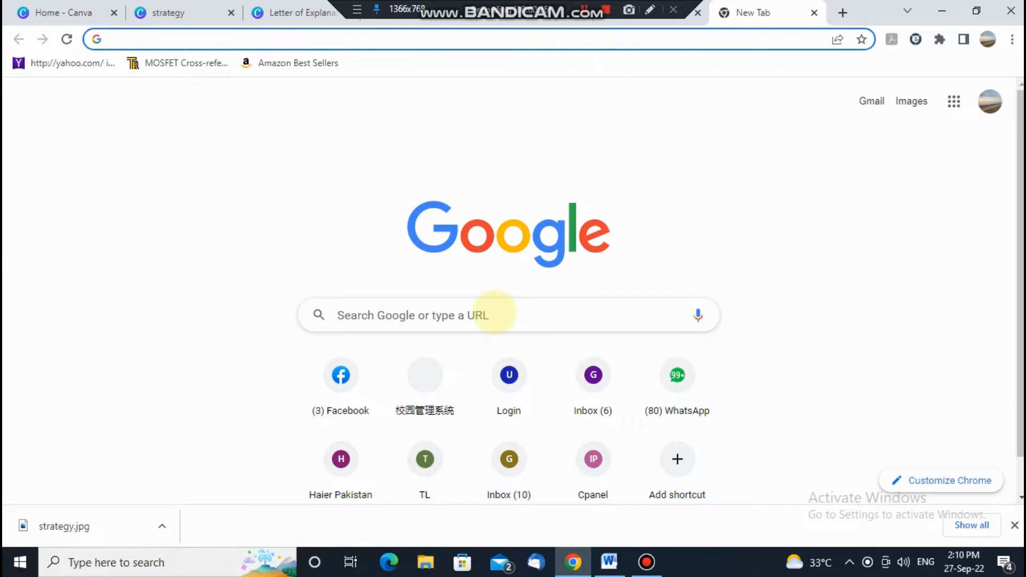
Step: Search Google for 'gckey login' from the new tab's search history suggestion
{"action": "left_click", "coordinate": [494, 311]}
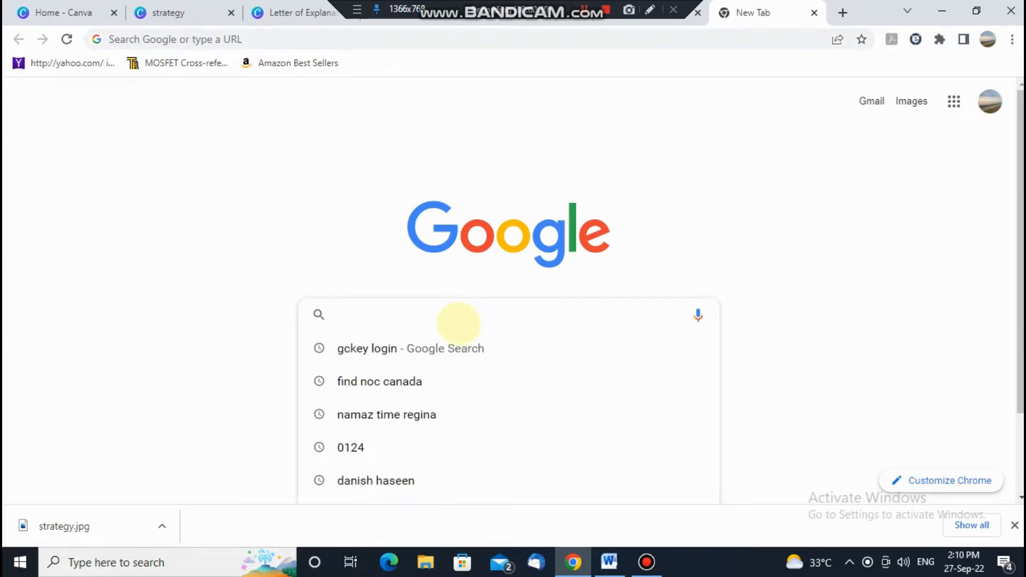
{"action": "left_click", "coordinate": [389, 348]}
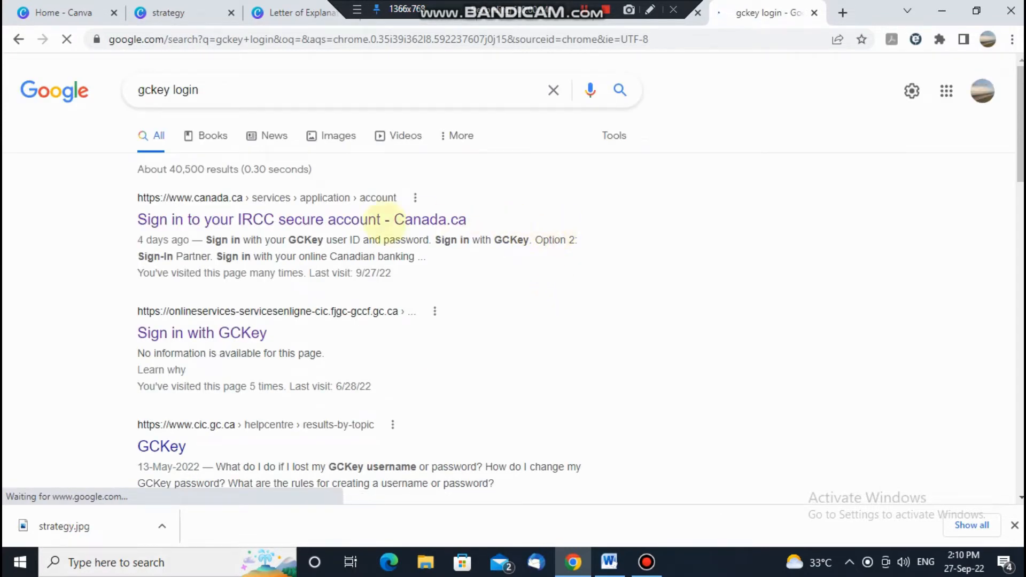
Step: Open the IRCC secure account sign-in result, choose Sign in with GCKey, then Sign Up
{"action": "left_click", "coordinate": [238, 218]}
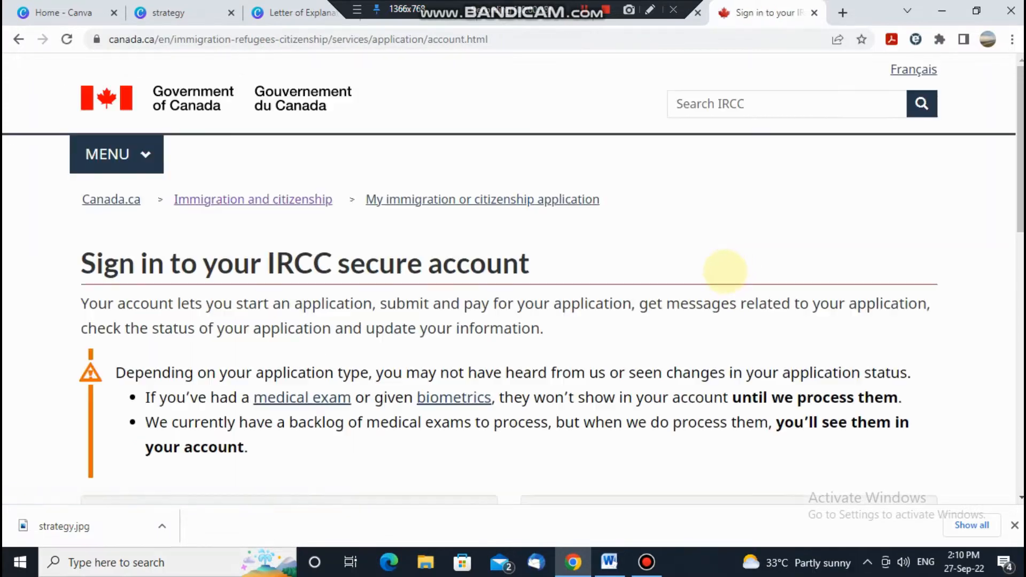
{"action": "scroll", "coordinate": [698, 258], "scroll_direction": "down", "scroll_amount": 7}
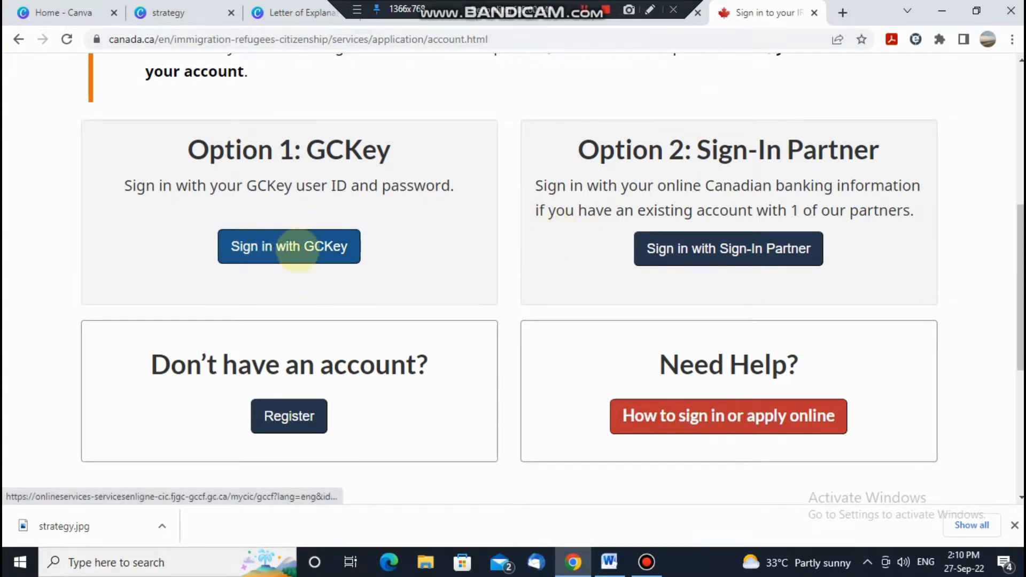
{"action": "left_click", "coordinate": [298, 247]}
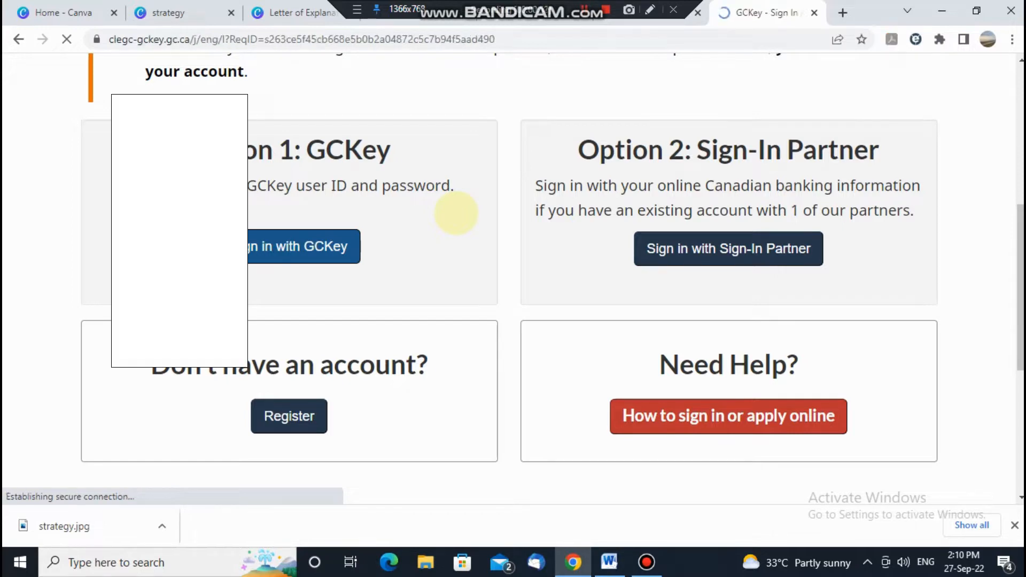
{"action": "scroll", "coordinate": [456, 213], "scroll_direction": "down", "scroll_amount": 1}
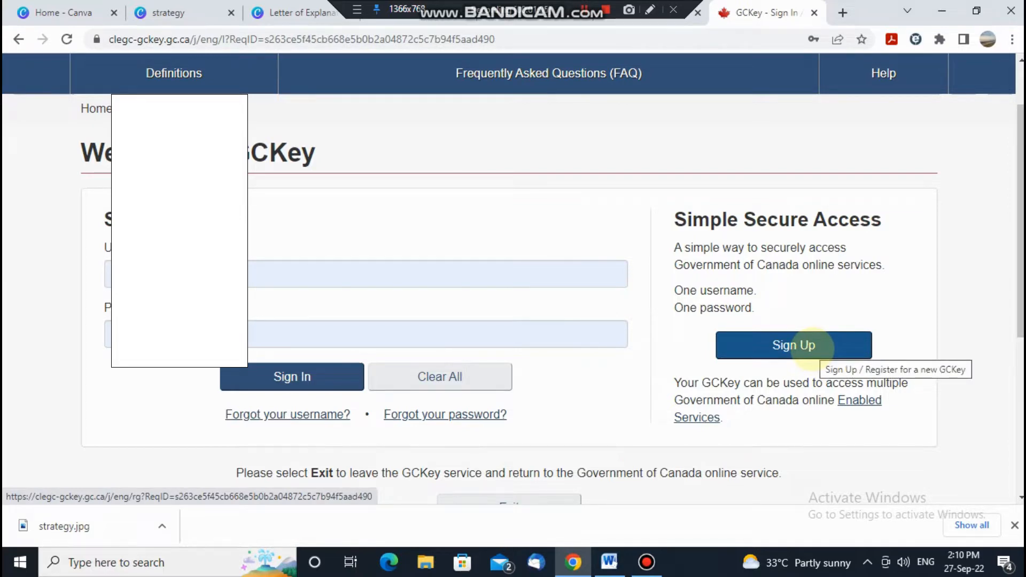
{"action": "left_click", "coordinate": [810, 349]}
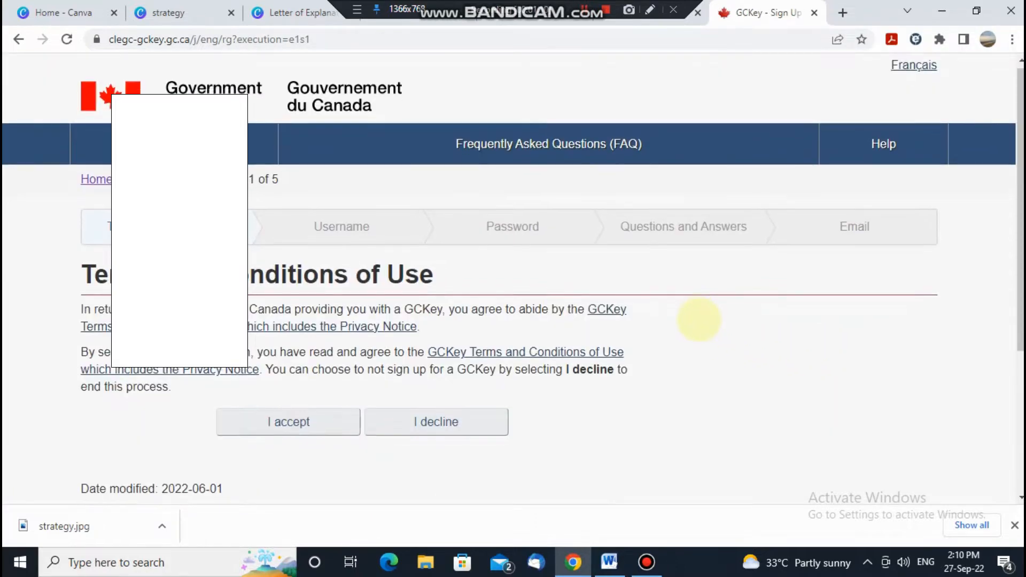
Step: Accept the GCKey terms and replace the autofilled username with a new one
{"action": "scroll", "coordinate": [699, 321], "scroll_direction": "down", "scroll_amount": 1}
{"action": "left_click", "coordinate": [348, 353]}
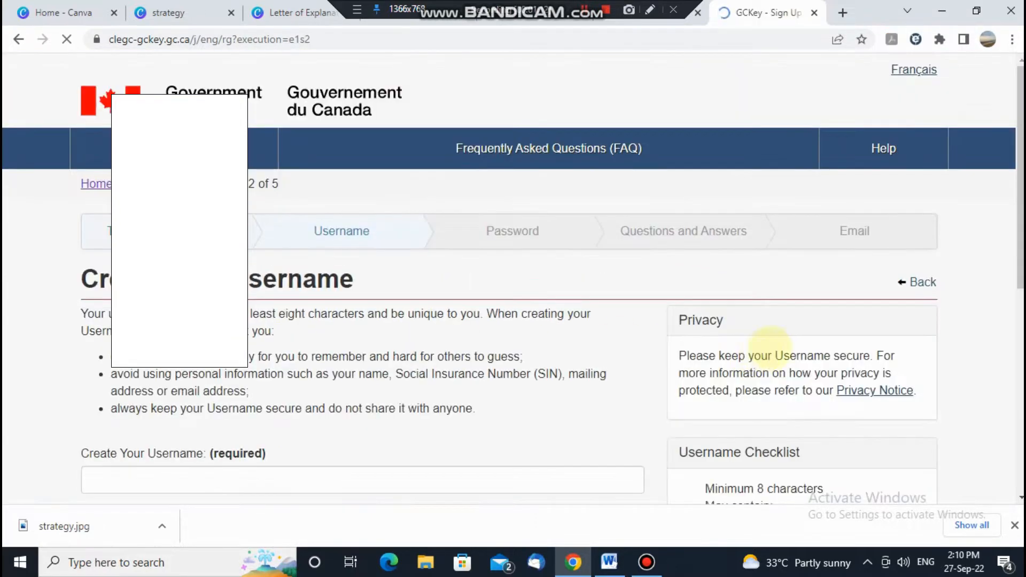
{"action": "scroll", "coordinate": [609, 330], "scroll_direction": "down", "scroll_amount": 1}
{"action": "left_click", "coordinate": [355, 332]}
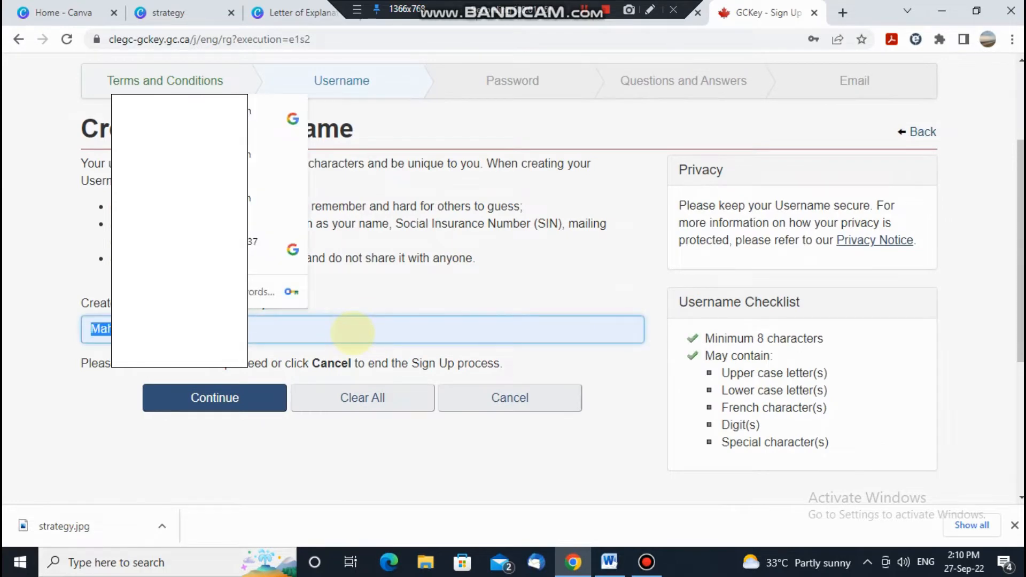
{"action": "key", "text": "BackSpace"}
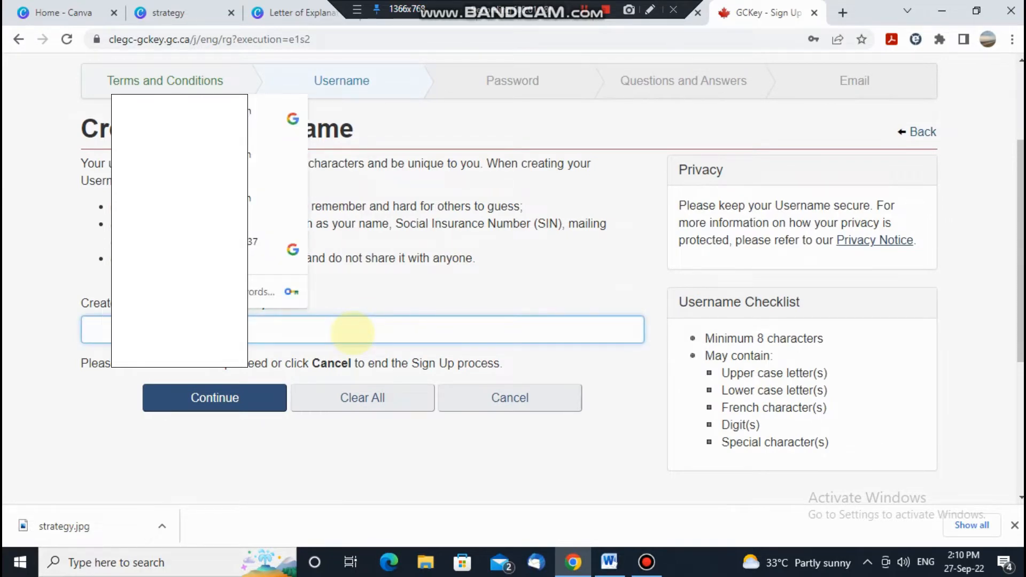
{"action": "left_click", "coordinate": [396, 297]}
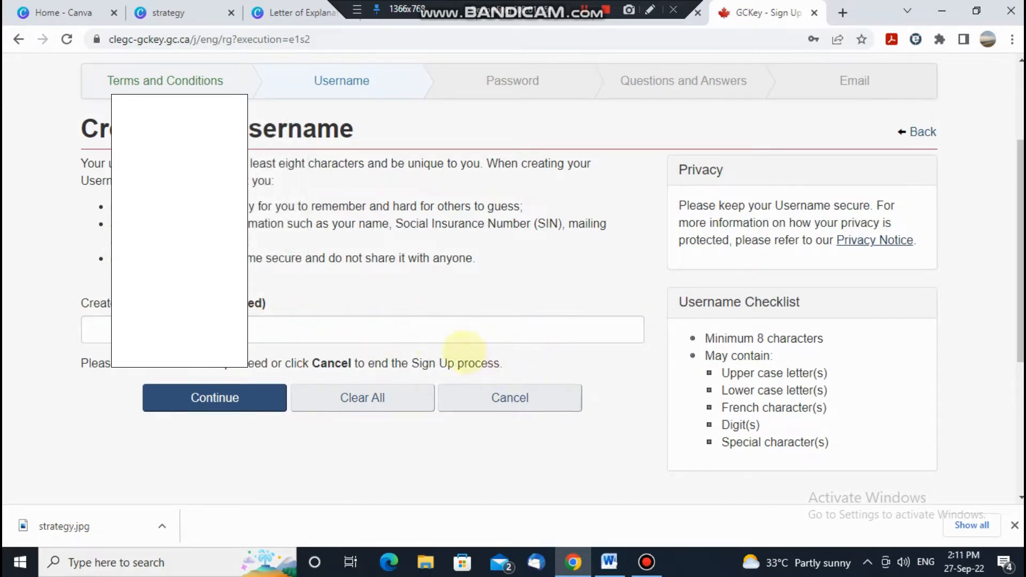
{"action": "left_click", "coordinate": [583, 9]}
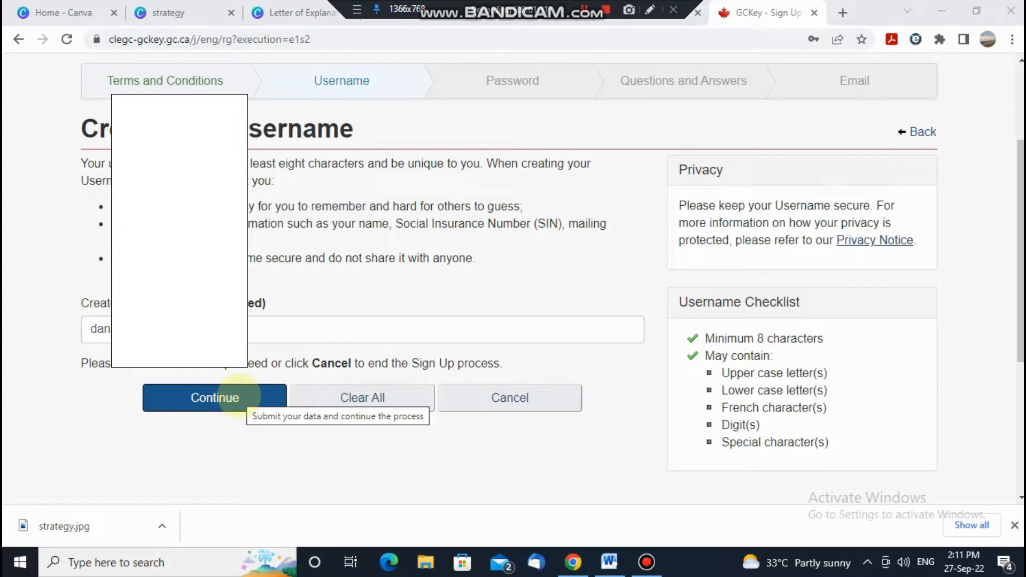
{"action": "left_click", "coordinate": [237, 397]}
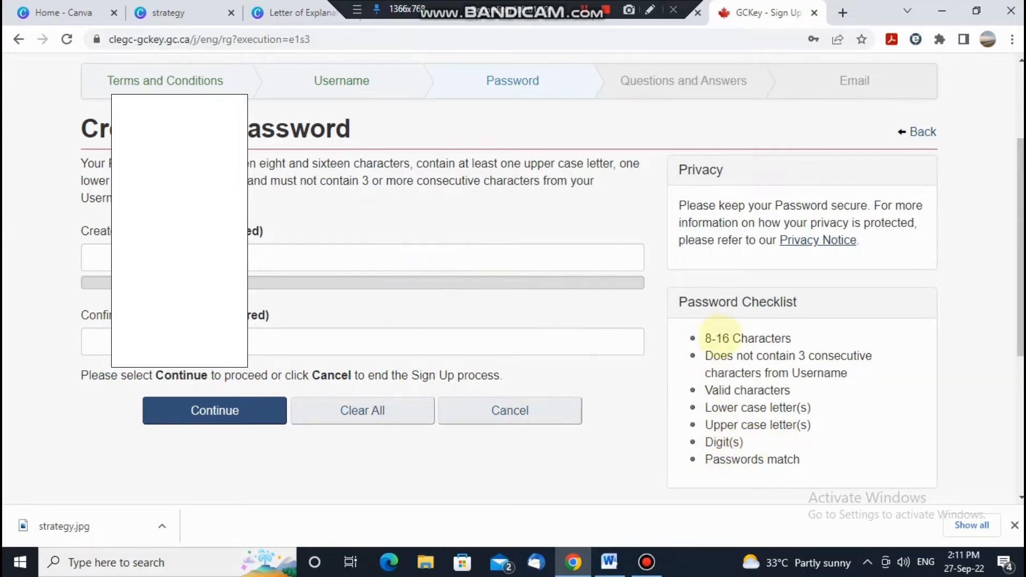
Step: Enter and confirm a GCKey password meeting every checklist rule and continue
{"action": "left_click", "coordinate": [195, 257]}
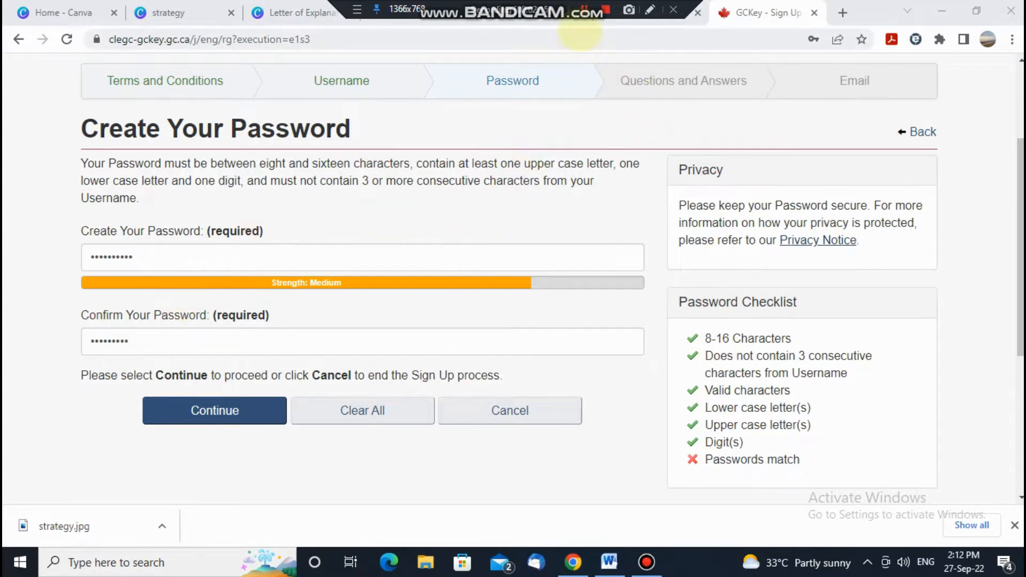
{"action": "left_click", "coordinate": [583, 9]}
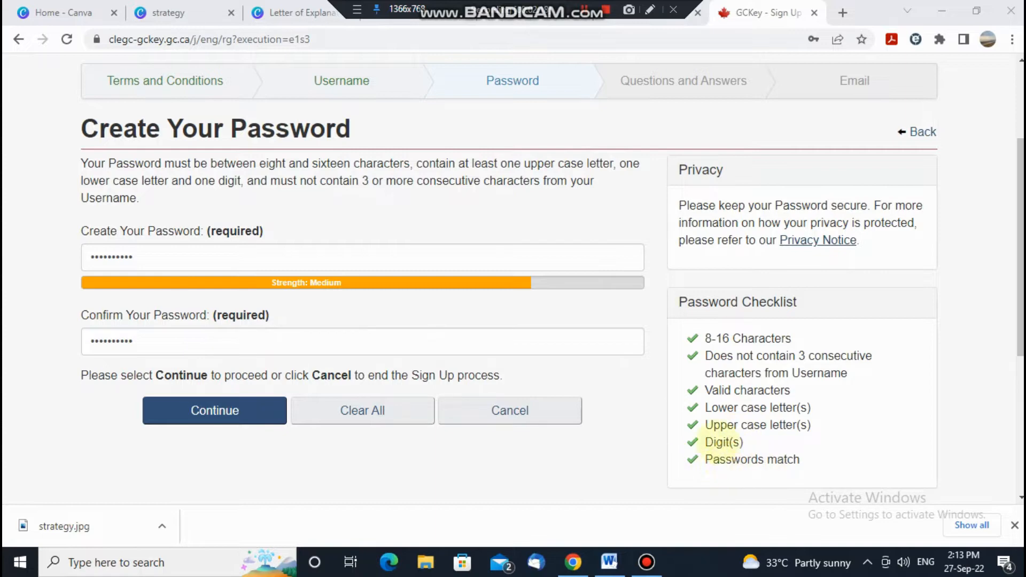
{"action": "left_click", "coordinate": [249, 390]}
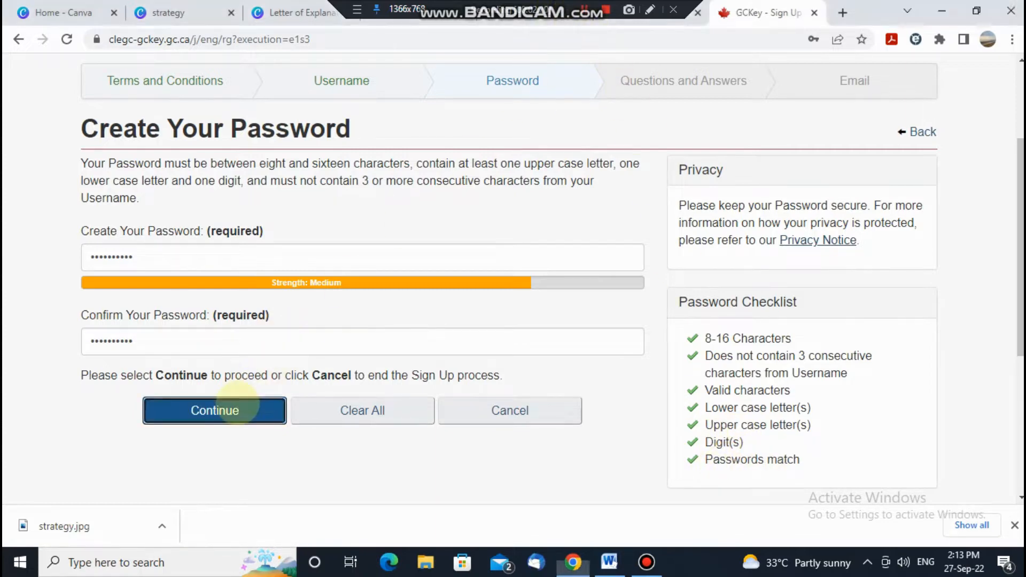
{"action": "scroll", "coordinate": [573, 202], "scroll_direction": "down", "scroll_amount": 2}
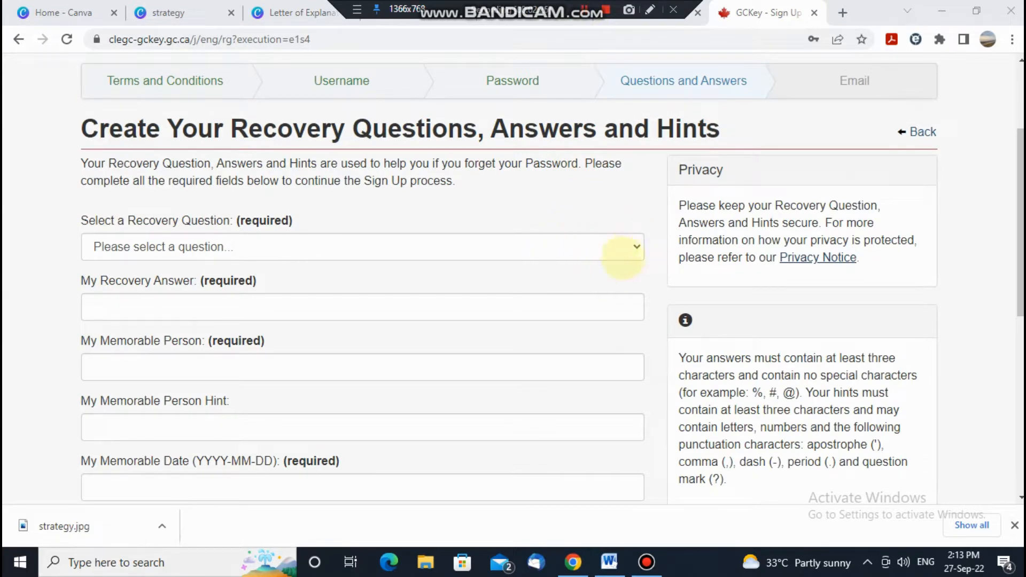
Step: Open the recovery question list, close it without choosing, and scroll through the form
{"action": "left_click", "coordinate": [621, 246]}
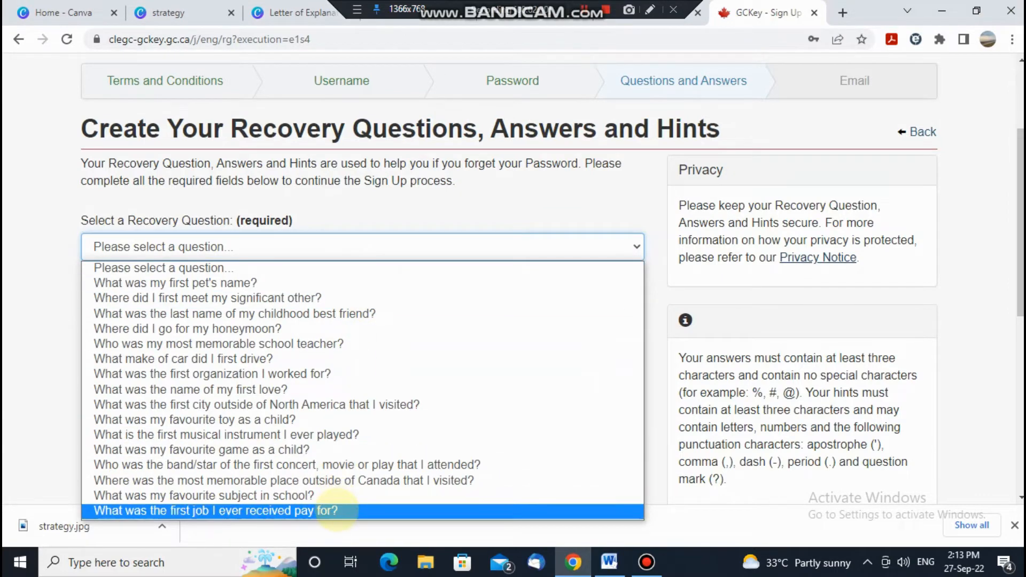
{"action": "left_click", "coordinate": [376, 211]}
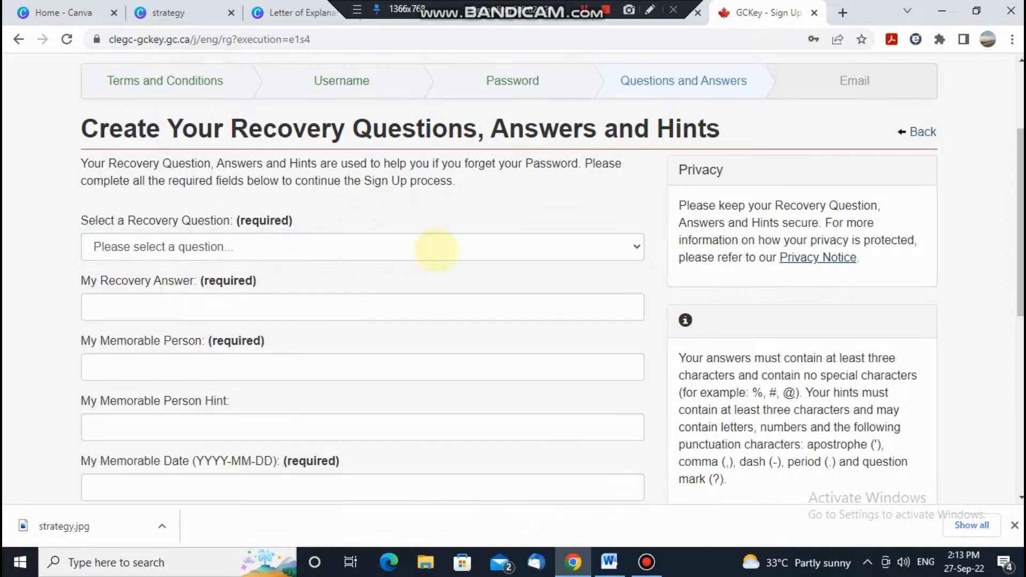
{"action": "scroll", "coordinate": [444, 257], "scroll_direction": "down", "scroll_amount": 1}
{"action": "scroll", "coordinate": [451, 266], "scroll_direction": "down", "scroll_amount": 1}
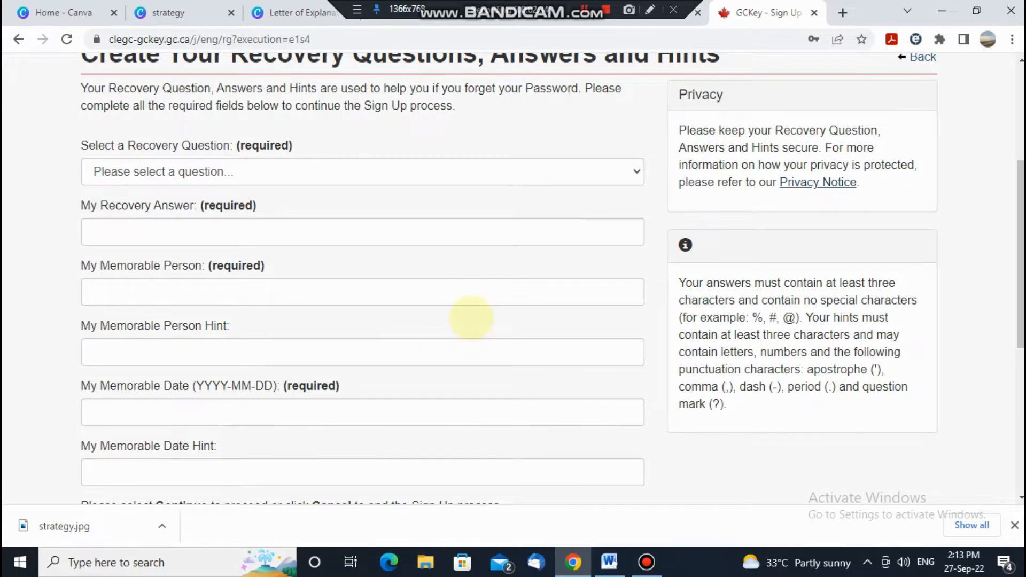
{"action": "scroll", "coordinate": [471, 317], "scroll_direction": "up", "scroll_amount": 2}
{"action": "scroll", "coordinate": [471, 318], "scroll_direction": "up", "scroll_amount": 1}
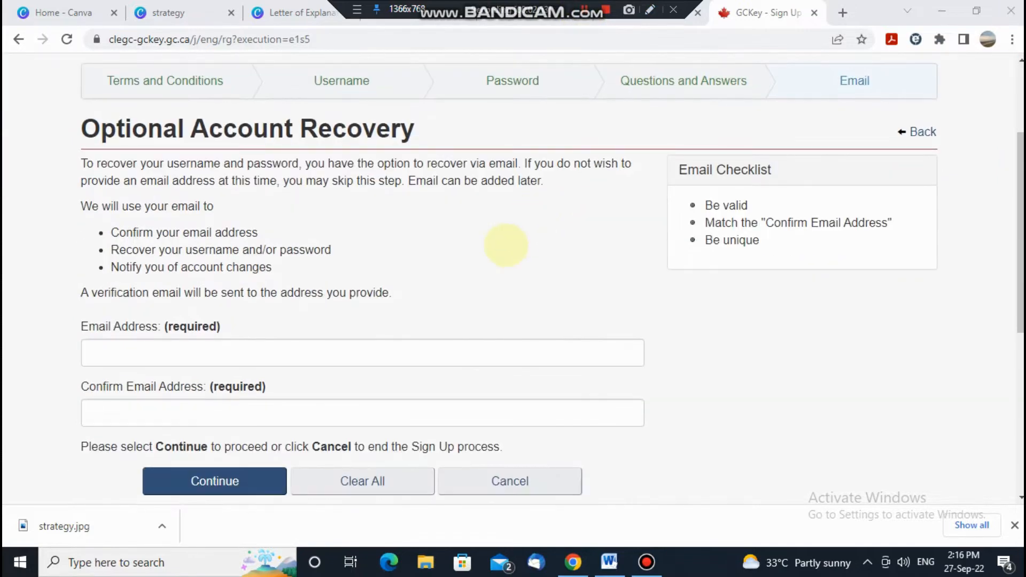
Step: Submit the recovery email address, then paste and submit the emailed confirmation code
{"action": "scroll", "coordinate": [508, 310], "scroll_direction": "down", "scroll_amount": 2}
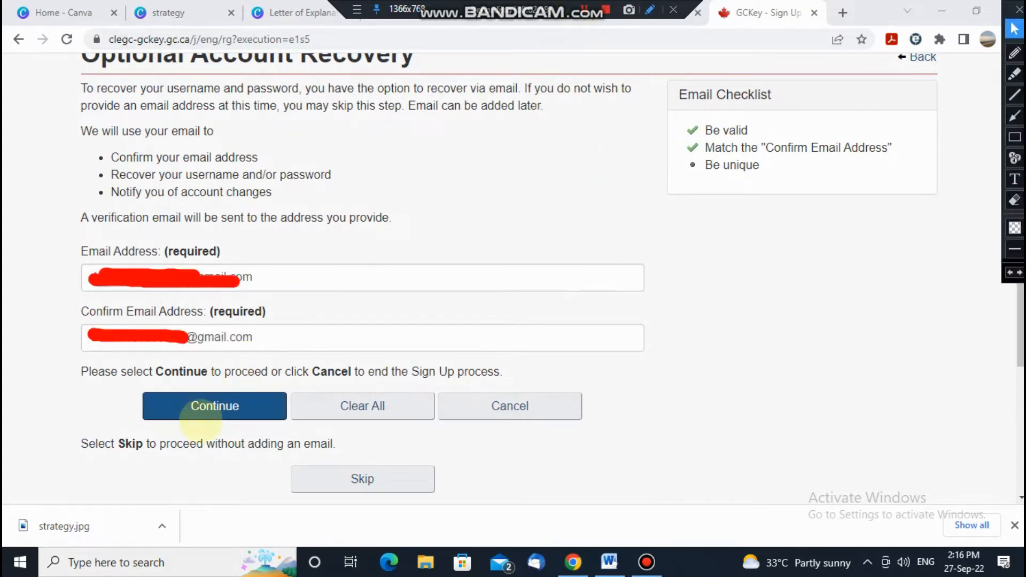
{"action": "left_click", "coordinate": [203, 414]}
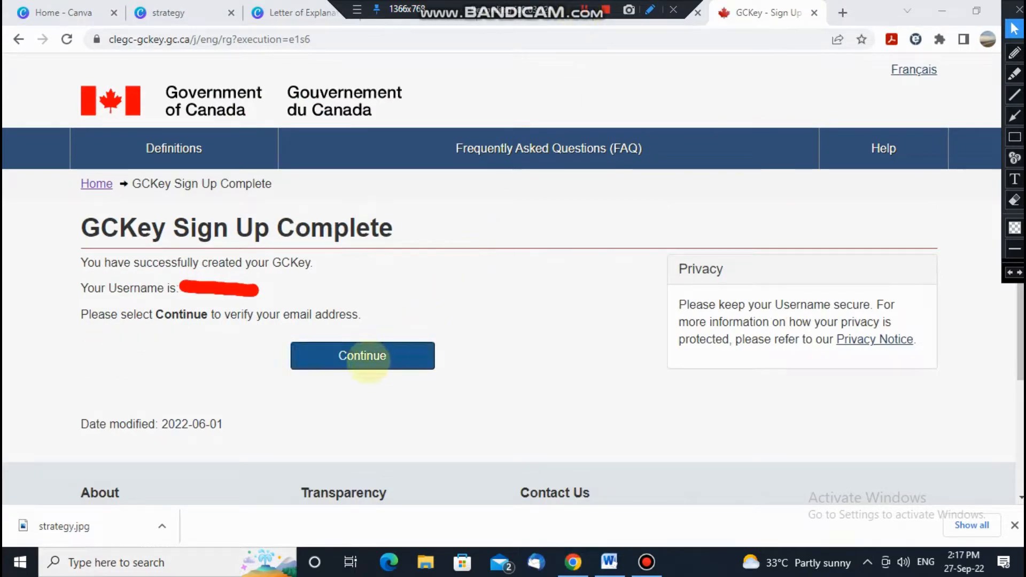
{"action": "left_click", "coordinate": [363, 356]}
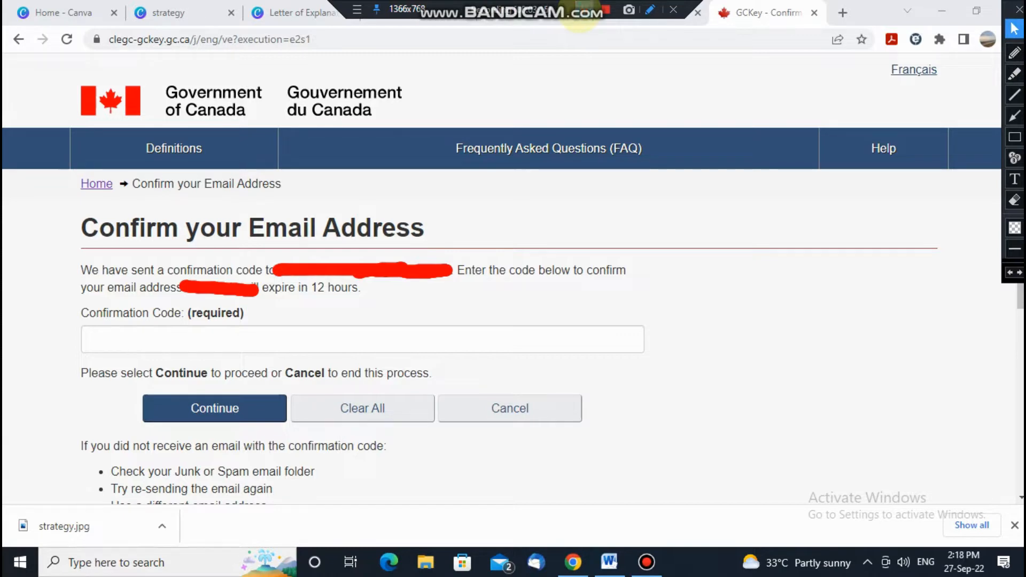
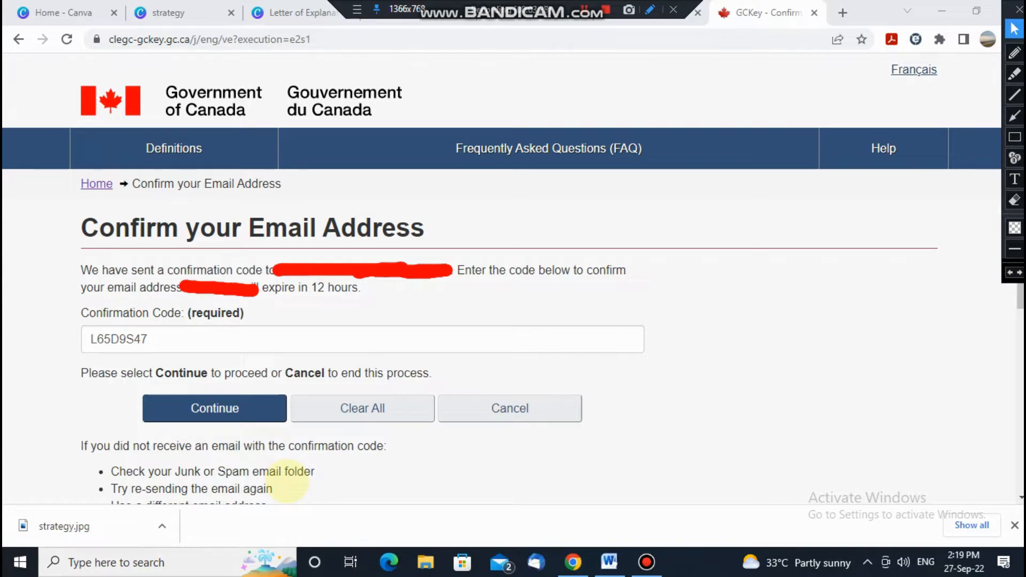
{"action": "left_click", "coordinate": [214, 408]}
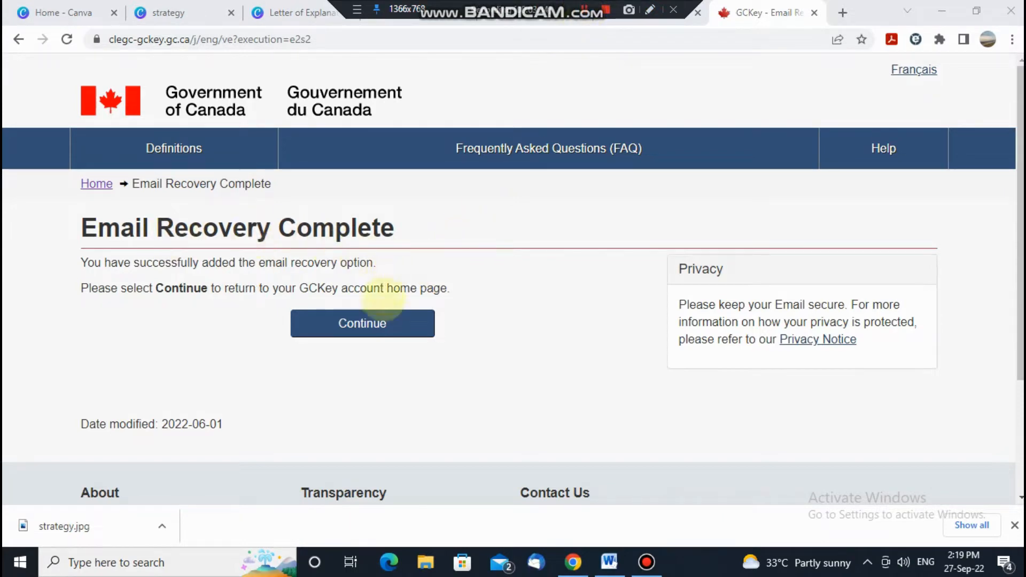
Step: Return from GCKey to the Government of Canada immigration site in English
{"action": "left_click", "coordinate": [384, 329]}
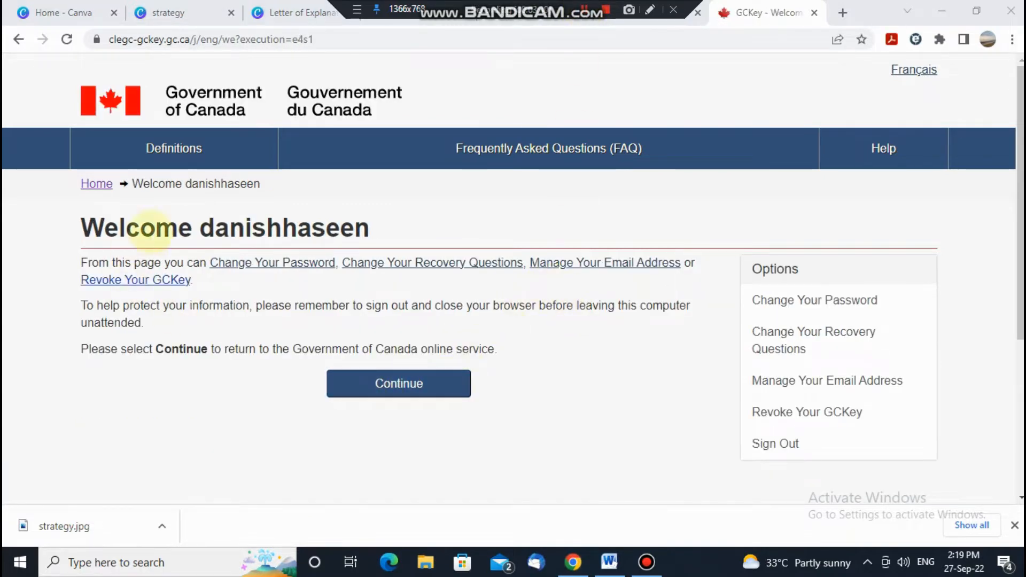
{"action": "left_click", "coordinate": [399, 382]}
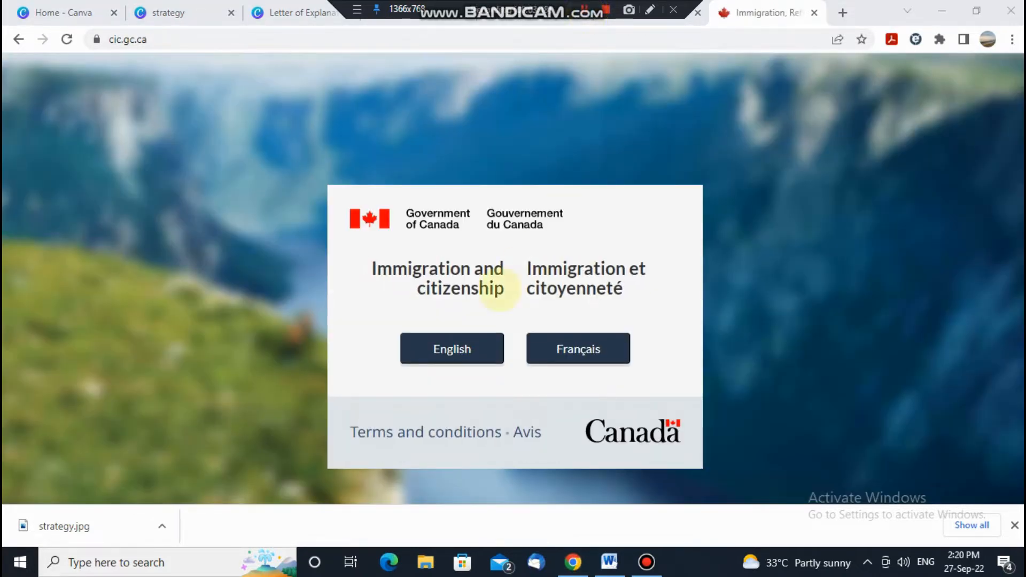
{"action": "left_click", "coordinate": [477, 349]}
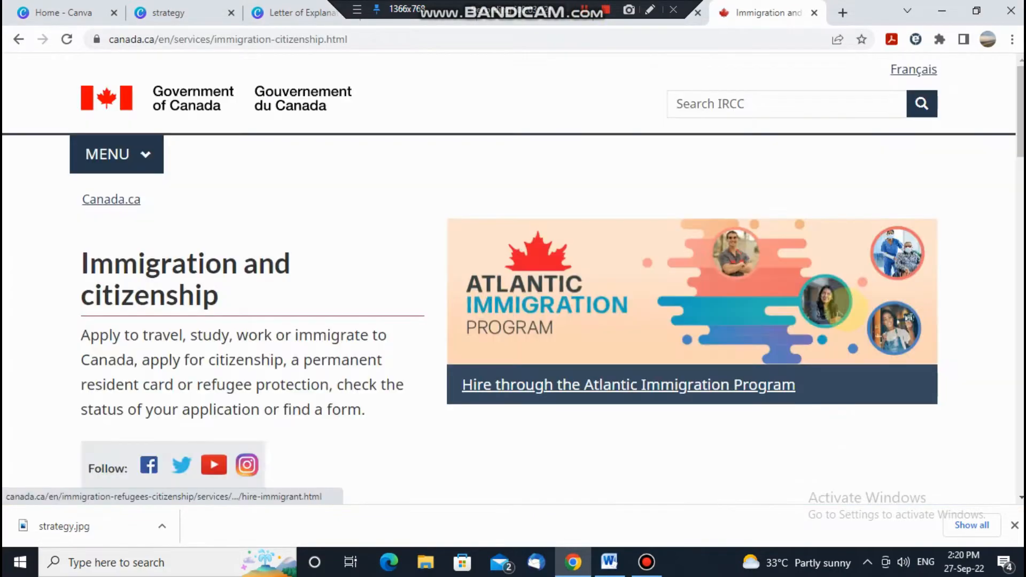
Step: Go to the IRCC account sign-in page and choose Sign in with GCKey
{"action": "scroll", "coordinate": [836, 306], "scroll_direction": "down", "scroll_amount": 10}
{"action": "scroll", "coordinate": [815, 329], "scroll_direction": "up", "scroll_amount": 3}
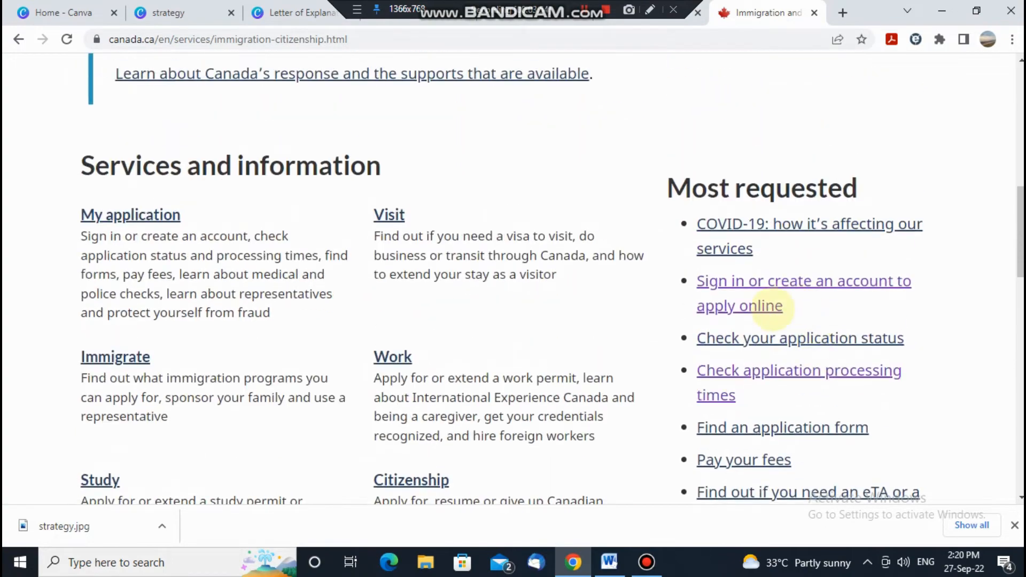
{"action": "left_click", "coordinate": [745, 280]}
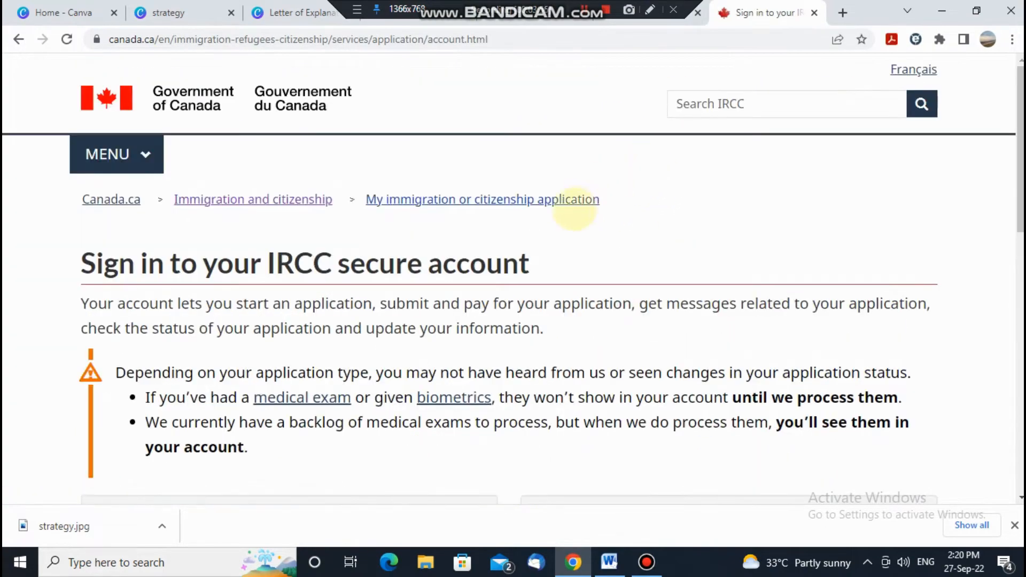
{"action": "scroll", "coordinate": [518, 270], "scroll_direction": "down", "scroll_amount": 4}
{"action": "left_click", "coordinate": [307, 323]}
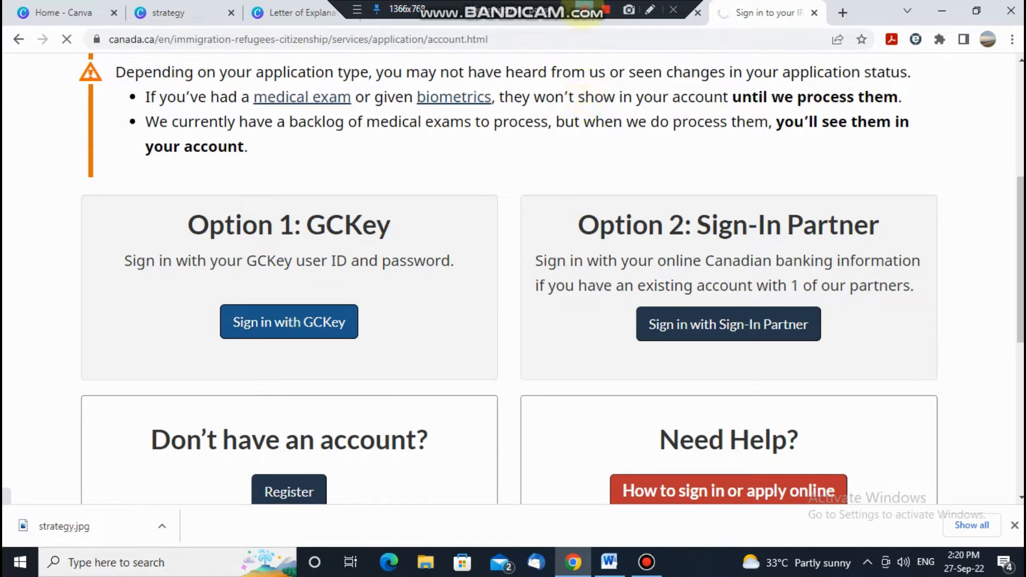
{"action": "left_click", "coordinate": [584, 10]}
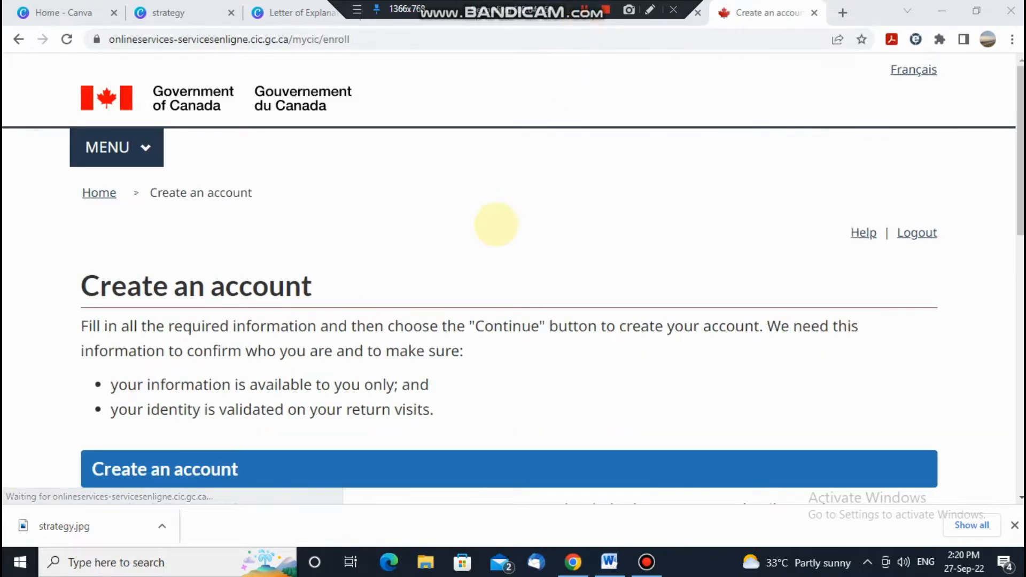
Step: Keep English as the preferred notification language on the Create an account form
{"action": "scroll", "coordinate": [496, 225], "scroll_direction": "down", "scroll_amount": 3}
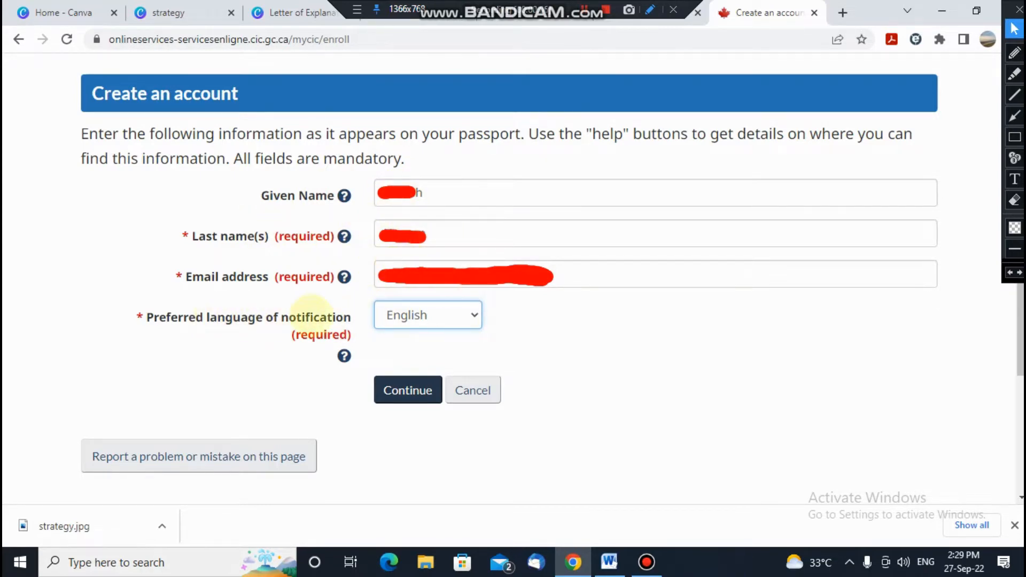
{"action": "left_click", "coordinate": [438, 317]}
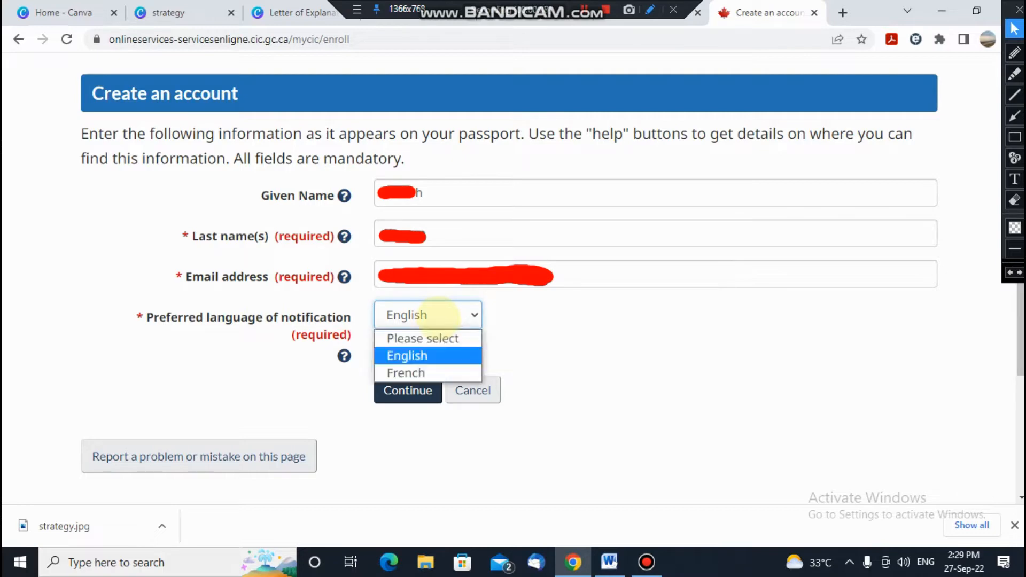
{"action": "left_click", "coordinate": [438, 316]}
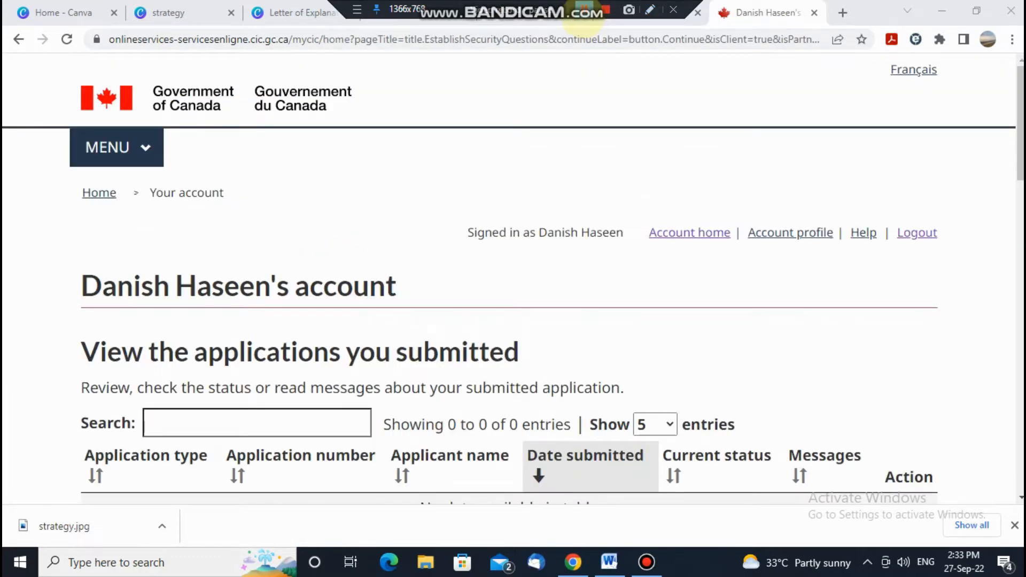
Step: Scroll down to Start an application and choose Apply to come to Canada
{"action": "scroll", "coordinate": [584, 179], "scroll_direction": "down", "scroll_amount": 4}
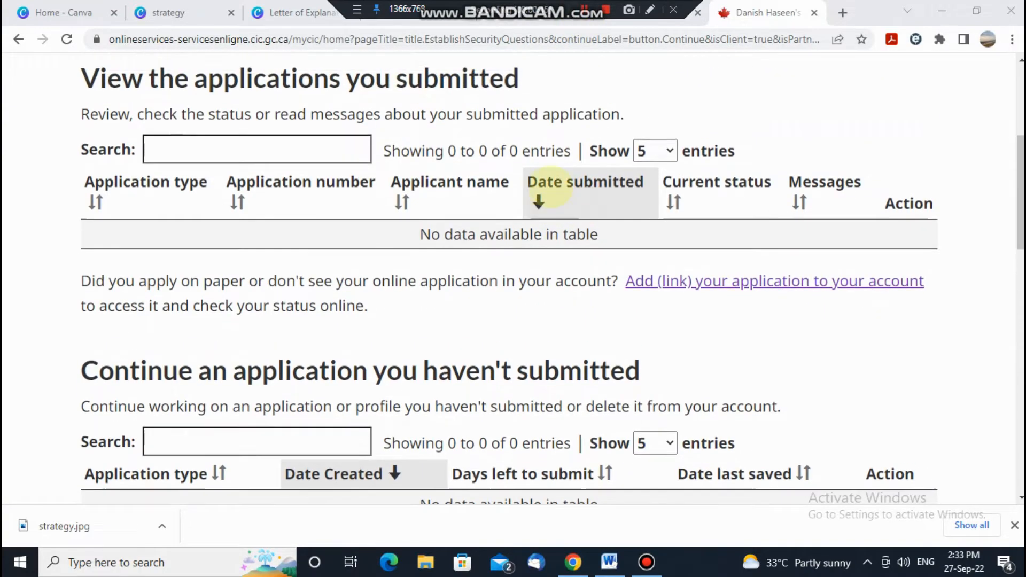
{"action": "scroll", "coordinate": [550, 188], "scroll_direction": "up", "scroll_amount": 2}
{"action": "scroll", "coordinate": [331, 161], "scroll_direction": "down", "scroll_amount": 3}
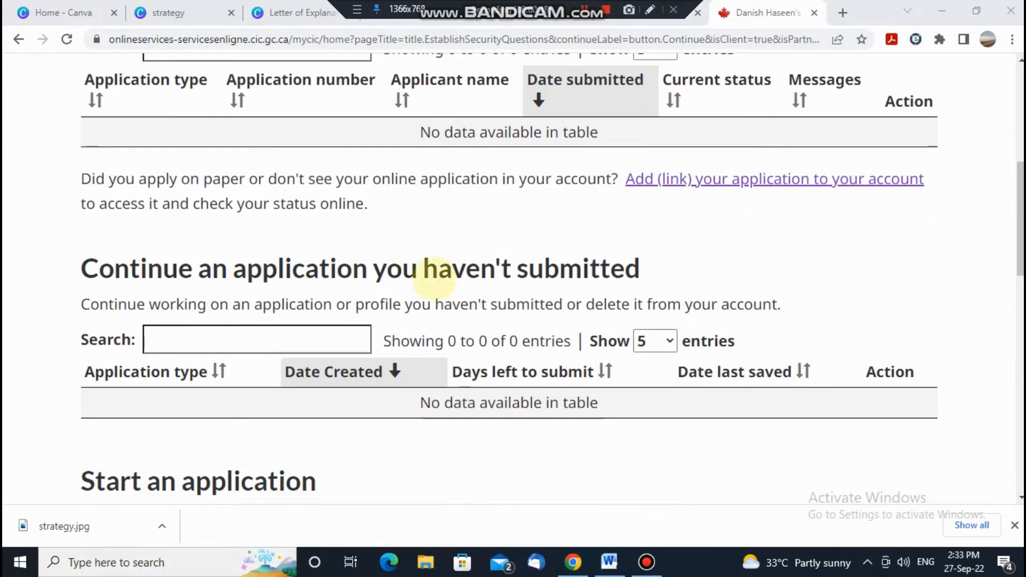
{"action": "scroll", "coordinate": [424, 264], "scroll_direction": "up", "scroll_amount": 2}
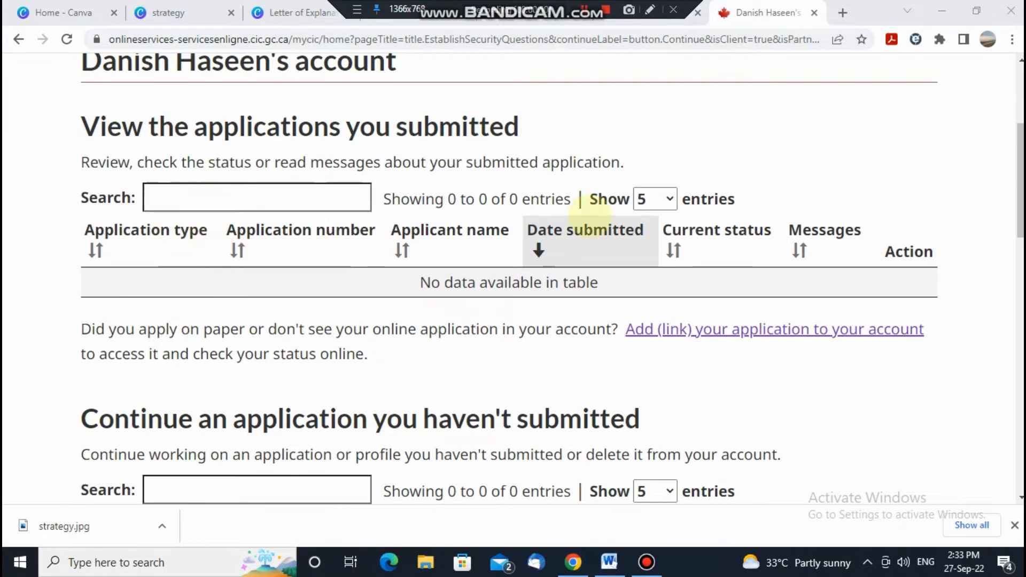
{"action": "scroll", "coordinate": [538, 249], "scroll_direction": "down", "scroll_amount": 1}
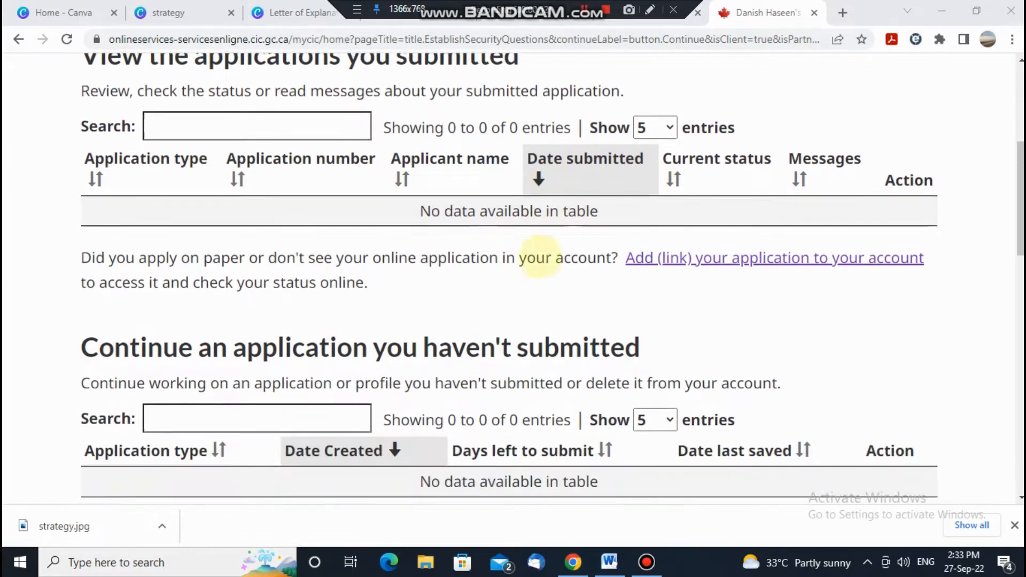
{"action": "scroll", "coordinate": [540, 257], "scroll_direction": "down", "scroll_amount": 2}
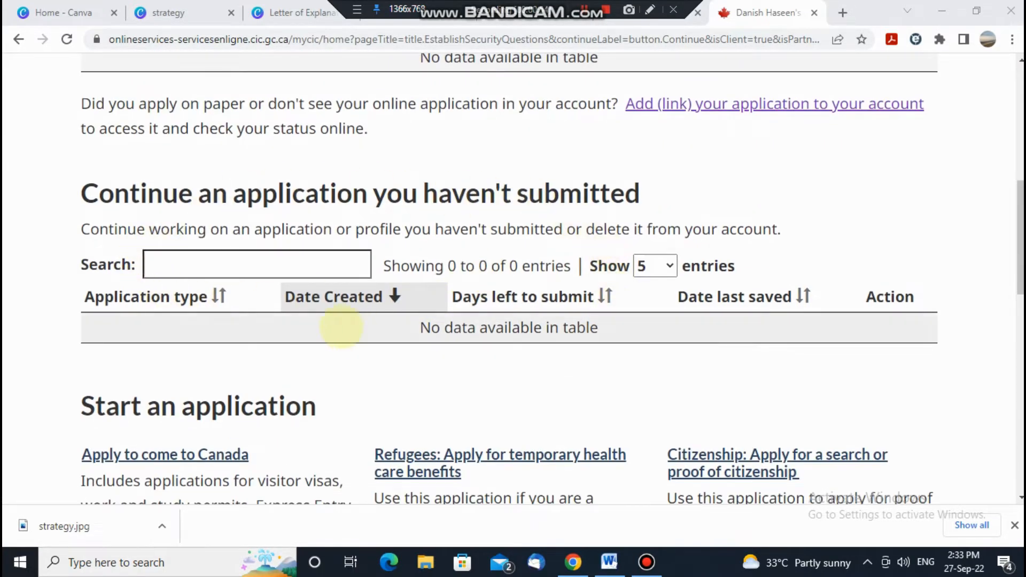
{"action": "scroll", "coordinate": [476, 305], "scroll_direction": "down", "scroll_amount": 1}
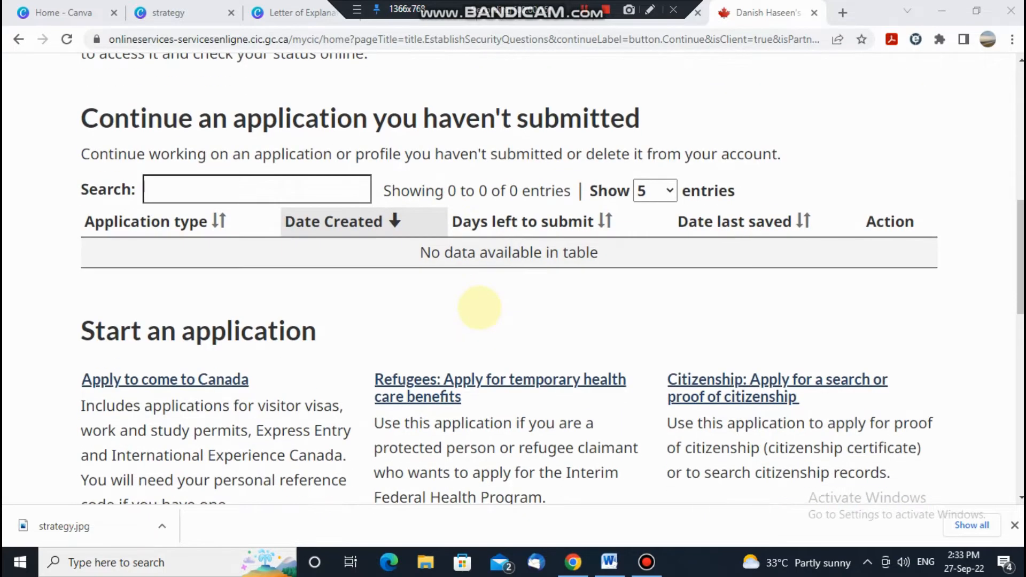
{"action": "scroll", "coordinate": [480, 308], "scroll_direction": "down", "scroll_amount": 1}
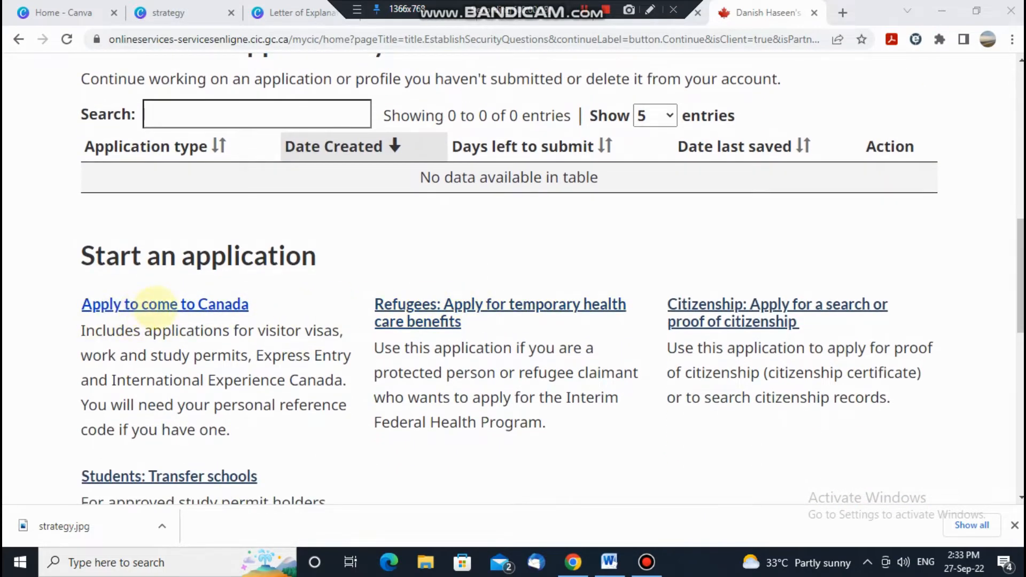
{"action": "left_click", "coordinate": [158, 305]}
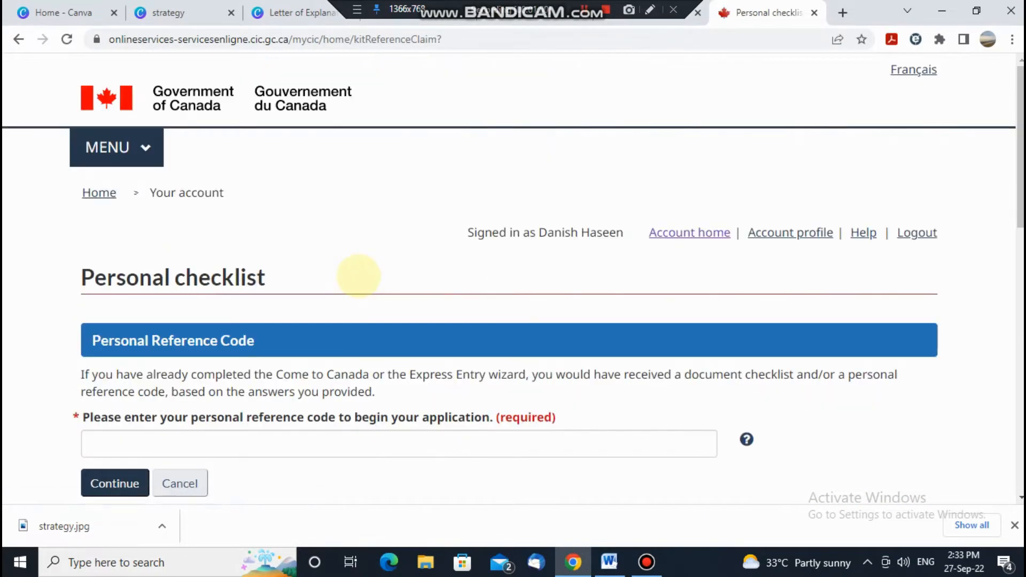
Step: Scroll the Personal checklist page and choose 'Visitor visa, study and/or work permit'
{"action": "scroll", "coordinate": [357, 274], "scroll_direction": "down", "scroll_amount": 2}
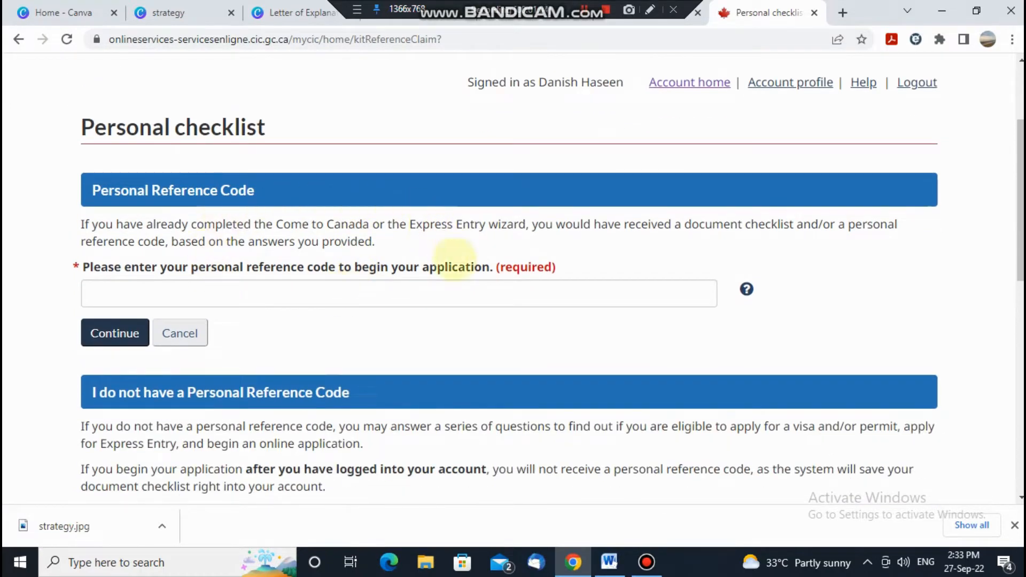
{"action": "scroll", "coordinate": [395, 262], "scroll_direction": "down", "scroll_amount": 1}
{"action": "scroll", "coordinate": [396, 261], "scroll_direction": "down", "scroll_amount": 3}
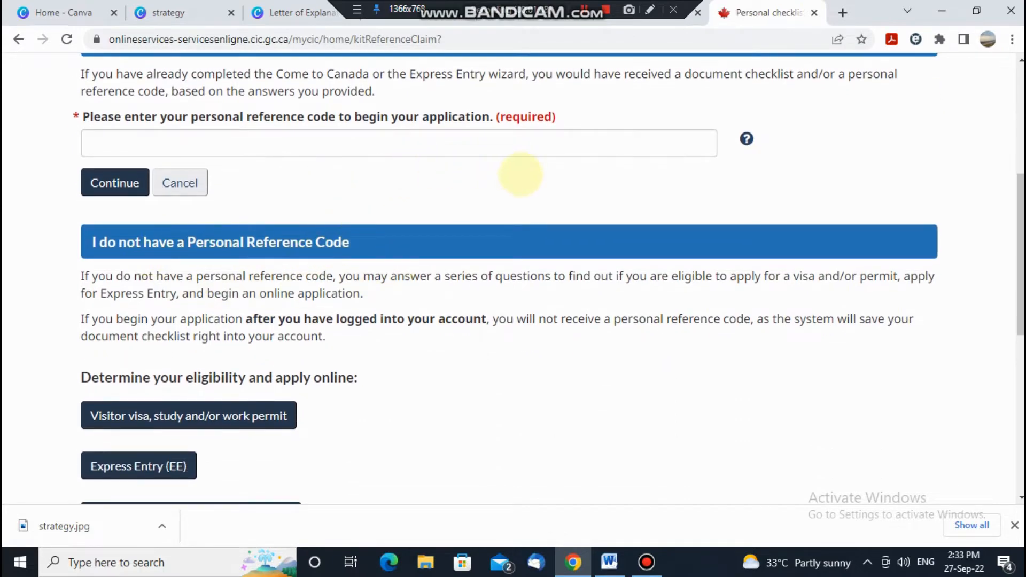
{"action": "scroll", "coordinate": [516, 176], "scroll_direction": "up", "scroll_amount": 1}
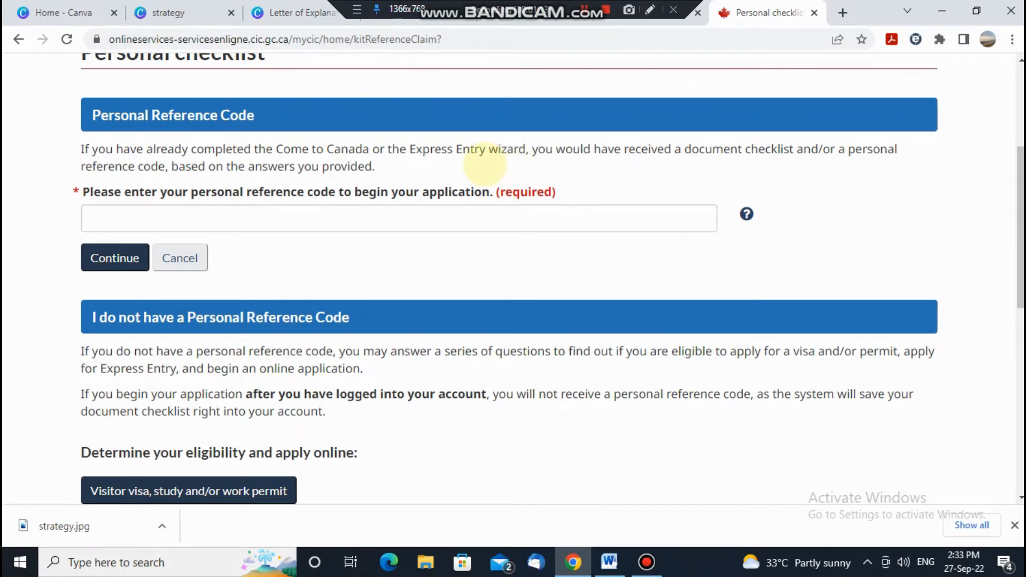
{"action": "scroll", "coordinate": [300, 228], "scroll_direction": "down", "scroll_amount": 2}
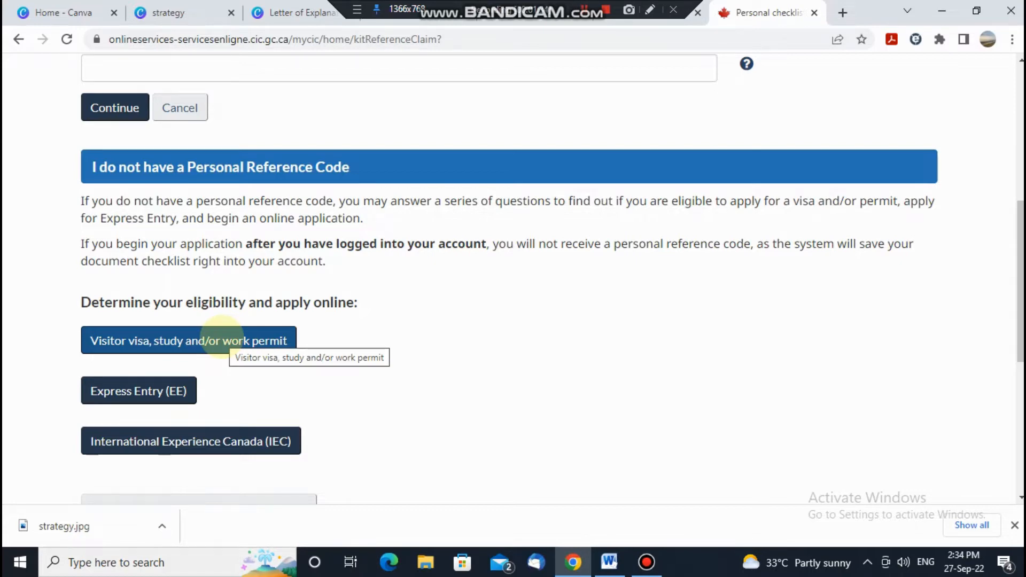
{"action": "left_click", "coordinate": [222, 342]}
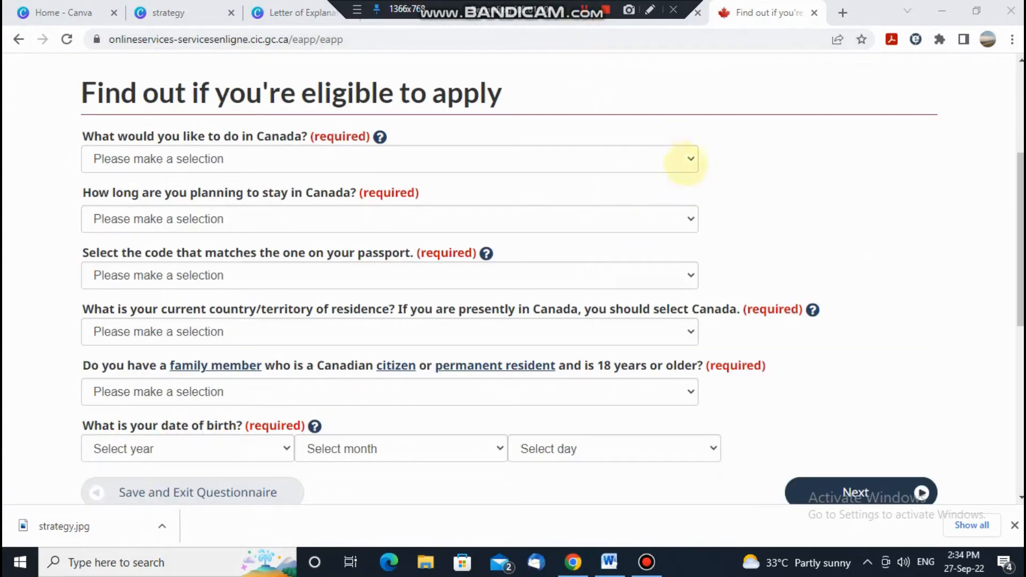
Step: Choose Visit as the purpose and 'Temporarily - less than 6 months' as the stay length
{"action": "left_click", "coordinate": [686, 160]}
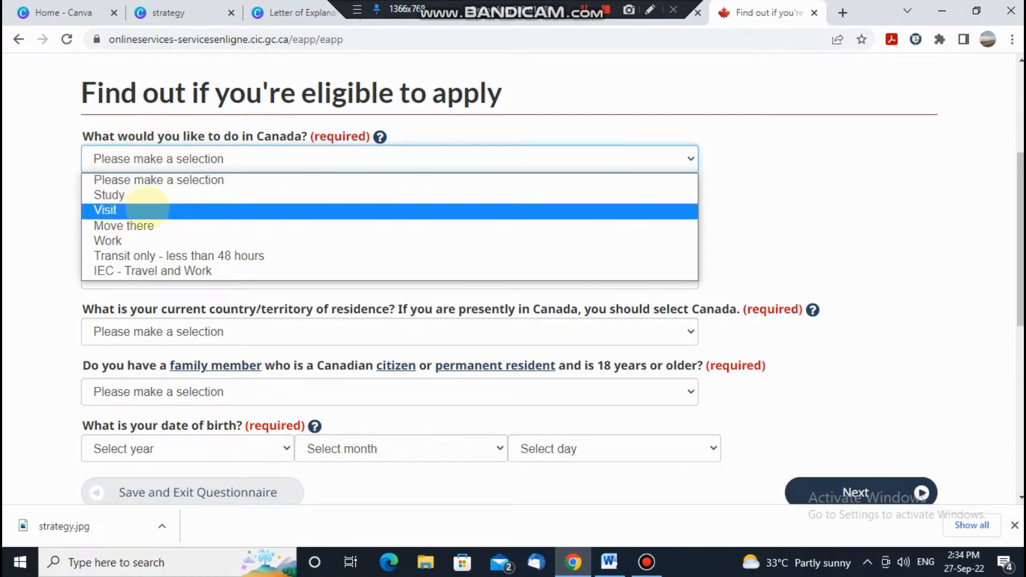
{"action": "left_click", "coordinate": [147, 209]}
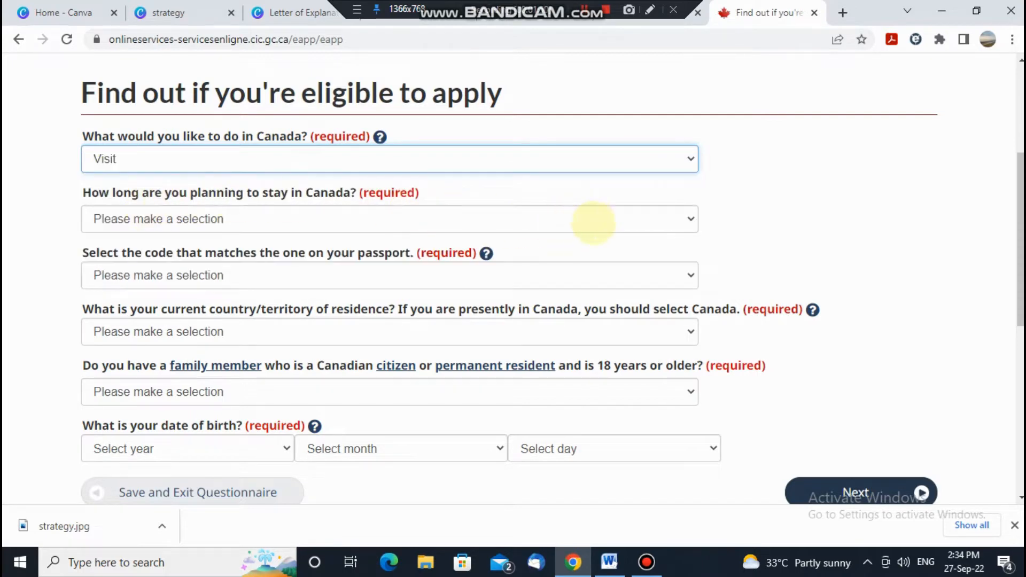
{"action": "left_click", "coordinate": [593, 219]}
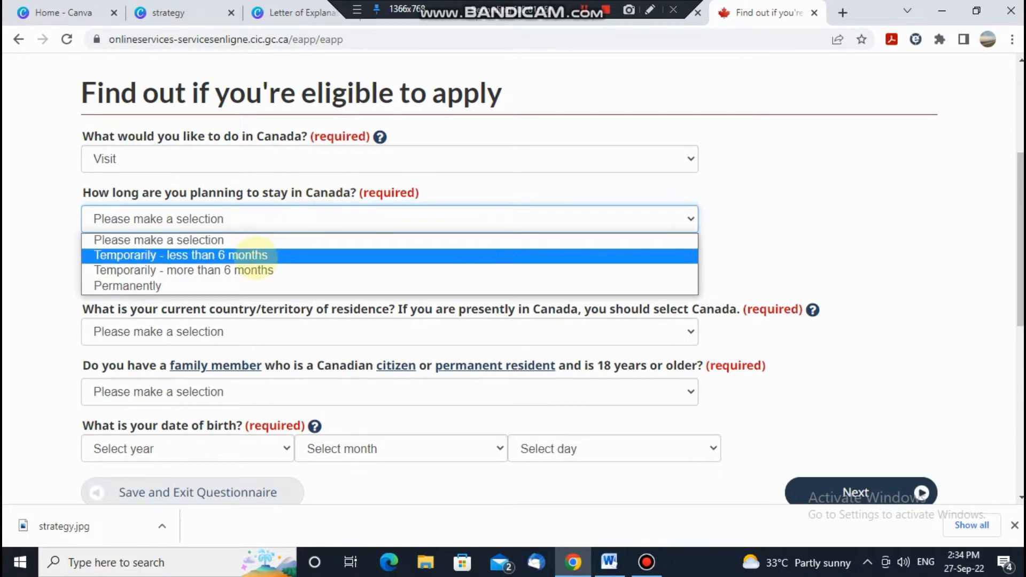
{"action": "left_click", "coordinate": [256, 256]}
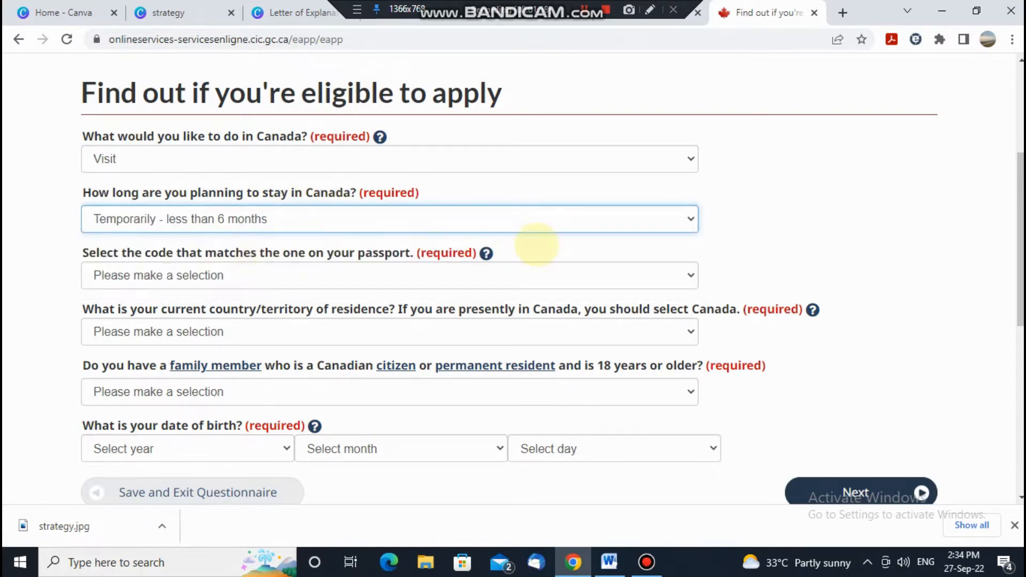
Step: Try Study and more than 6 months, then restore Visit and less than 6 months
{"action": "left_click", "coordinate": [421, 216]}
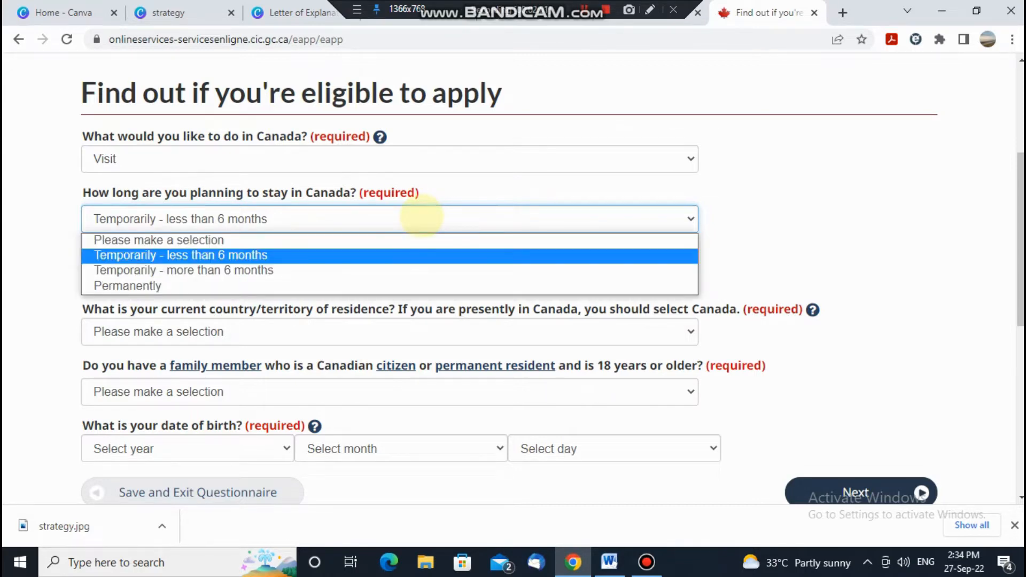
{"action": "left_click", "coordinate": [378, 152]}
{"action": "left_click", "coordinate": [380, 156]}
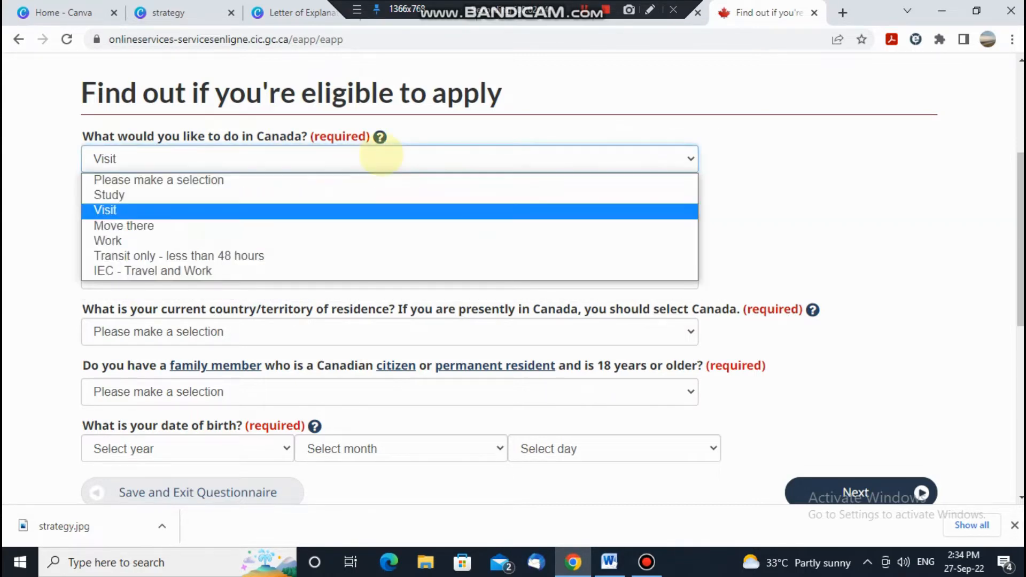
{"action": "left_click", "coordinate": [228, 195]}
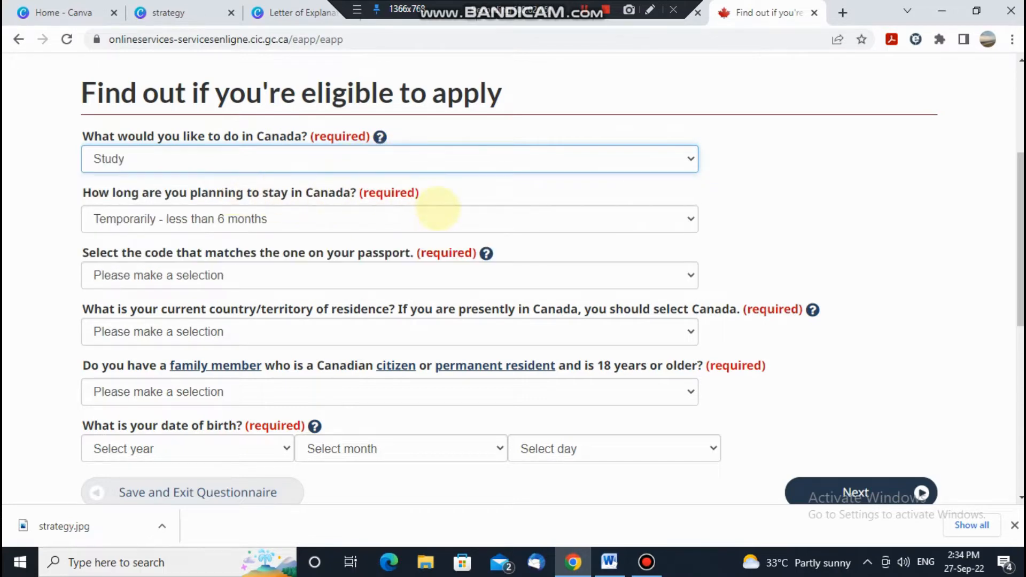
{"action": "left_click", "coordinate": [437, 217]}
{"action": "left_click", "coordinate": [246, 260]}
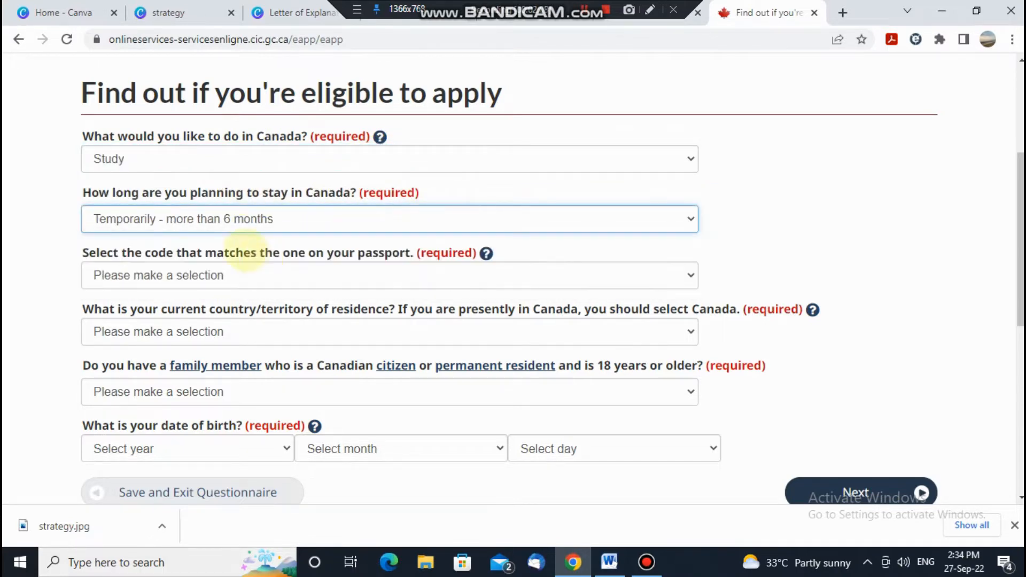
{"action": "left_click", "coordinate": [323, 216]}
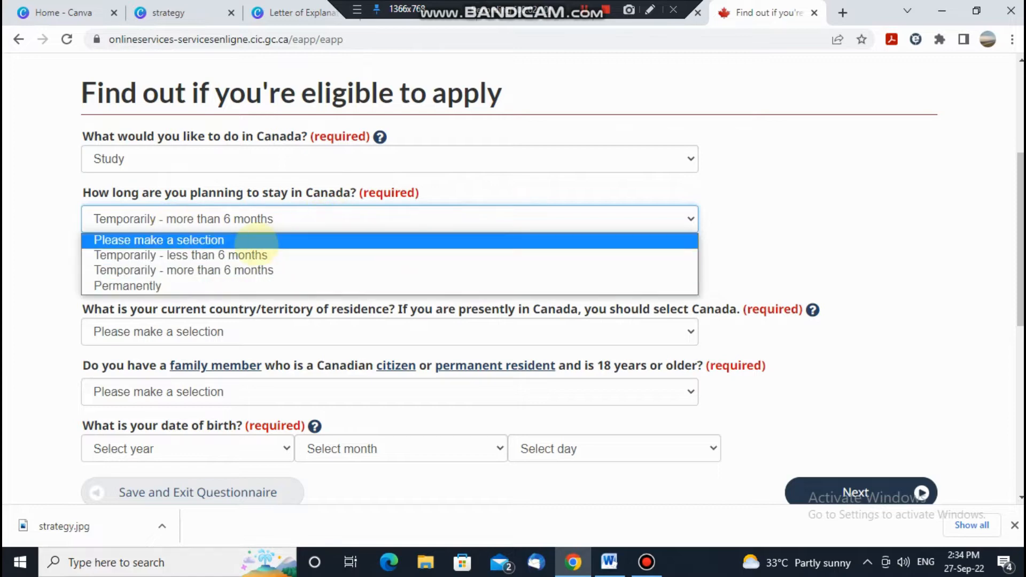
{"action": "left_click", "coordinate": [252, 255]}
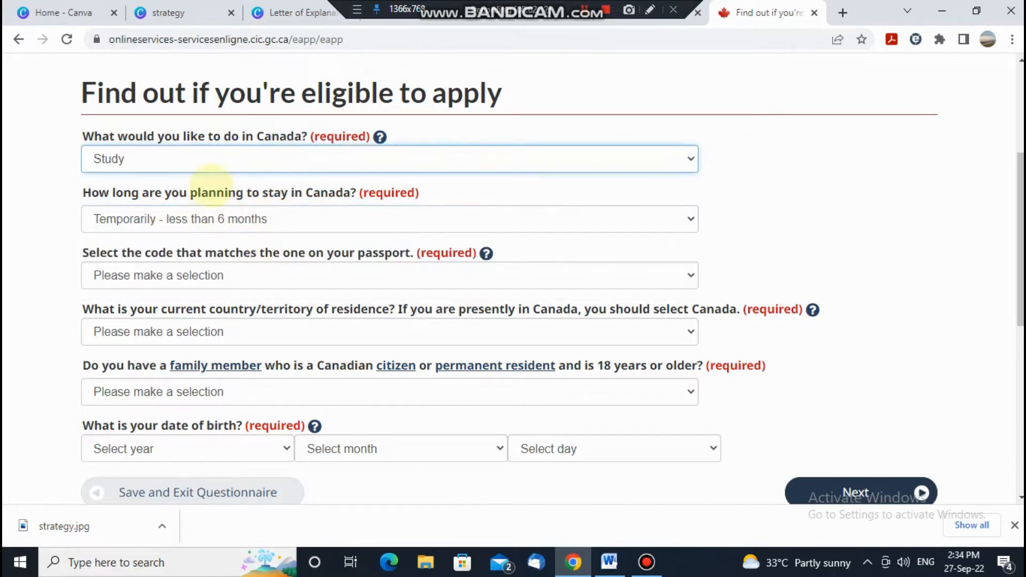
{"action": "left_click", "coordinate": [214, 163]}
{"action": "left_click", "coordinate": [185, 210]}
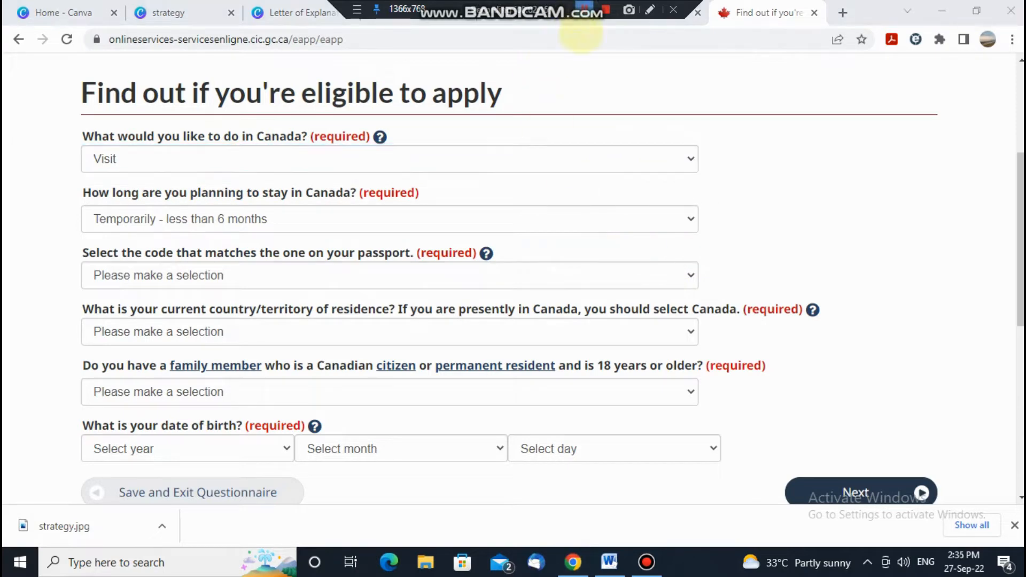
Step: Set the passport code to PAK (Pakistan) and country of residence to Pakistan
{"action": "left_click", "coordinate": [447, 266]}
{"action": "left_click", "coordinate": [447, 266]}
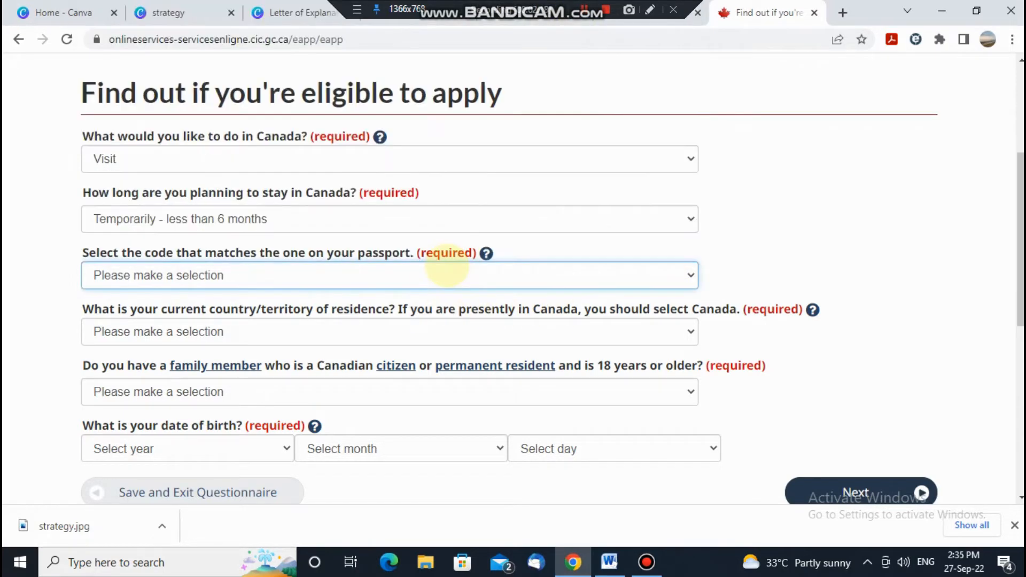
{"action": "key", "text": "p"}
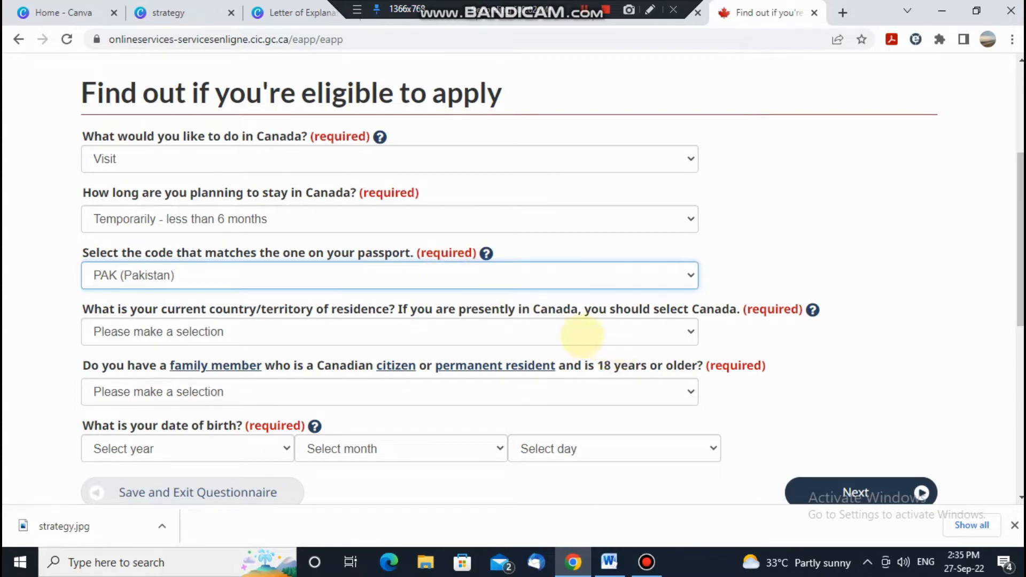
{"action": "left_click", "coordinate": [583, 336]}
{"action": "left_click", "coordinate": [583, 336]}
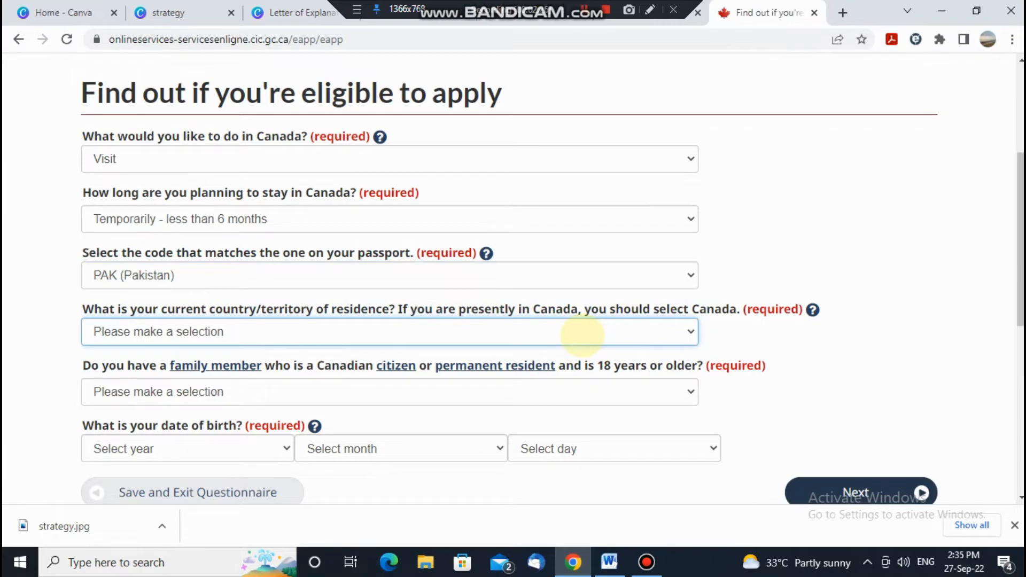
{"action": "key", "text": "p"}
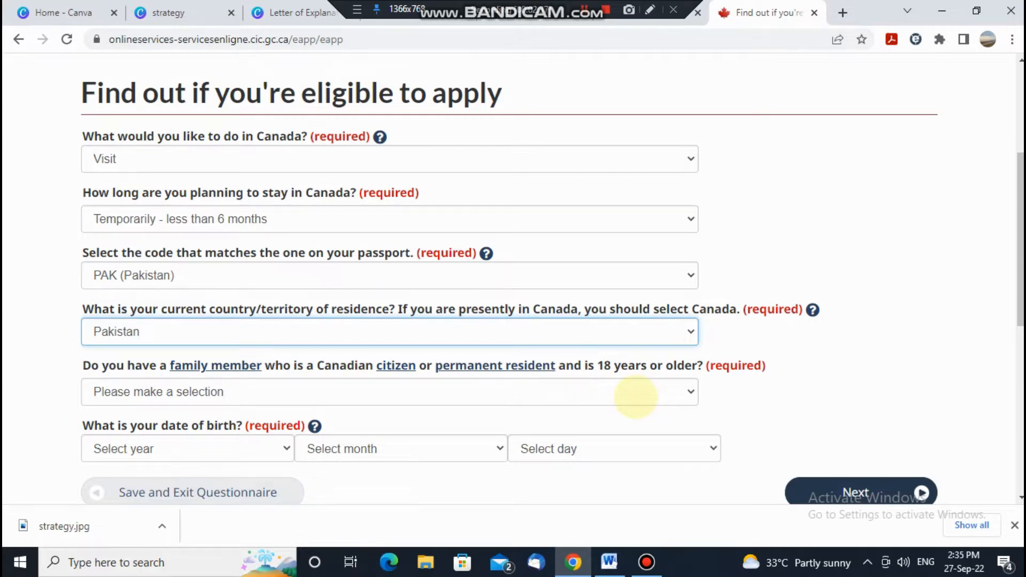
Step: Answer Yes to having a family member in Canada, correcting an initial No
{"action": "left_click", "coordinate": [635, 397]}
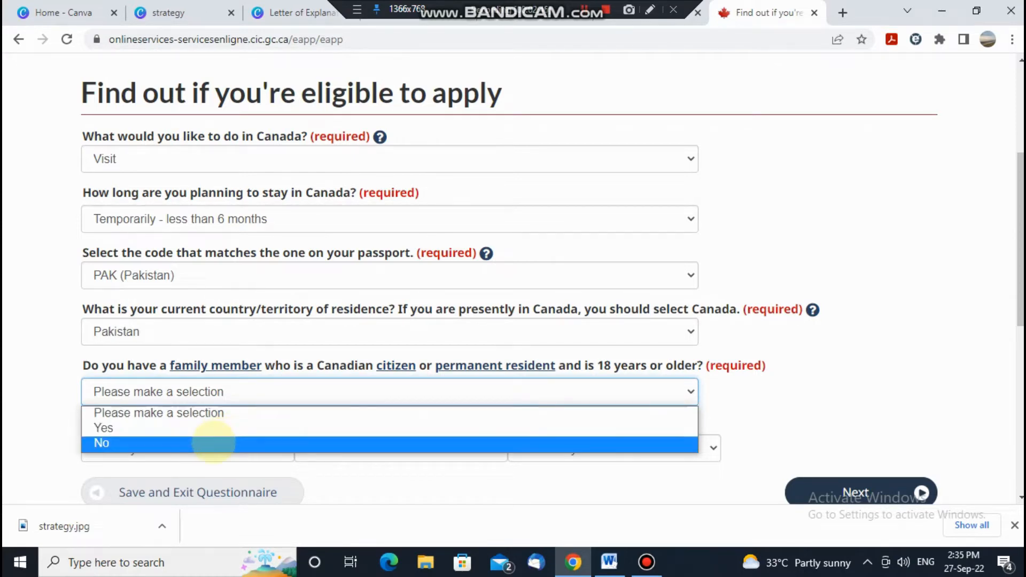
{"action": "left_click", "coordinate": [213, 443]}
{"action": "left_click", "coordinate": [321, 392]}
{"action": "left_click", "coordinate": [302, 427]}
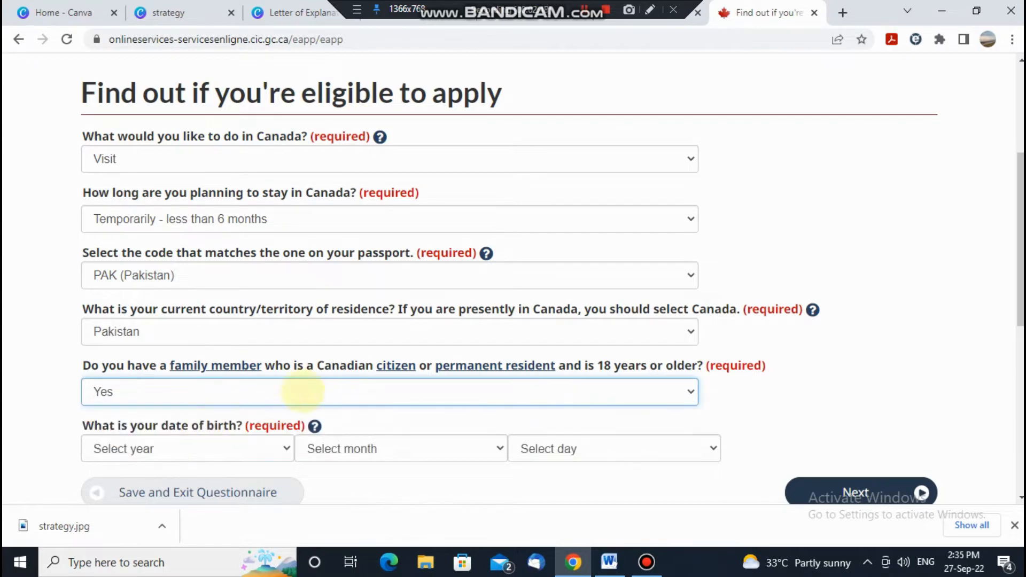
Step: Fill in the birth month and day, then go to the next question
{"action": "scroll", "coordinate": [607, 397], "scroll_direction": "down", "scroll_amount": 1}
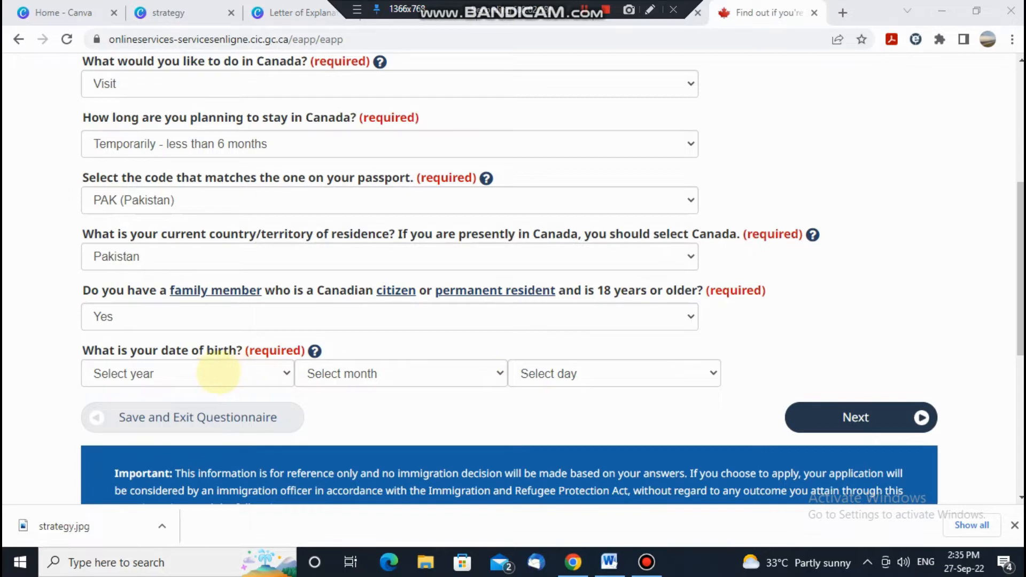
{"action": "left_click", "coordinate": [482, 377]}
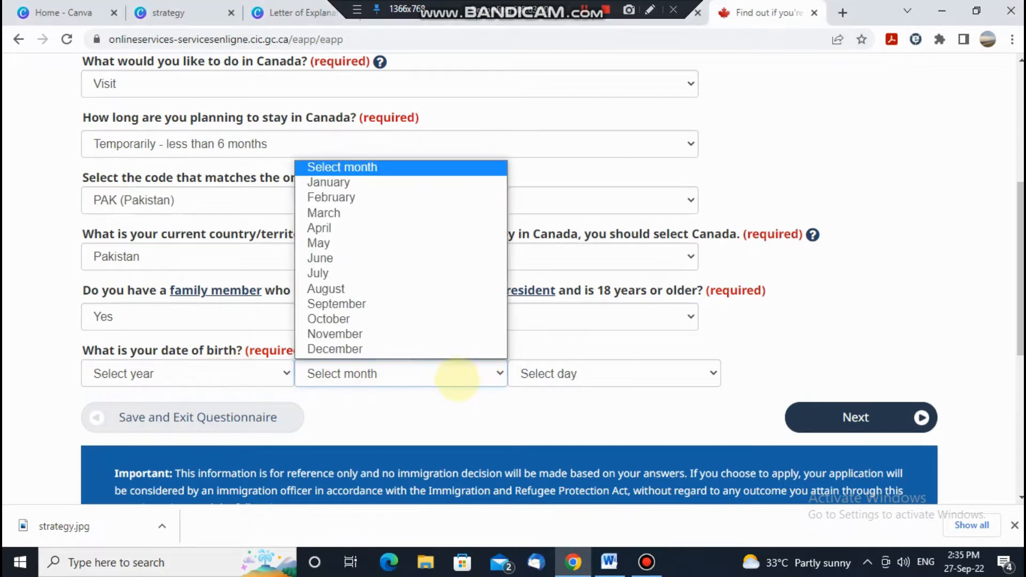
{"action": "left_click", "coordinate": [412, 316]}
{"action": "left_click", "coordinate": [569, 373]}
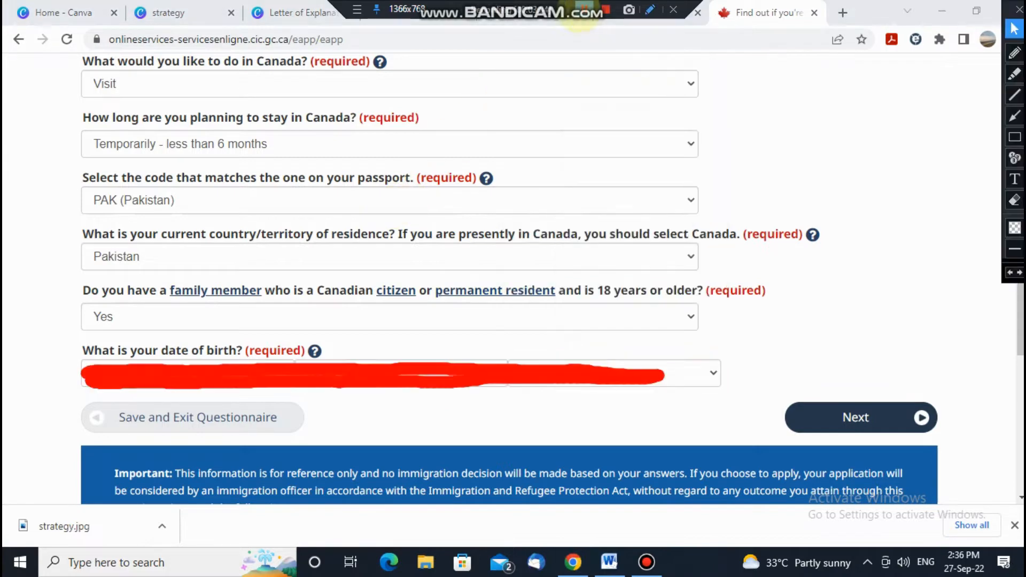
{"action": "left_click", "coordinate": [861, 417]}
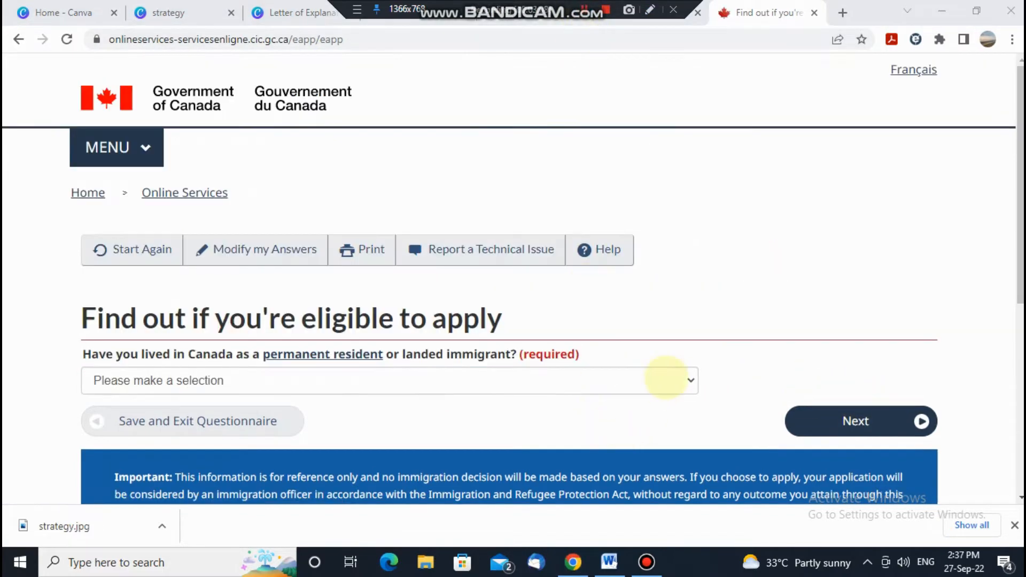
Step: Answer No to having lived in Canada as a permanent resident and submit
{"action": "left_click", "coordinate": [659, 385]}
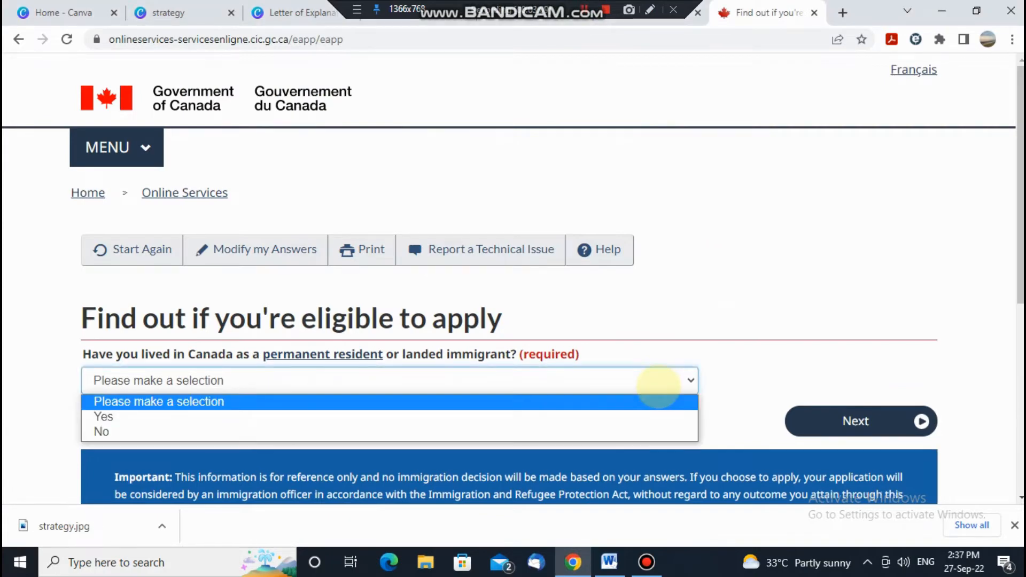
{"action": "left_click", "coordinate": [659, 386]}
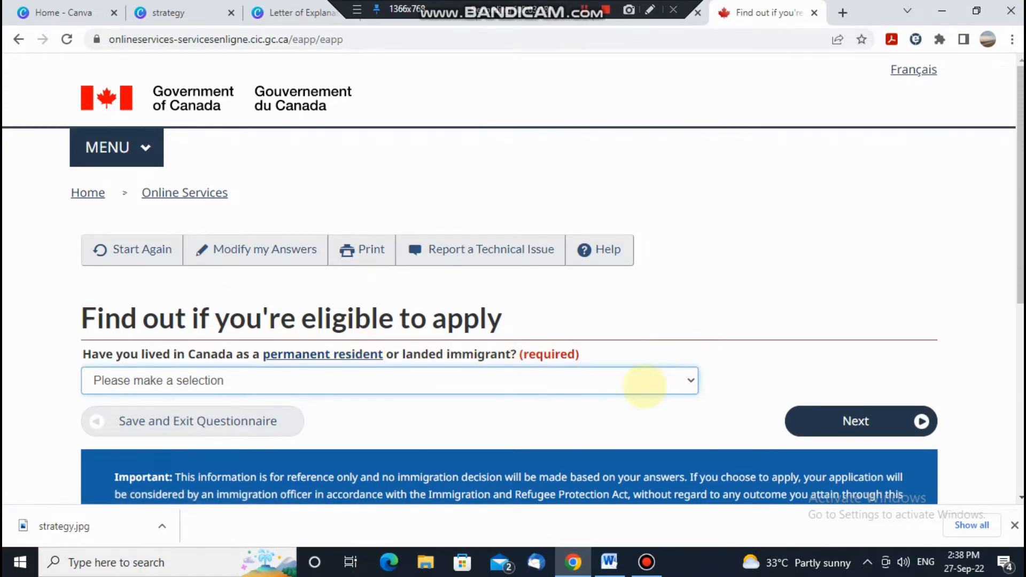
{"action": "left_click", "coordinate": [642, 381]}
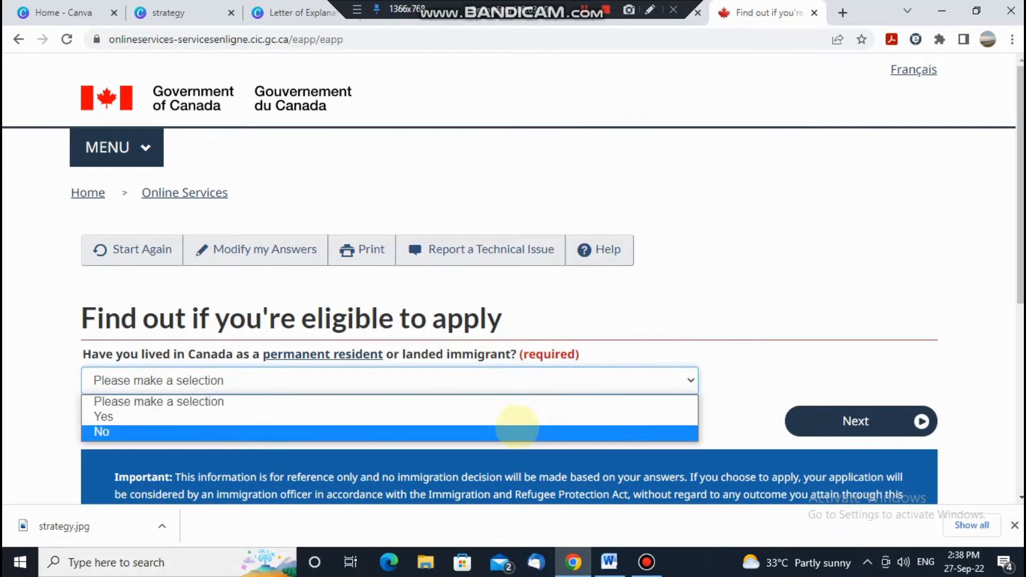
{"action": "left_click", "coordinate": [516, 426]}
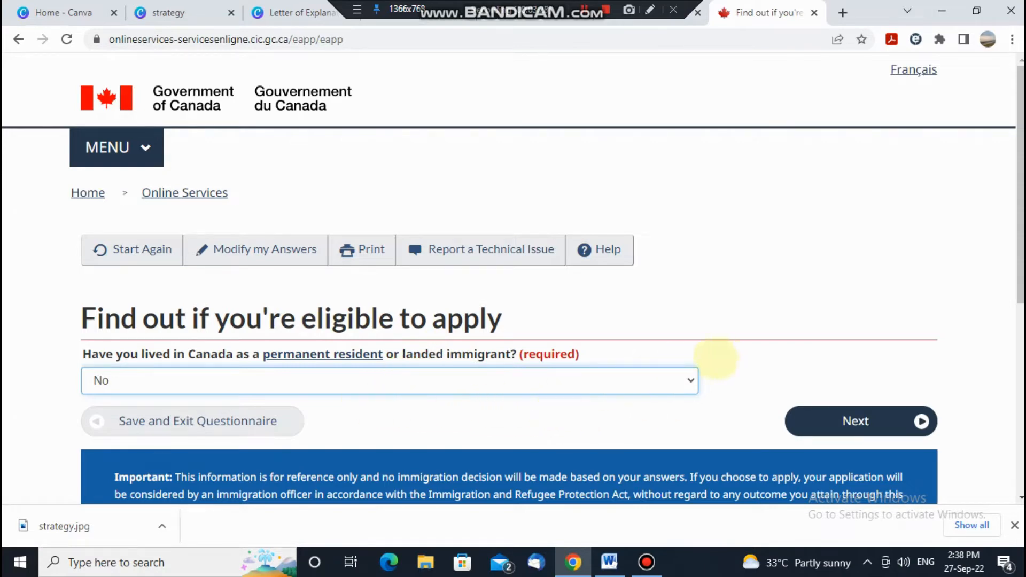
{"action": "left_click", "coordinate": [851, 419]}
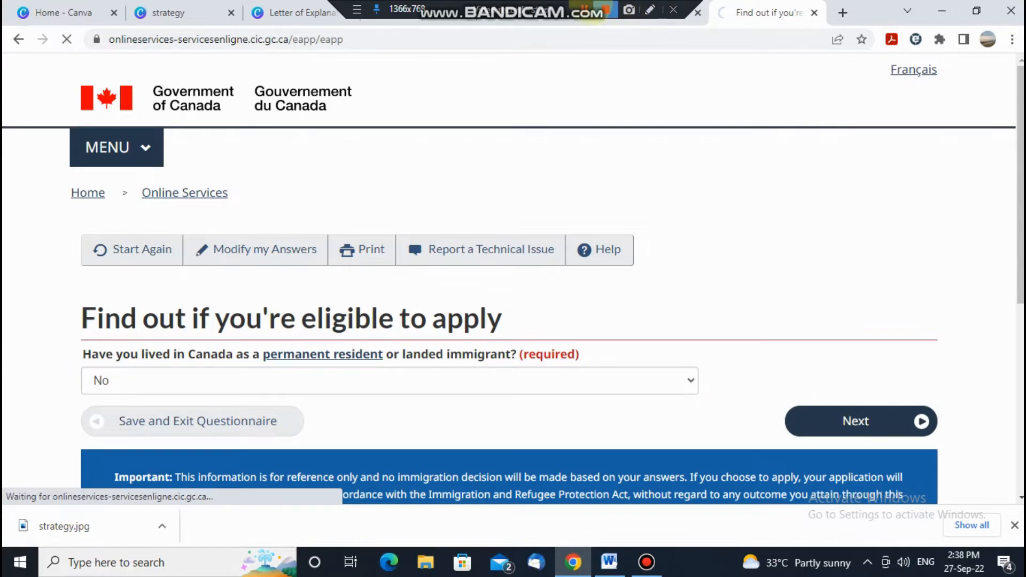
Step: Answer No to being a U.S. lawful permanent resident and submit
{"action": "left_click", "coordinate": [680, 376]}
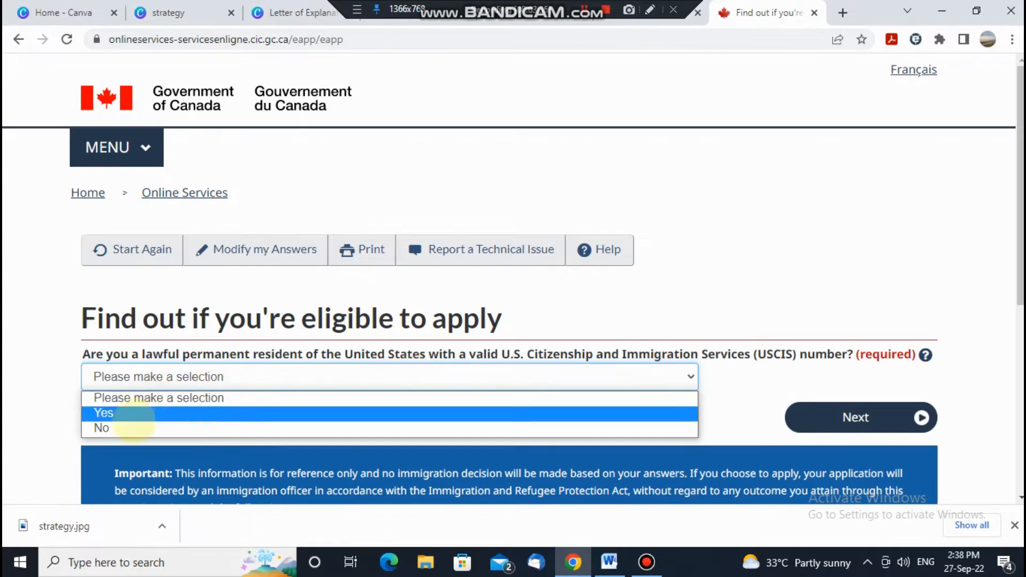
{"action": "left_click", "coordinate": [119, 428]}
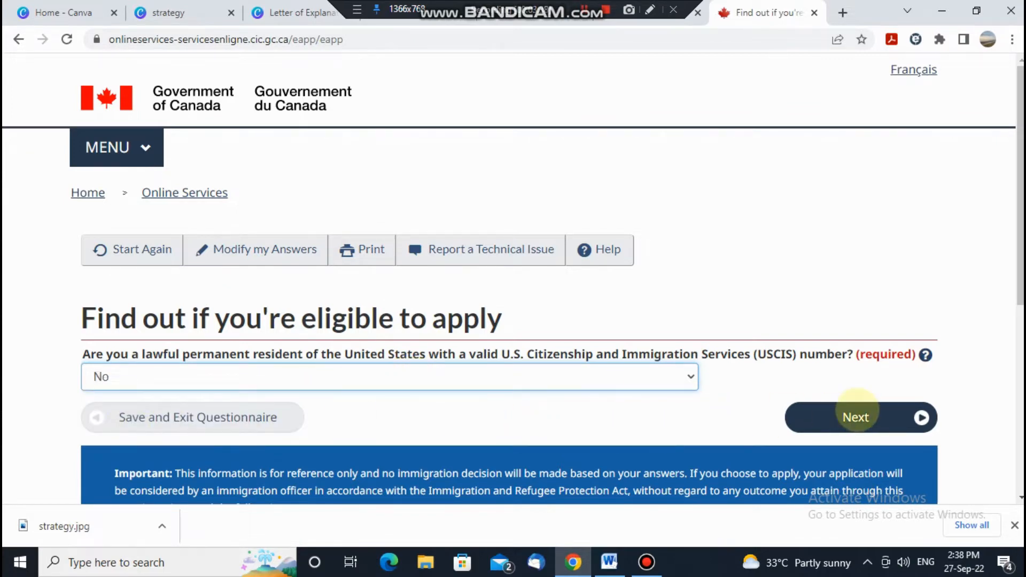
{"action": "left_click", "coordinate": [857, 414]}
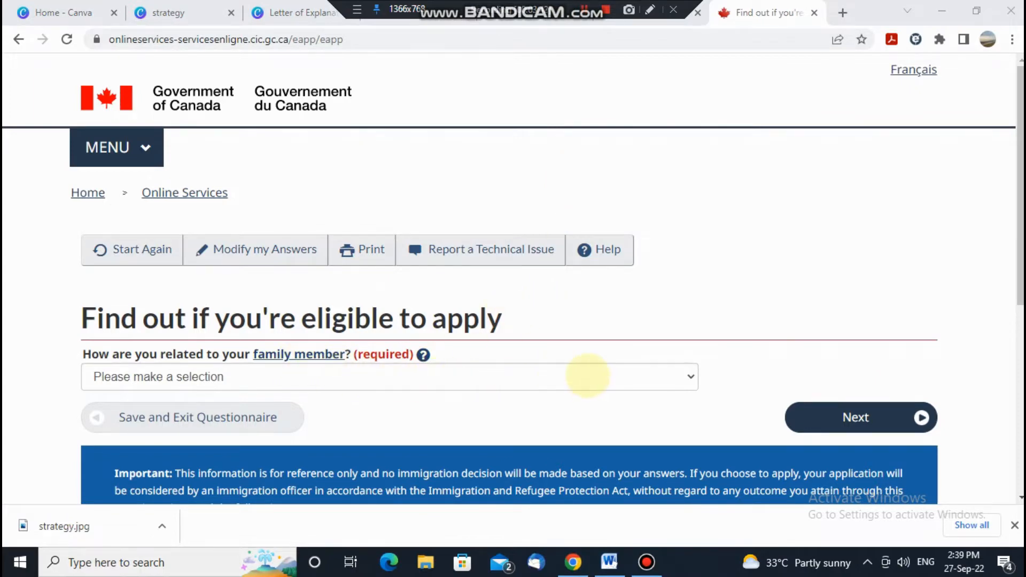
Step: Choose Other as the family relationship, check its help popup, and submit the answer
{"action": "left_click", "coordinate": [582, 382]}
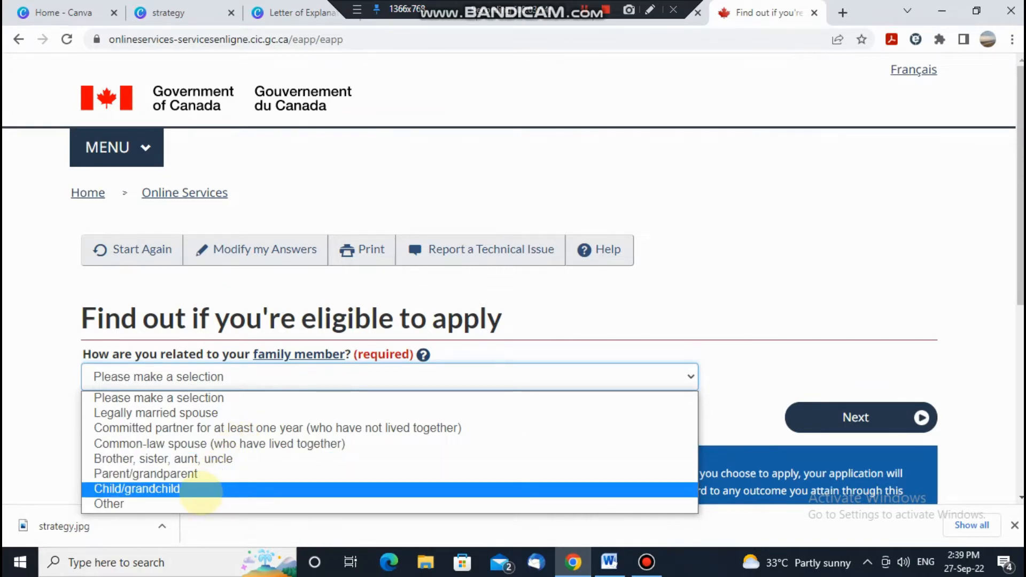
{"action": "left_click", "coordinate": [142, 505]}
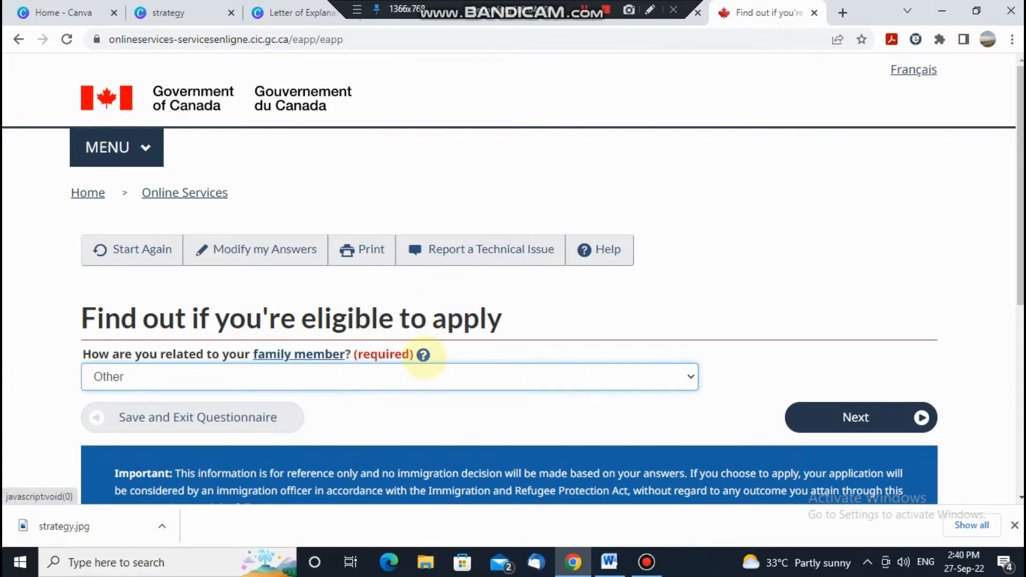
{"action": "left_click", "coordinate": [424, 356]}
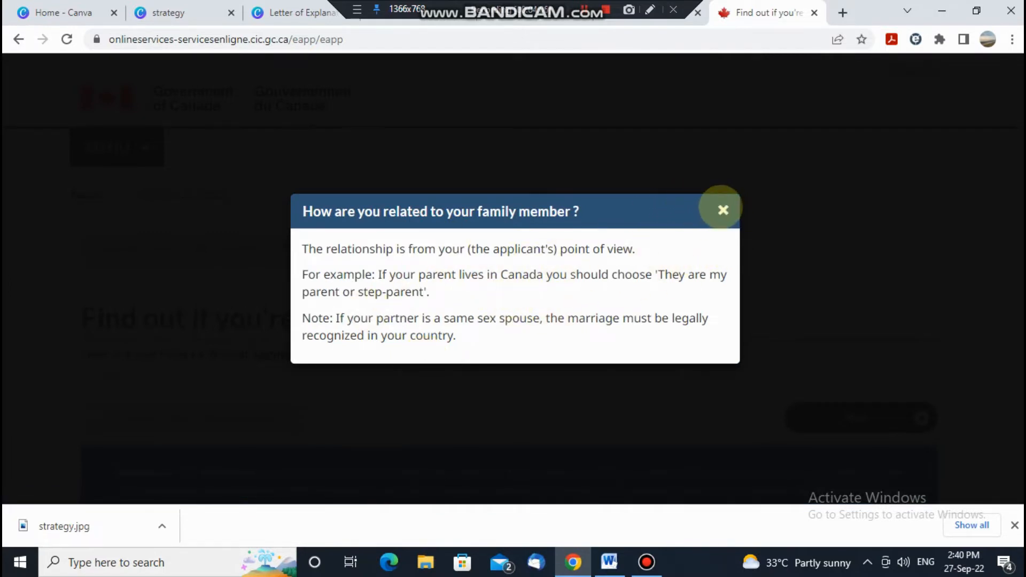
{"action": "left_click", "coordinate": [723, 210]}
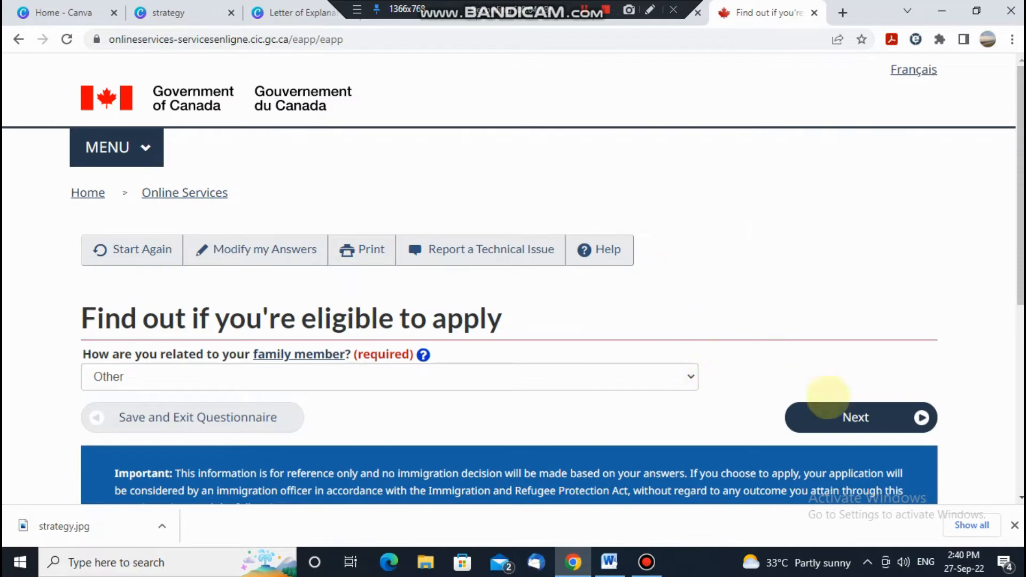
{"action": "left_click", "coordinate": [838, 411]}
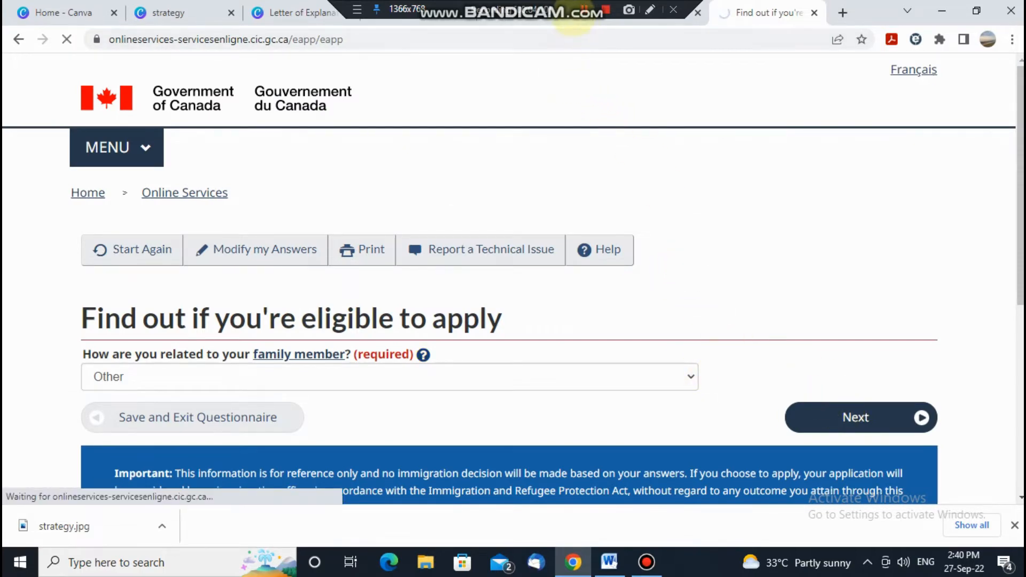
{"action": "scroll", "coordinate": [641, 297], "scroll_direction": "down", "scroll_amount": 1}
Step: Set marital status to Married and destination province to Ontario, then submit for results
{"action": "left_click", "coordinate": [677, 310]}
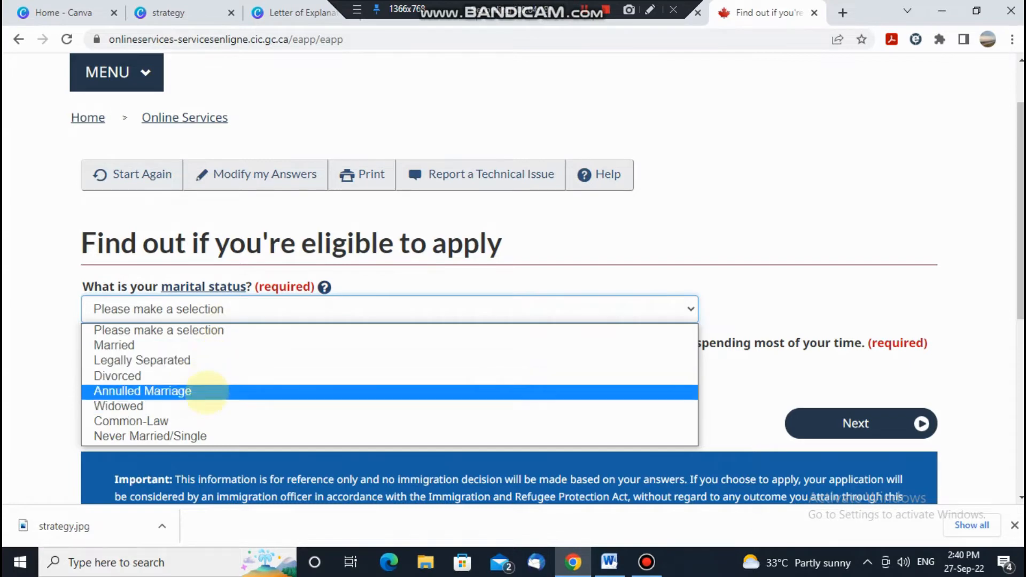
{"action": "left_click", "coordinate": [206, 345]}
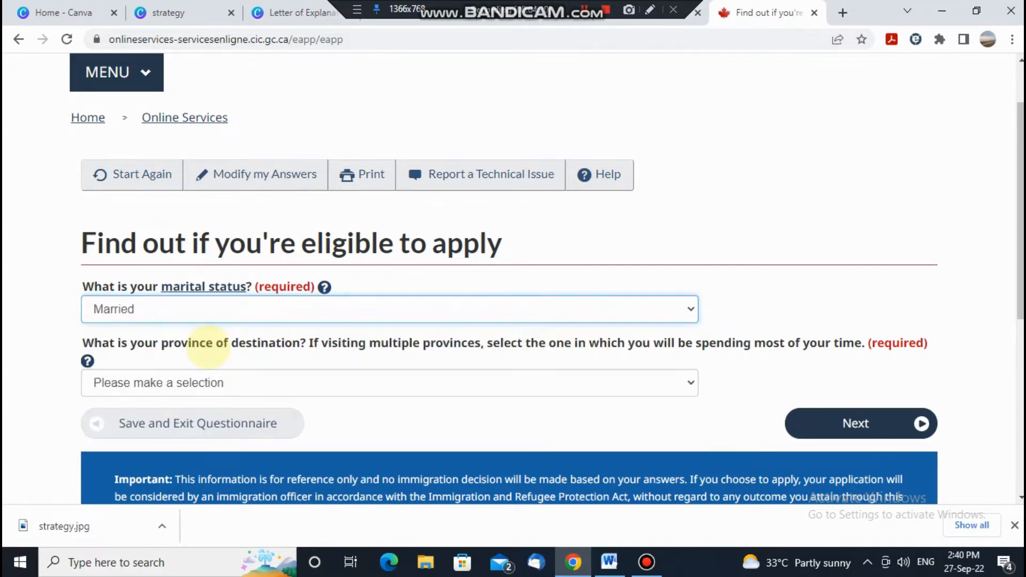
{"action": "left_click", "coordinate": [587, 10]}
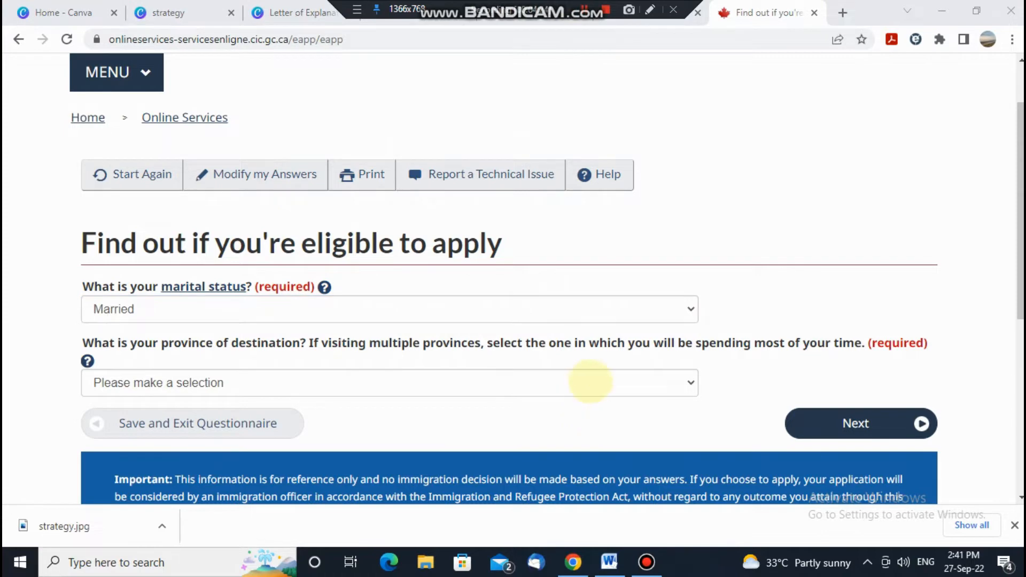
{"action": "left_click", "coordinate": [590, 383]}
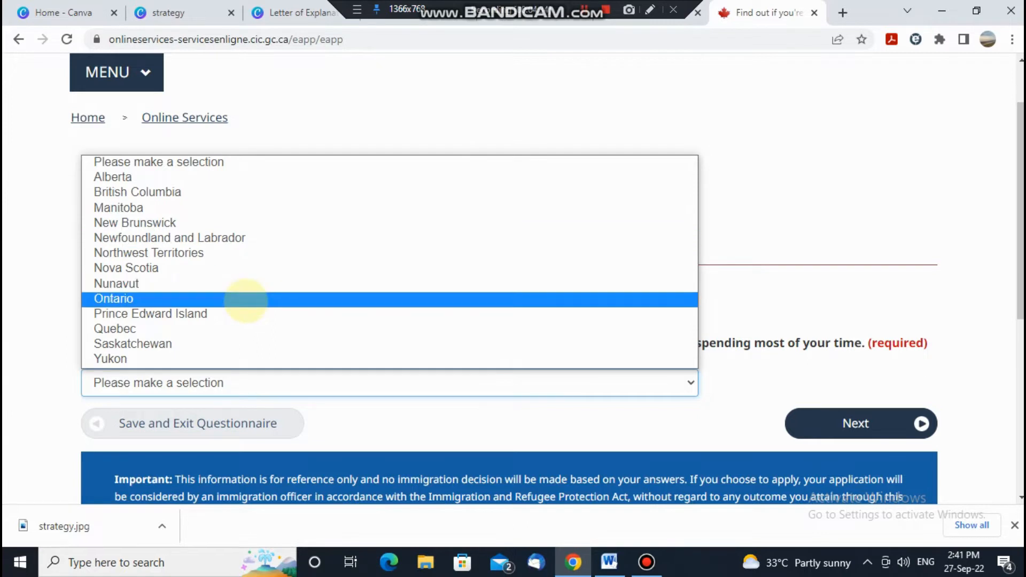
{"action": "left_click", "coordinate": [245, 298]}
{"action": "left_click", "coordinate": [460, 305]}
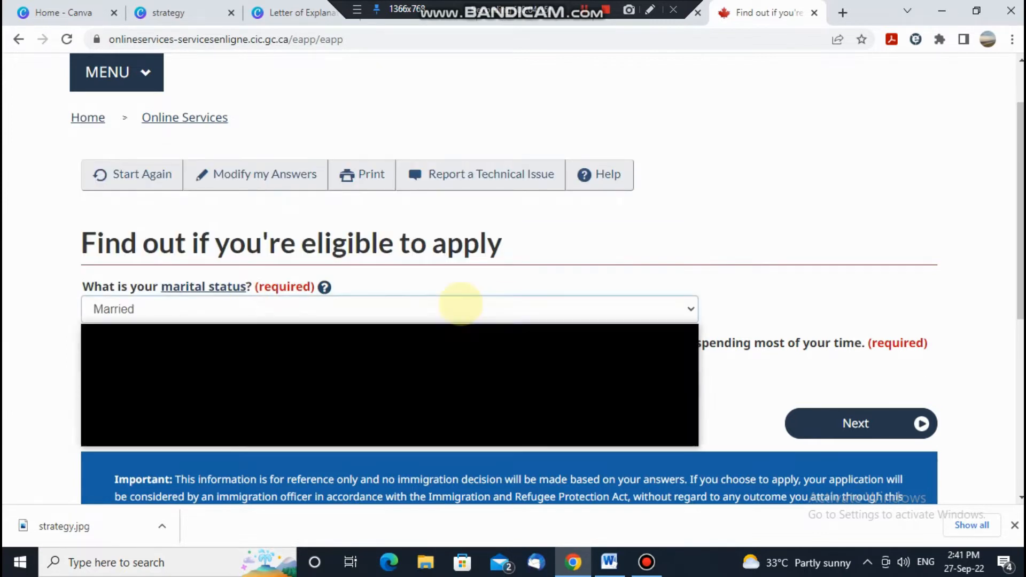
{"action": "left_click", "coordinate": [459, 304]}
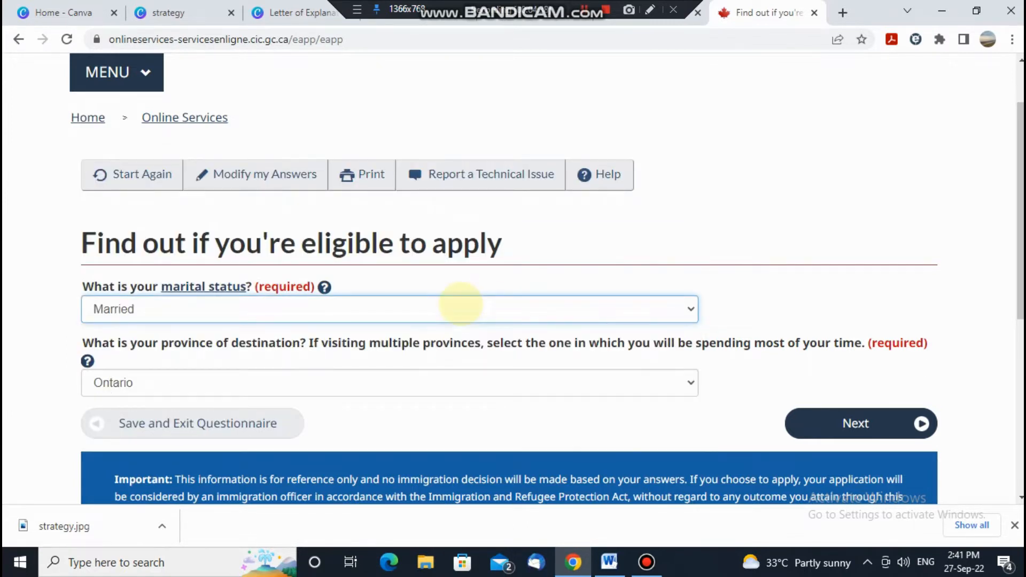
{"action": "left_click", "coordinate": [459, 304]}
{"action": "left_click", "coordinate": [460, 305]}
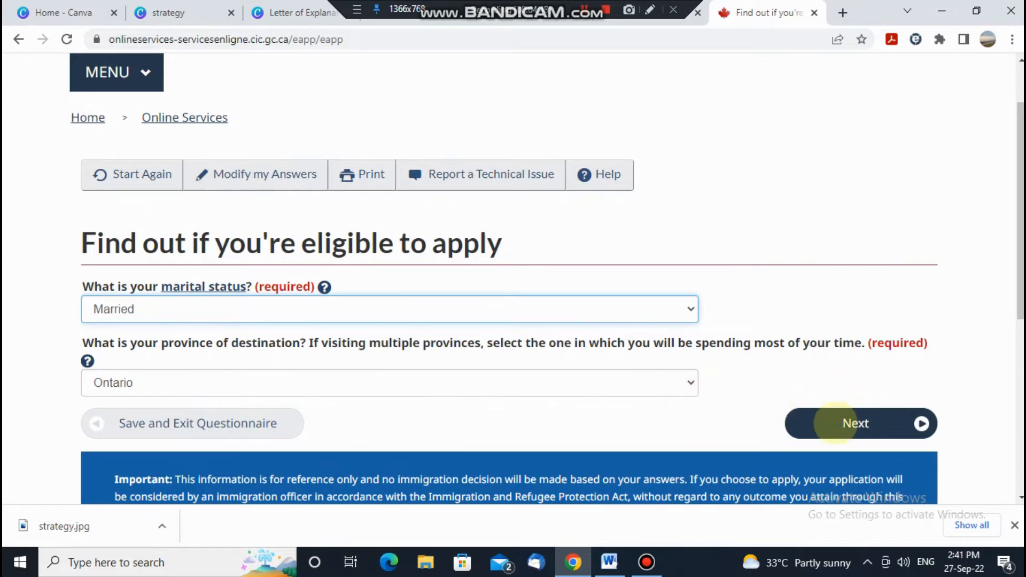
{"action": "left_click", "coordinate": [835, 422]}
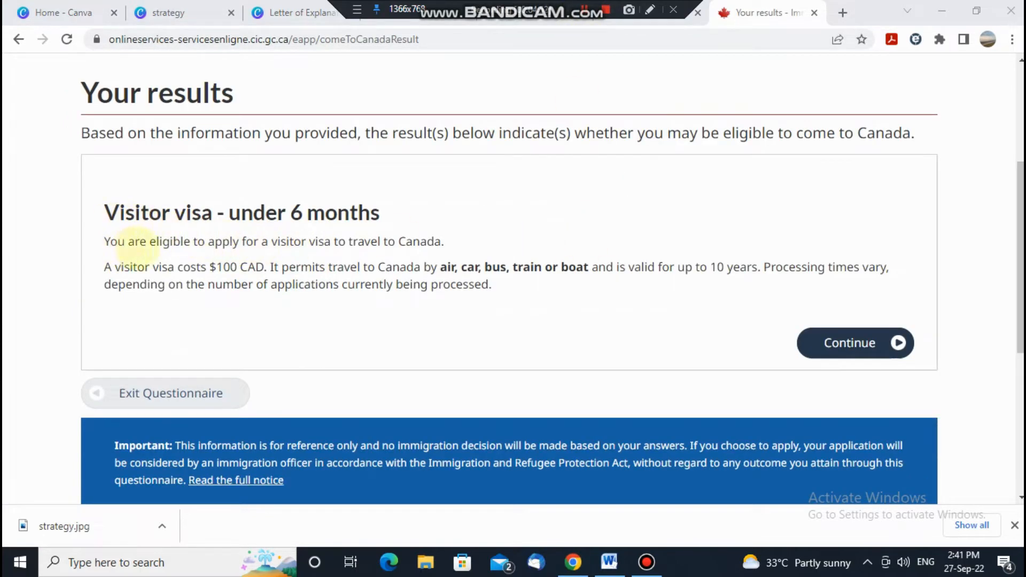
Step: Review the $100 CAD visa cost text, then continue past the checklist introduction
{"action": "left_click_drag", "start_coordinate": [133, 265], "coordinate": [280, 267]}
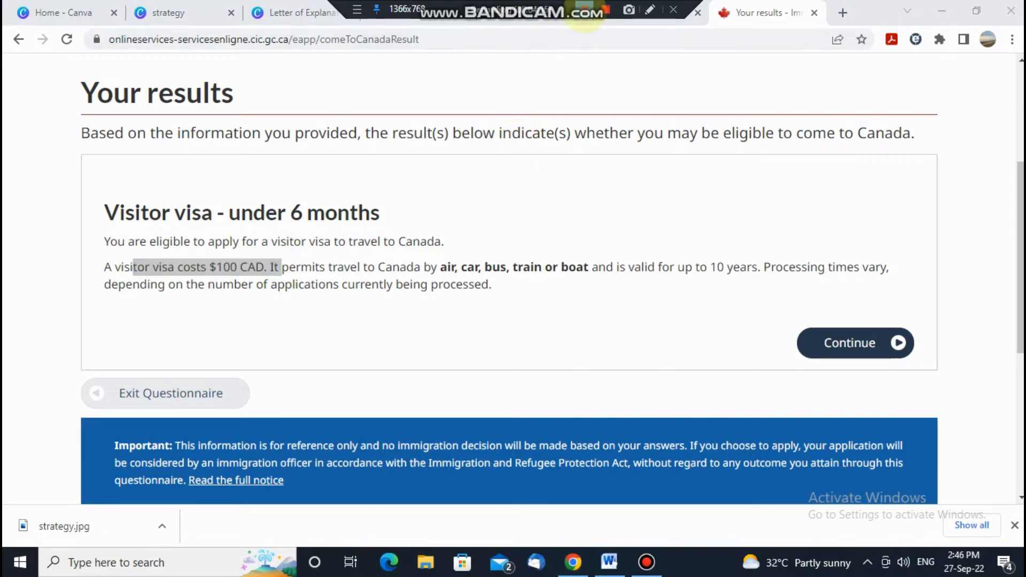
{"action": "left_click", "coordinate": [160, 267]}
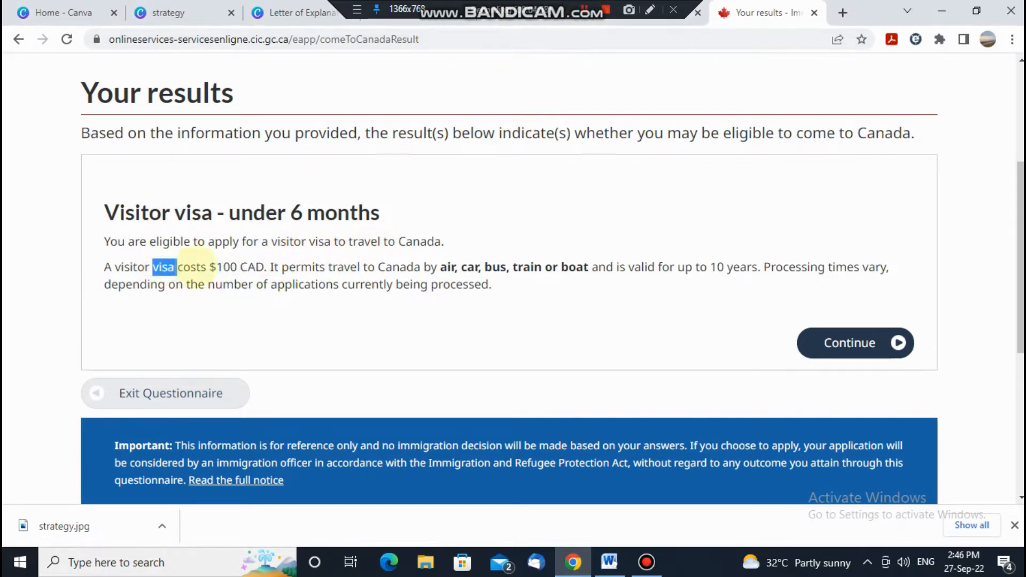
{"action": "triple_click", "coordinate": [222, 267]}
{"action": "double_click", "coordinate": [347, 268]}
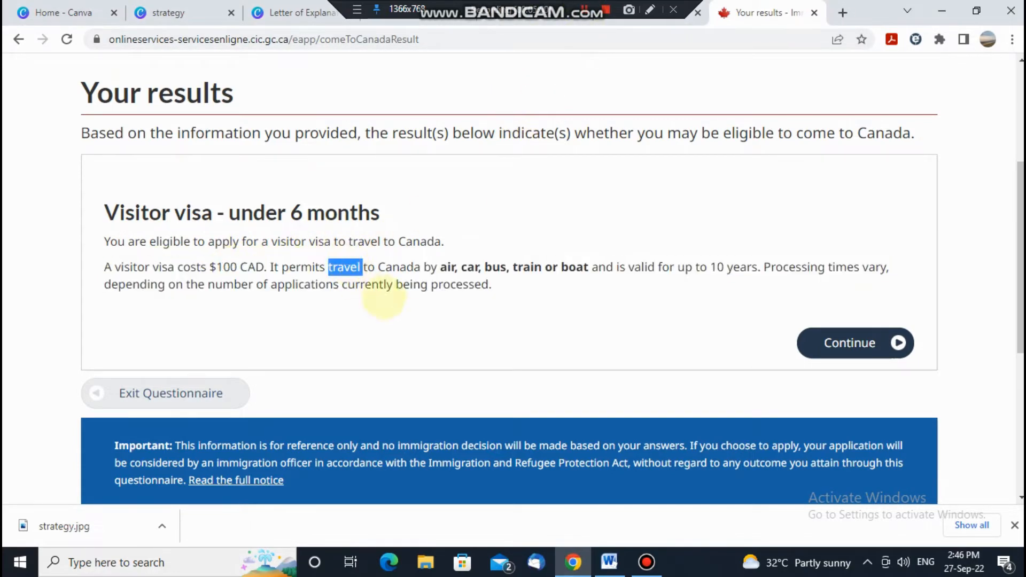
{"action": "left_click", "coordinate": [263, 258]}
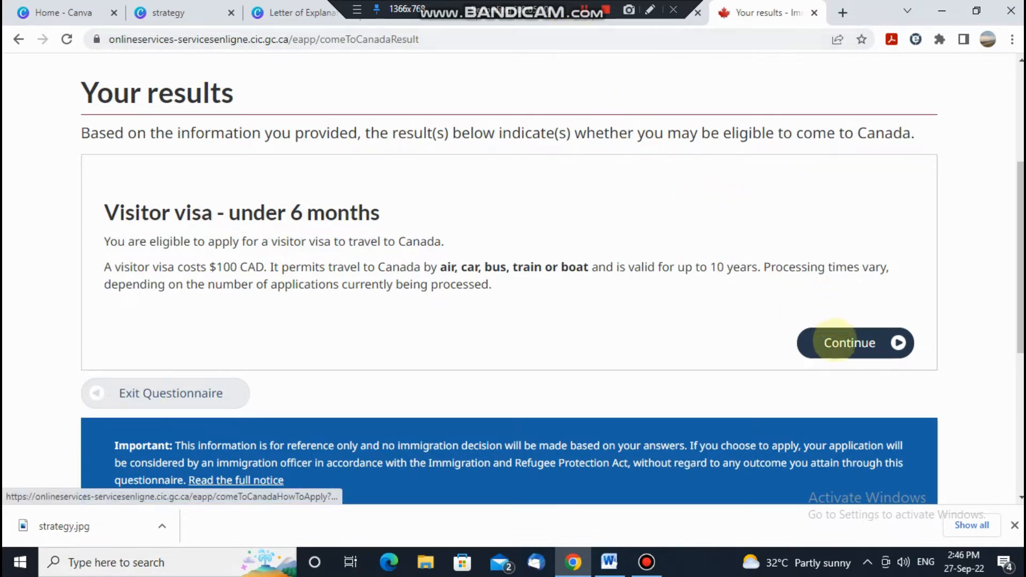
{"action": "left_click", "coordinate": [835, 342]}
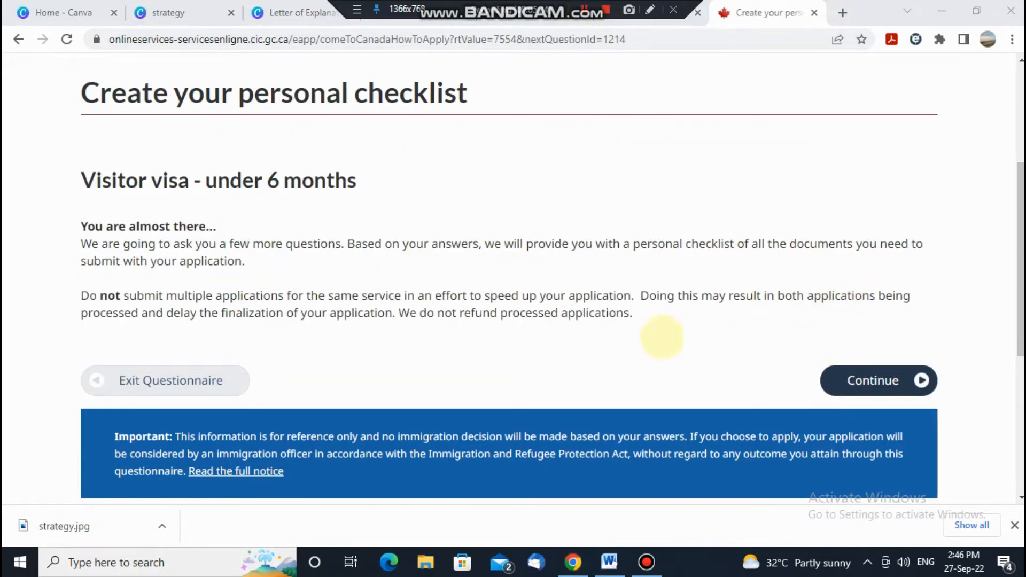
{"action": "left_click", "coordinate": [863, 380]}
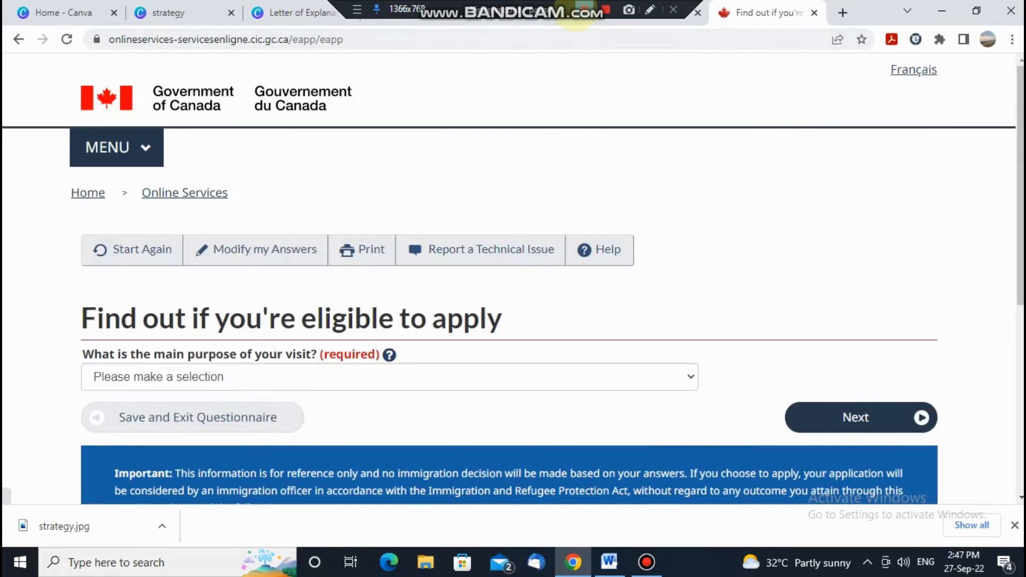
Step: Choose 'To visit family and/or friends' as the purpose, then answer Yes to relationship proof
{"action": "scroll", "coordinate": [693, 301], "scroll_direction": "down", "scroll_amount": 1}
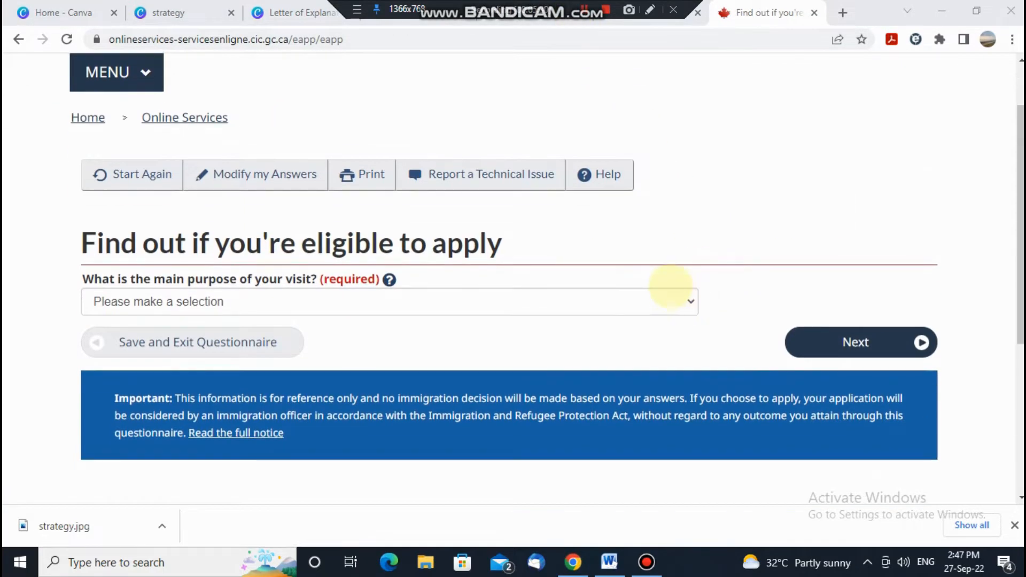
{"action": "left_click", "coordinate": [690, 302]}
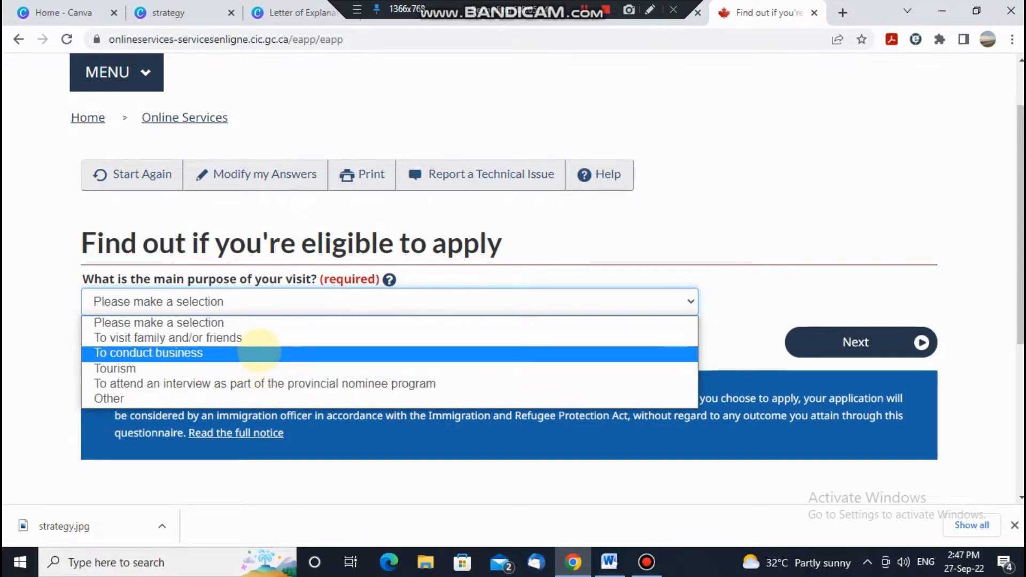
{"action": "left_click", "coordinate": [243, 338]}
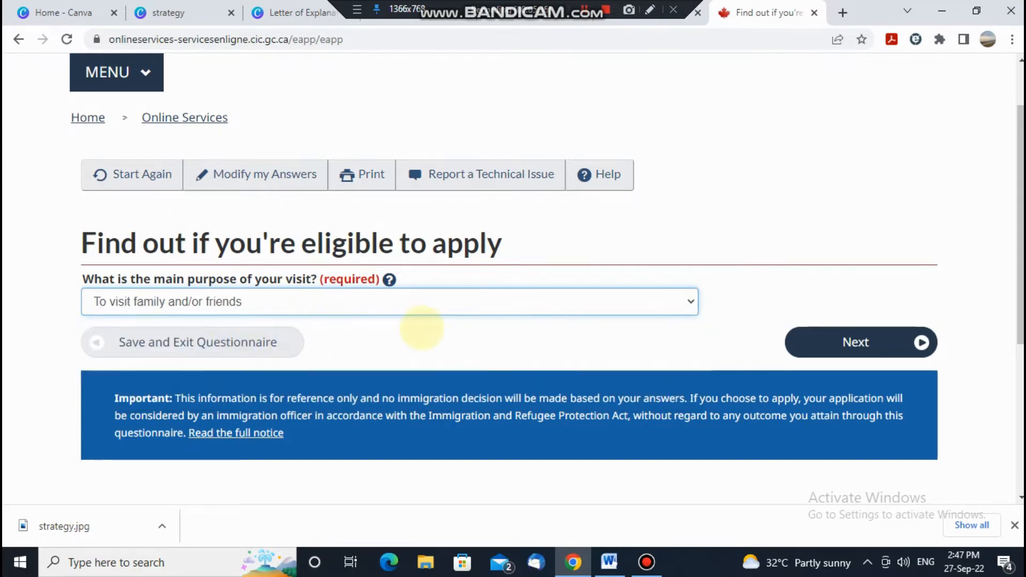
{"action": "left_click", "coordinate": [809, 339]}
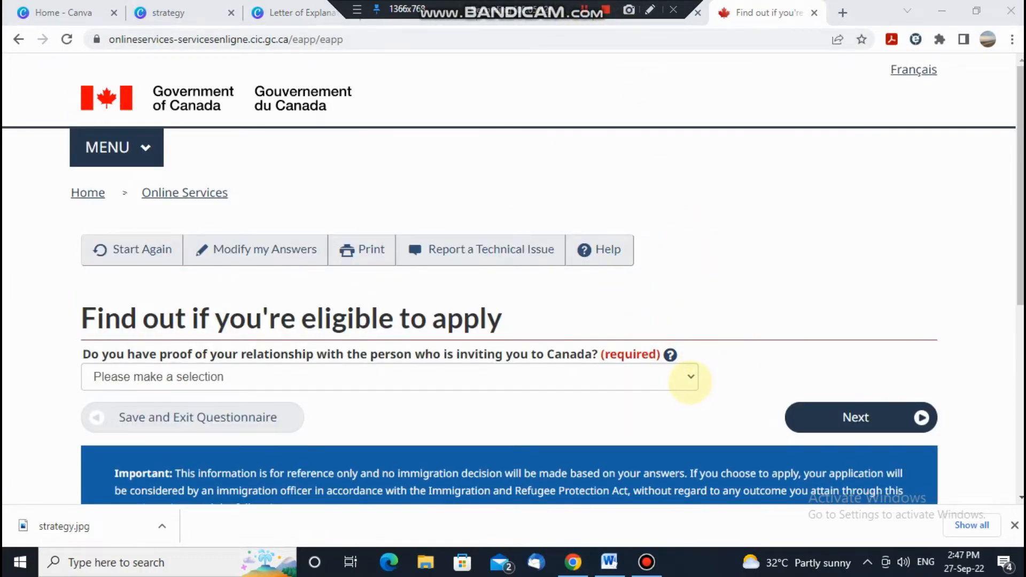
{"action": "left_click", "coordinate": [690, 380]}
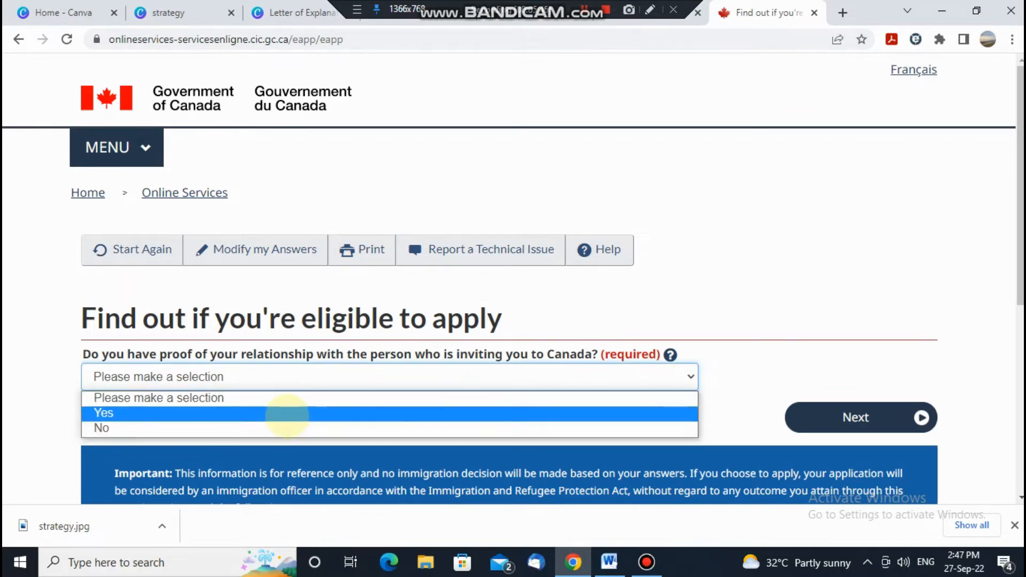
{"action": "left_click", "coordinate": [287, 413]}
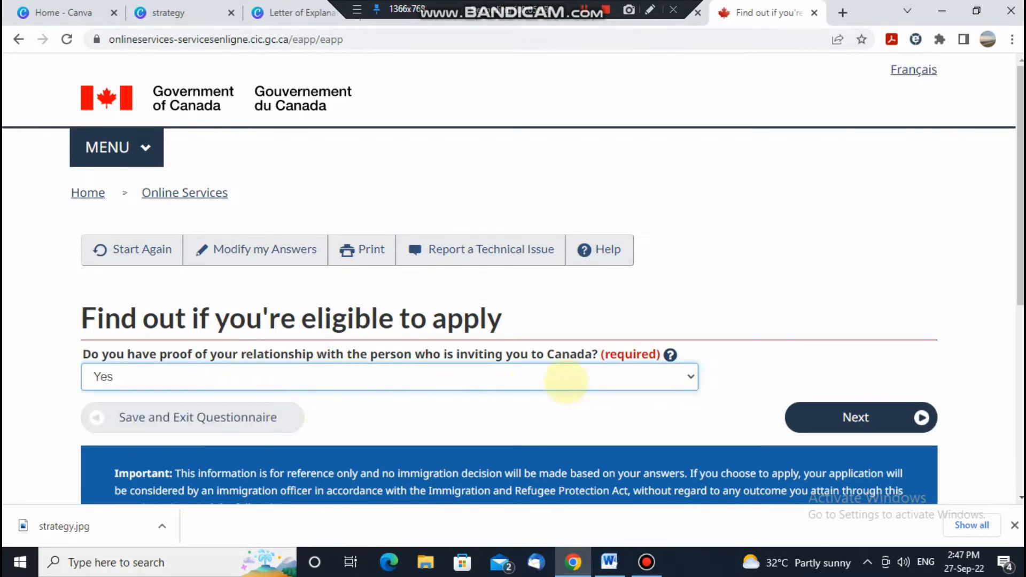
Step: Submit the proof answer, then answer Yes to having a job and owning a business
{"action": "left_click", "coordinate": [820, 415]}
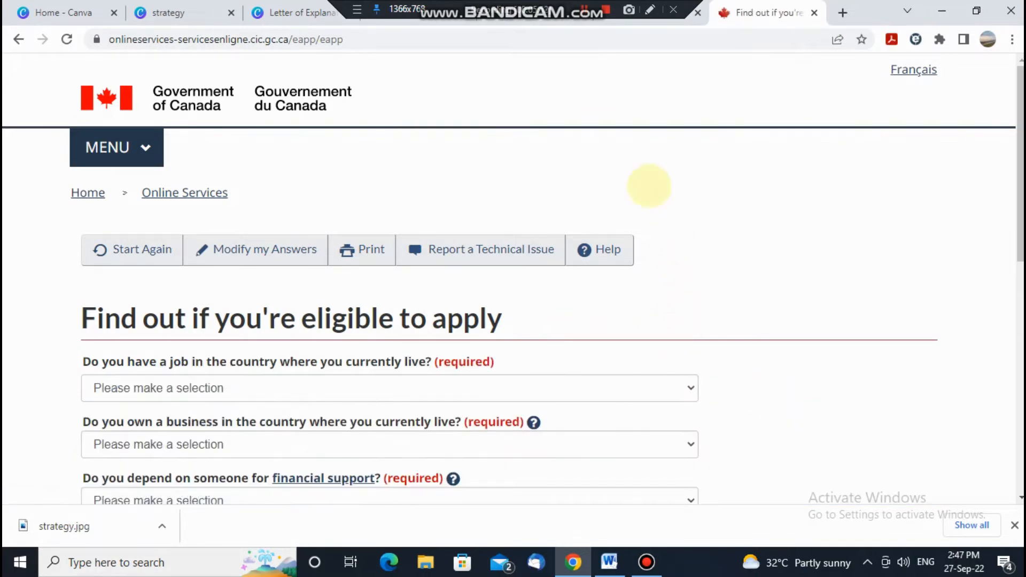
{"action": "scroll", "coordinate": [601, 271], "scroll_direction": "down", "scroll_amount": 2}
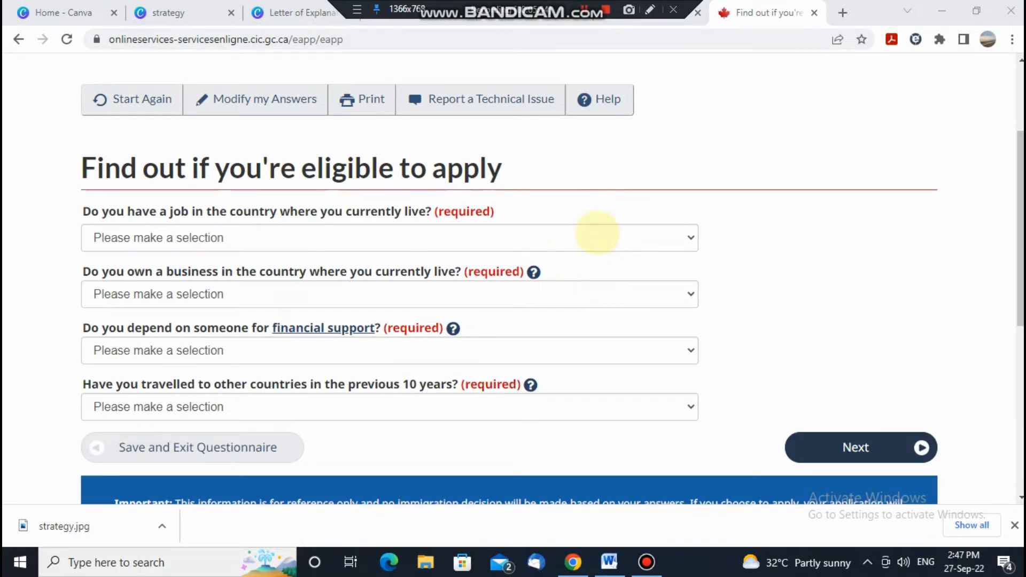
{"action": "left_click", "coordinate": [465, 238]}
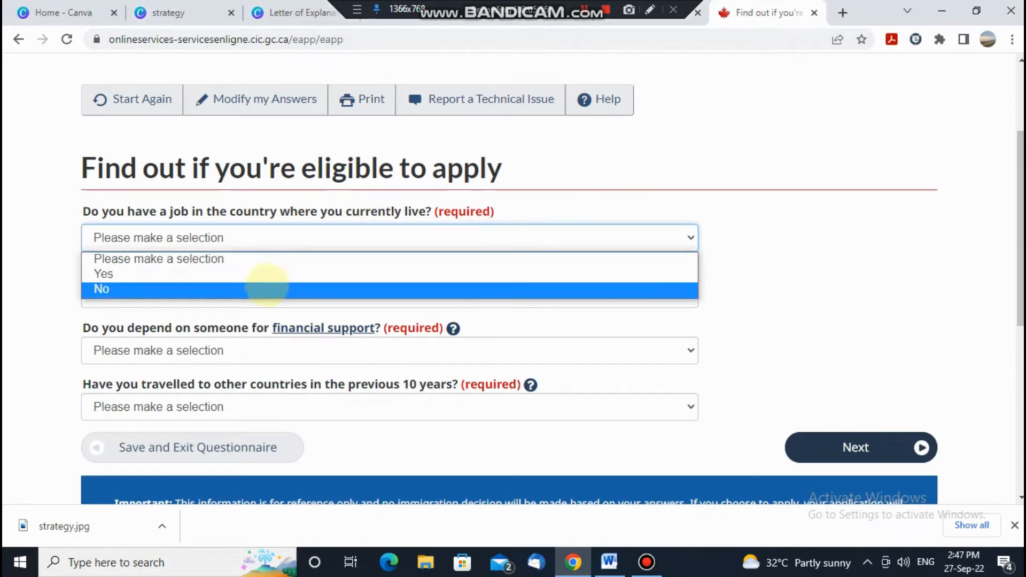
{"action": "left_click", "coordinate": [320, 274]}
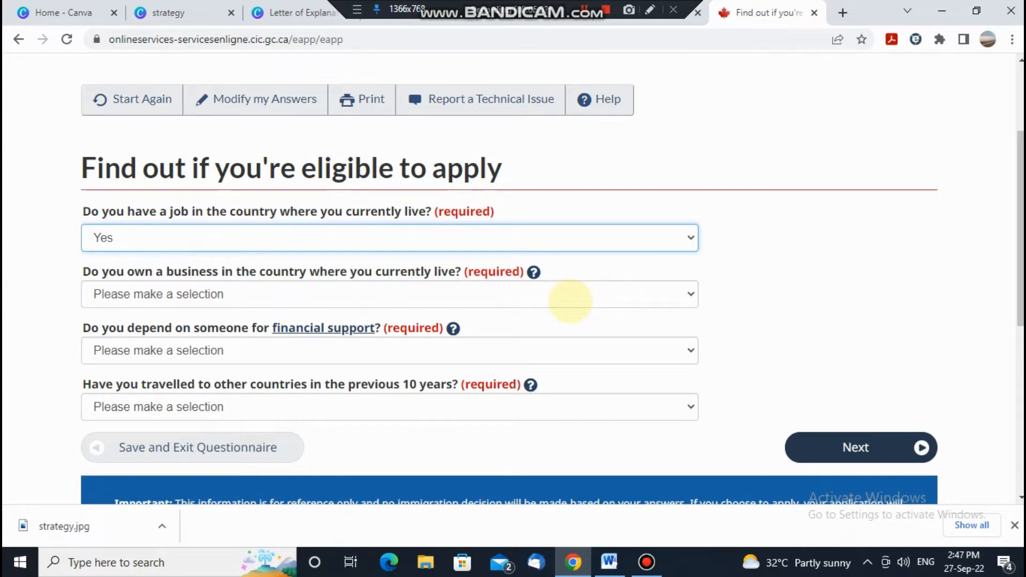
{"action": "left_click", "coordinate": [571, 295]}
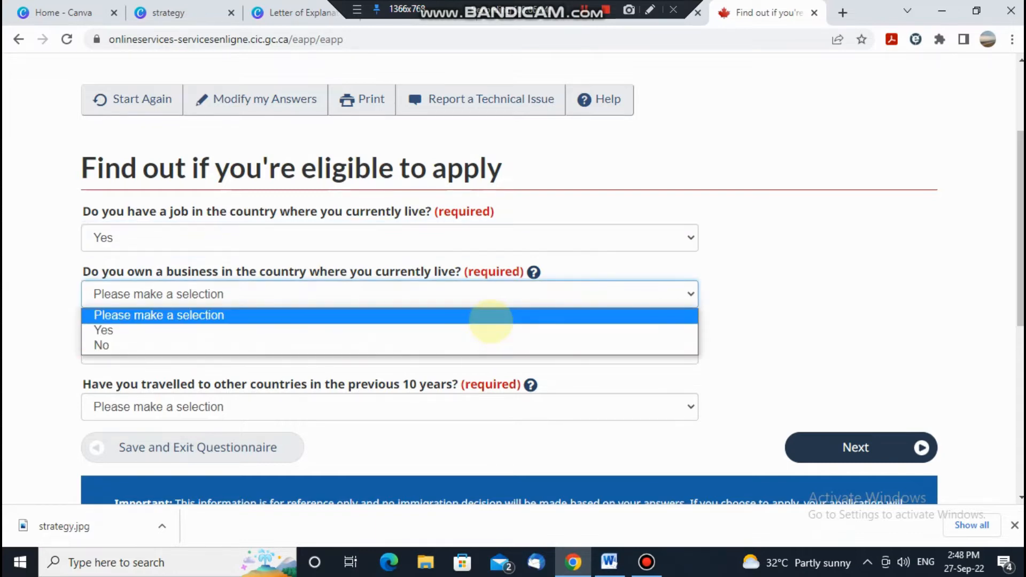
{"action": "left_click", "coordinate": [485, 331]}
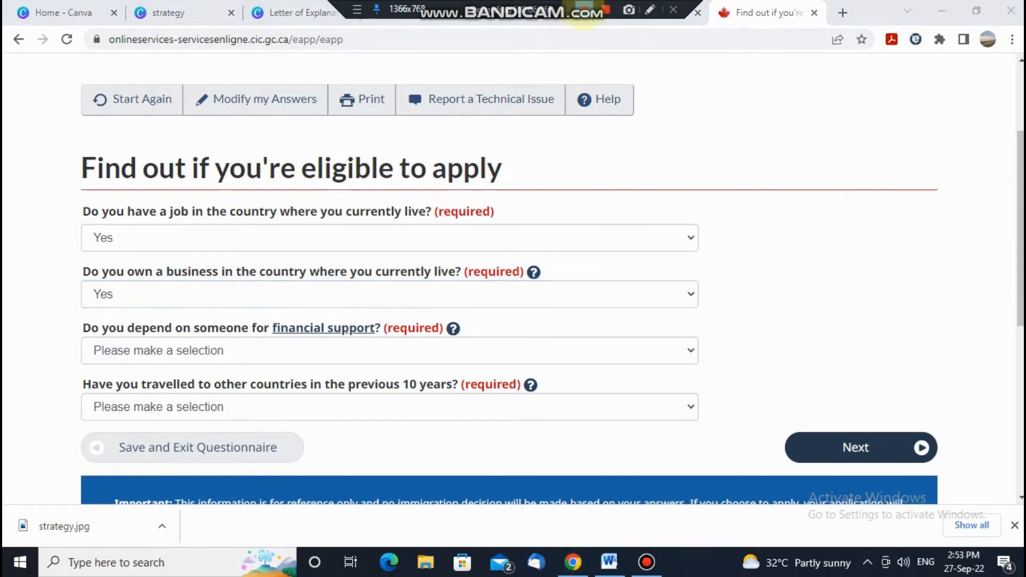
Step: Answer No to financial dependence and Yes to travel in the past 10 years, then submit
{"action": "left_click", "coordinate": [620, 351]}
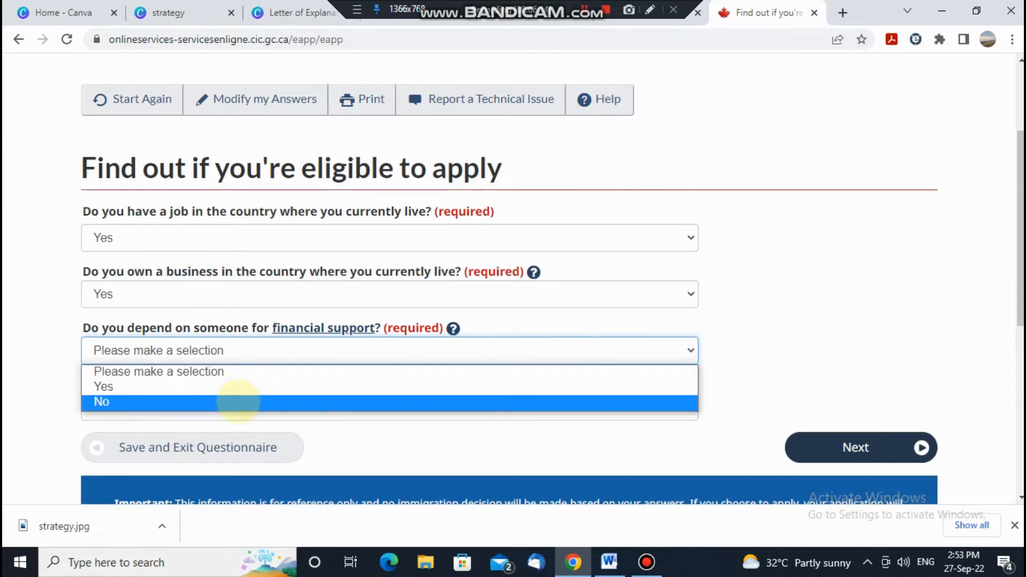
{"action": "left_click", "coordinate": [235, 401]}
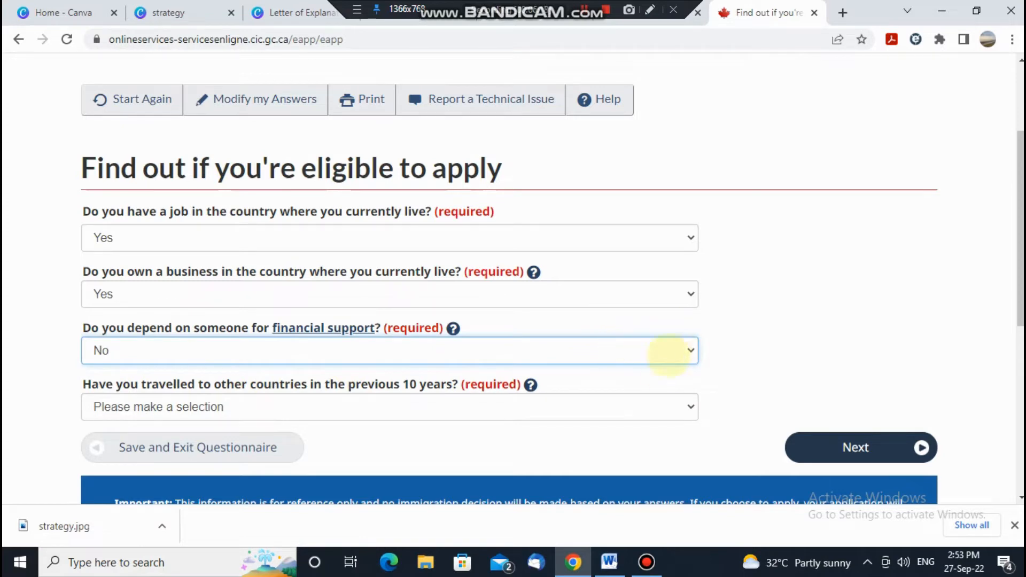
{"action": "left_click", "coordinate": [656, 412]}
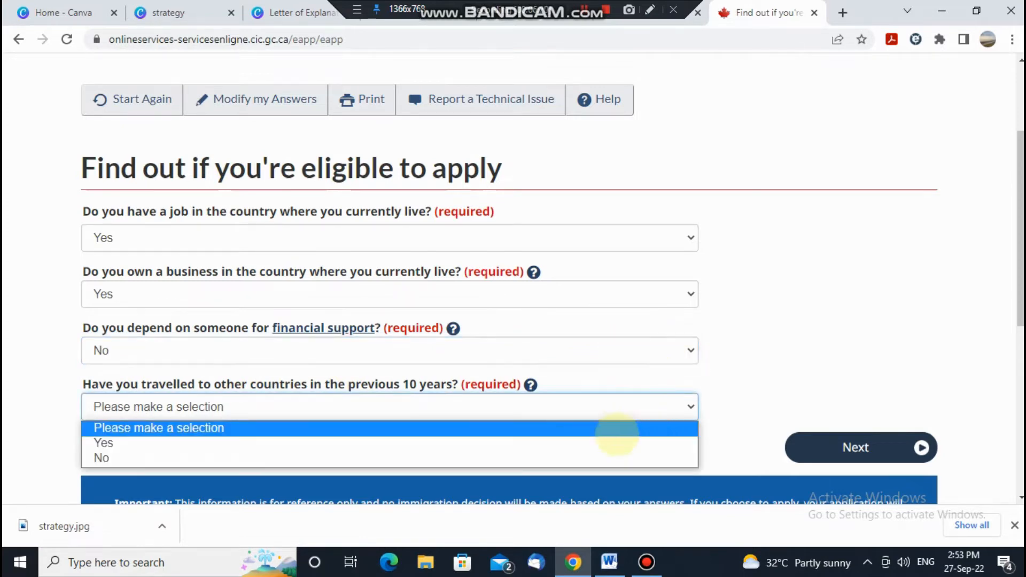
{"action": "left_click", "coordinate": [506, 441]}
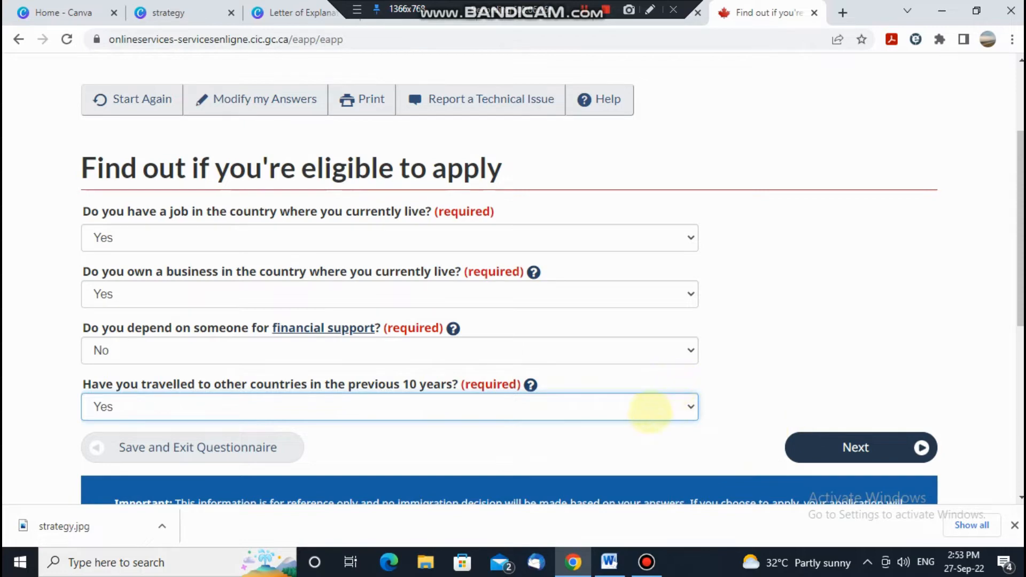
{"action": "left_click", "coordinate": [855, 449]}
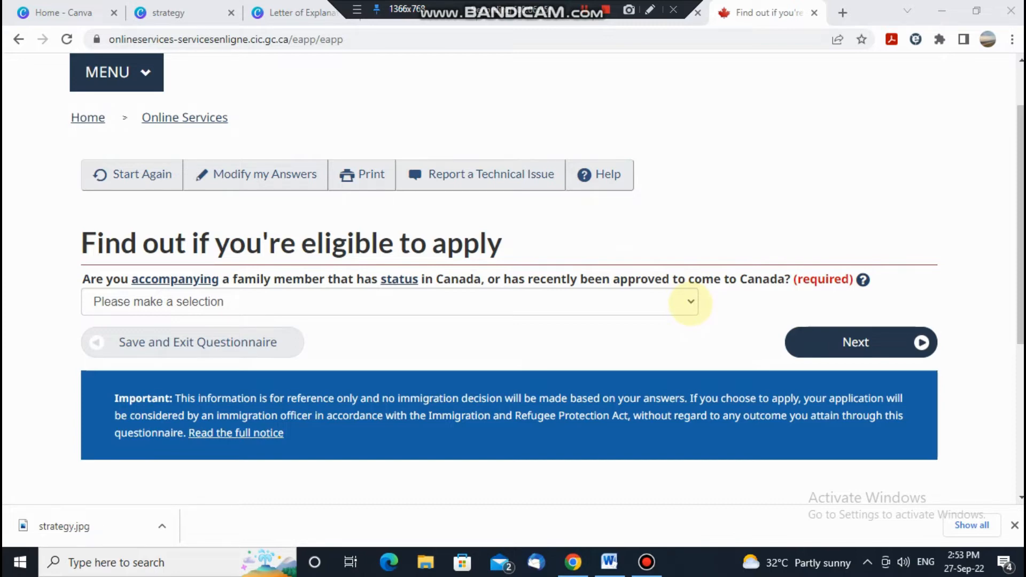
Step: Answer No to accompanying a family member, then No to the criminal offence question
{"action": "left_click", "coordinate": [691, 302]}
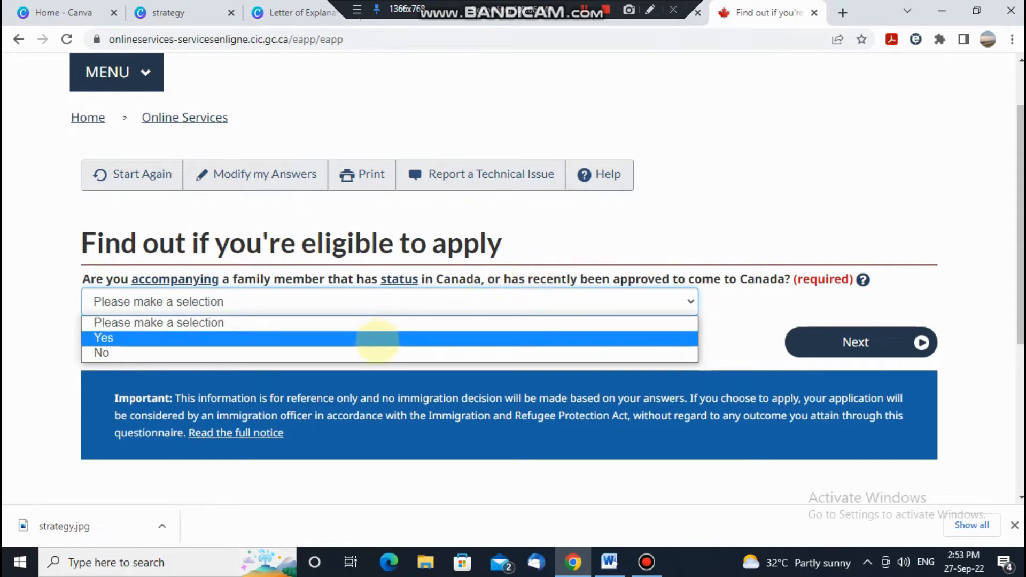
{"action": "left_click", "coordinate": [356, 339]}
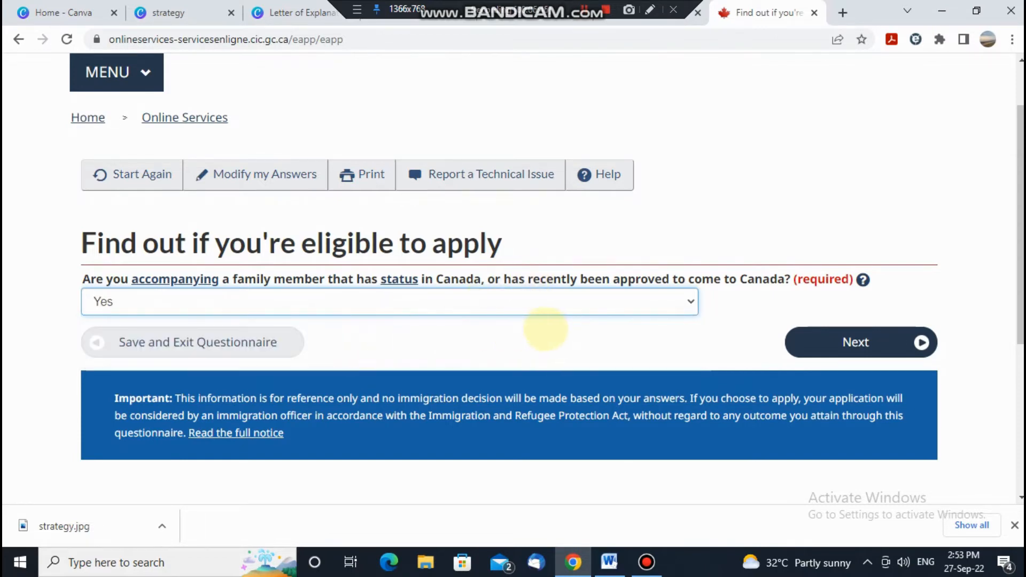
{"action": "left_click", "coordinate": [585, 15]}
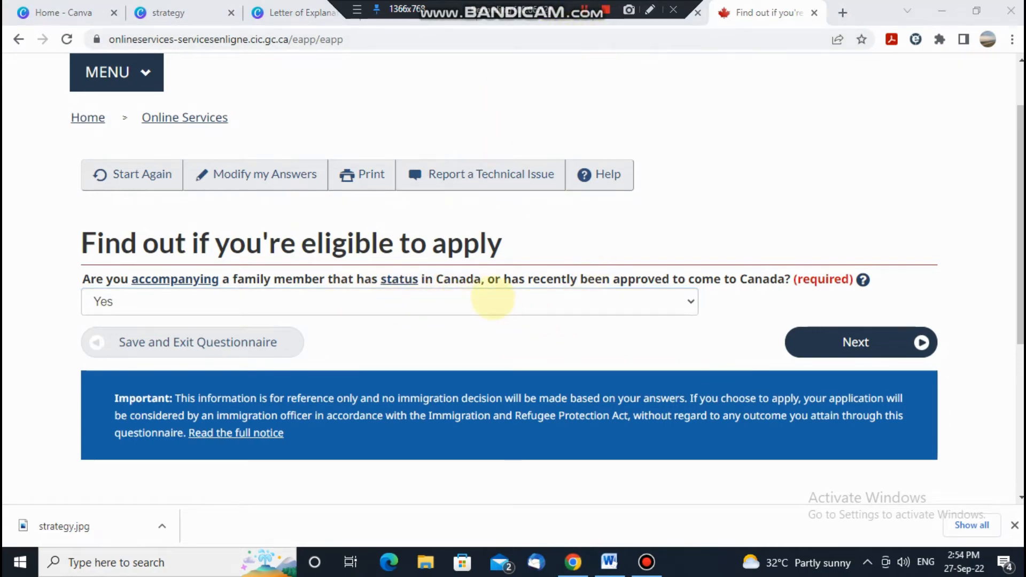
{"action": "left_click", "coordinate": [492, 299]}
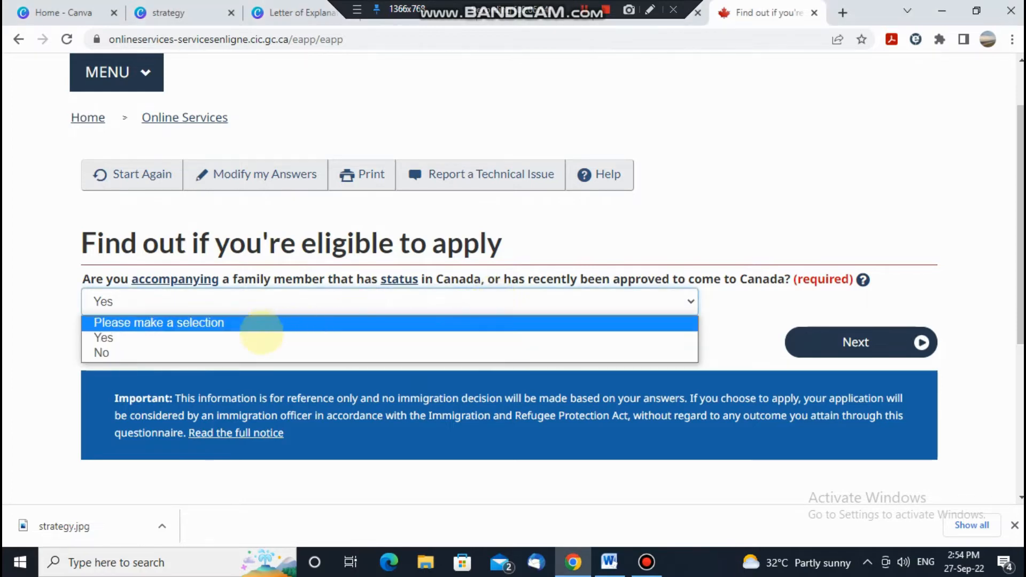
{"action": "left_click", "coordinate": [243, 354]}
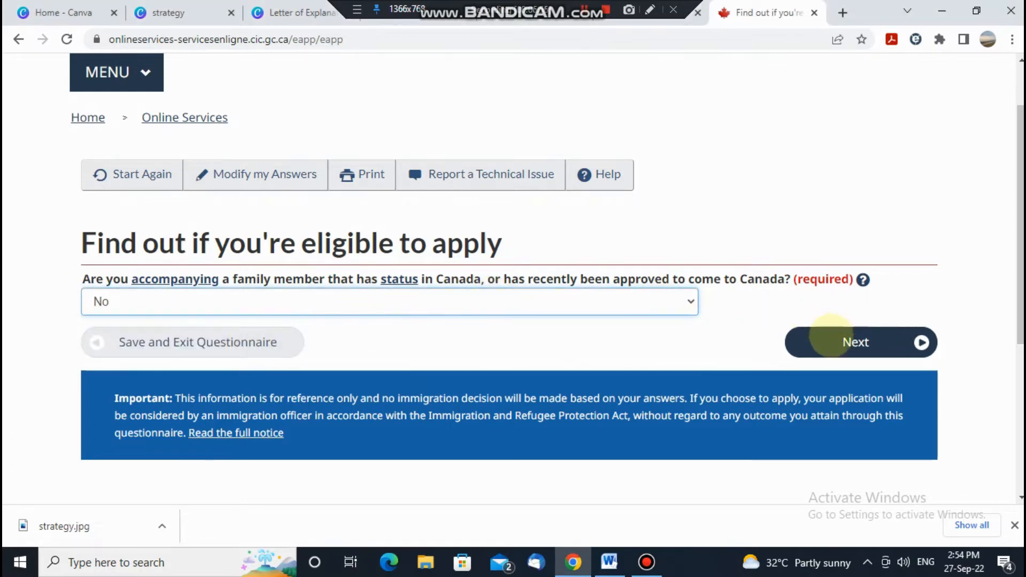
{"action": "left_click", "coordinate": [828, 342]}
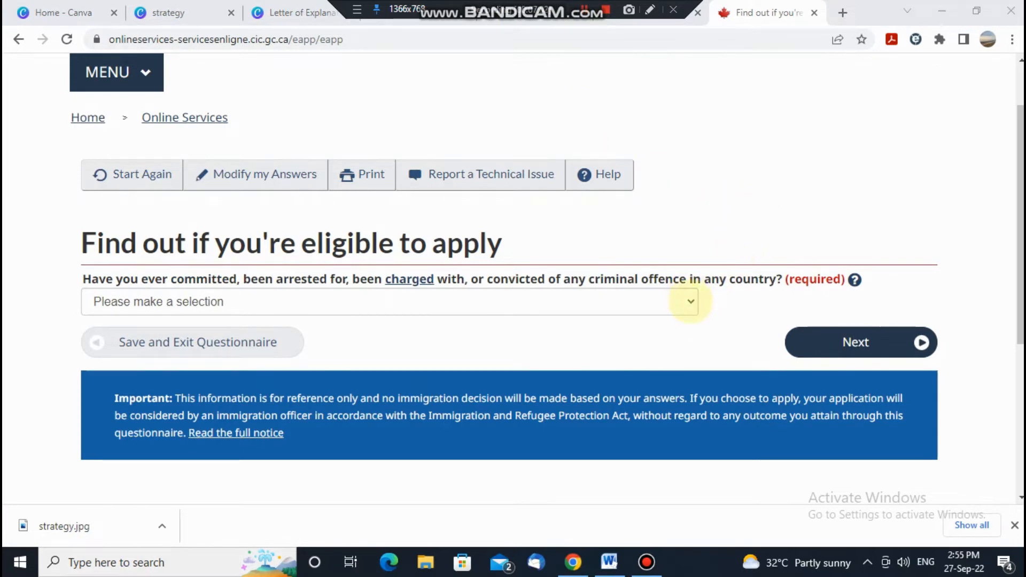
{"action": "left_click", "coordinate": [689, 301]}
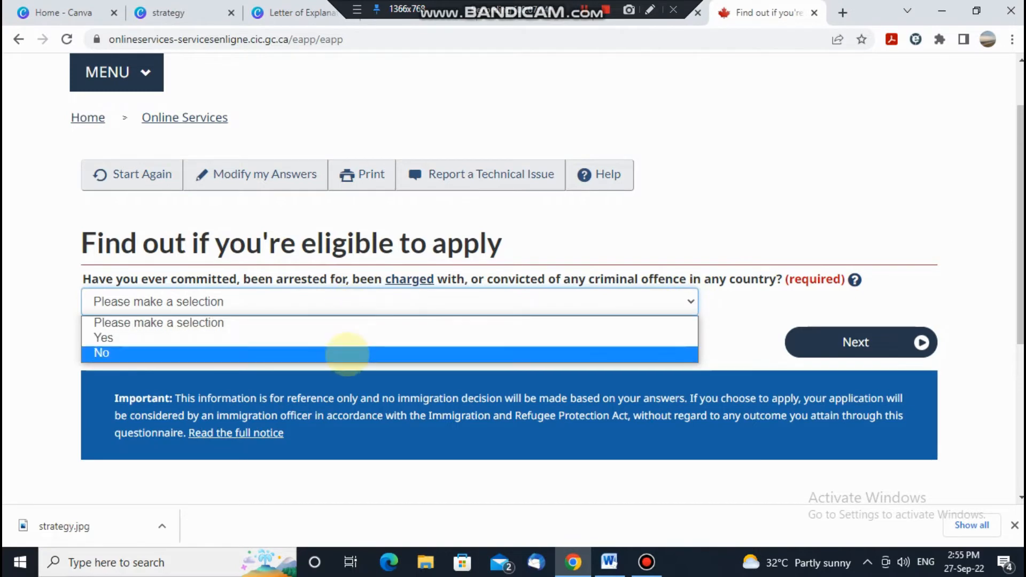
{"action": "left_click", "coordinate": [347, 354]}
Step: Submit the criminal offence answer, then answer No to the panel-physician medical exam question
{"action": "left_click", "coordinate": [852, 342]}
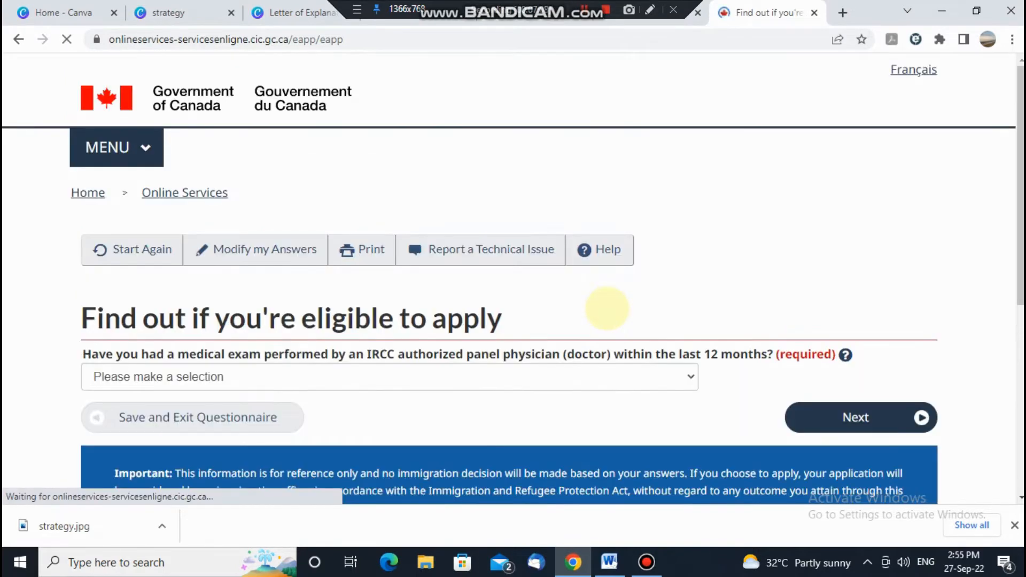
{"action": "scroll", "coordinate": [599, 297], "scroll_direction": "down", "scroll_amount": 1}
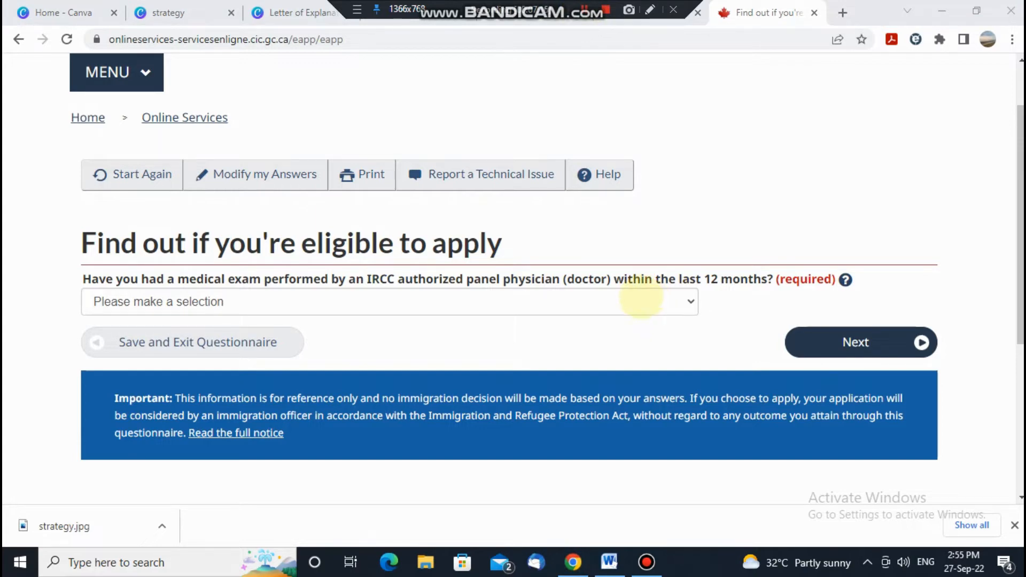
{"action": "left_click", "coordinate": [642, 301]}
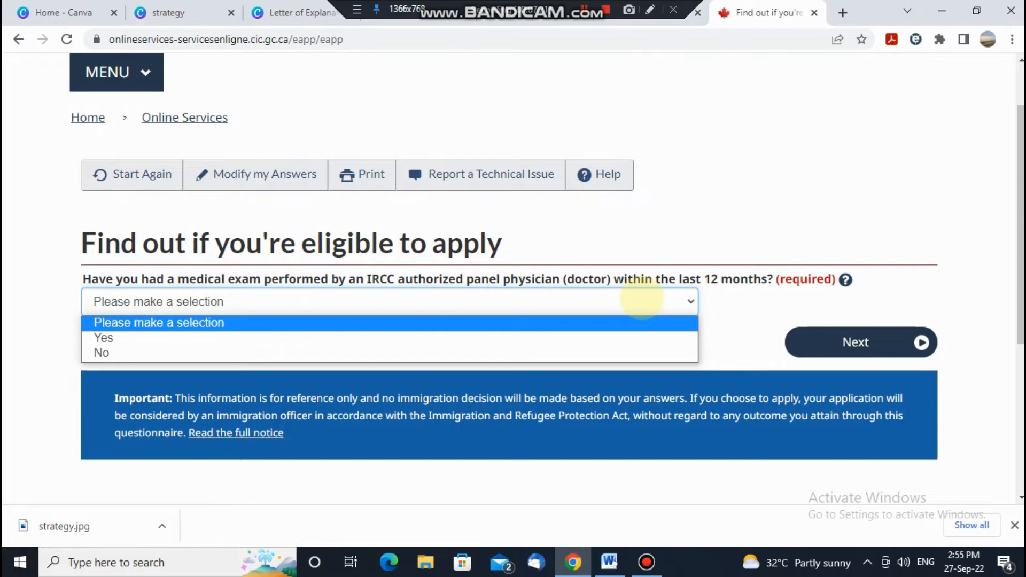
{"action": "left_click", "coordinate": [580, 17]}
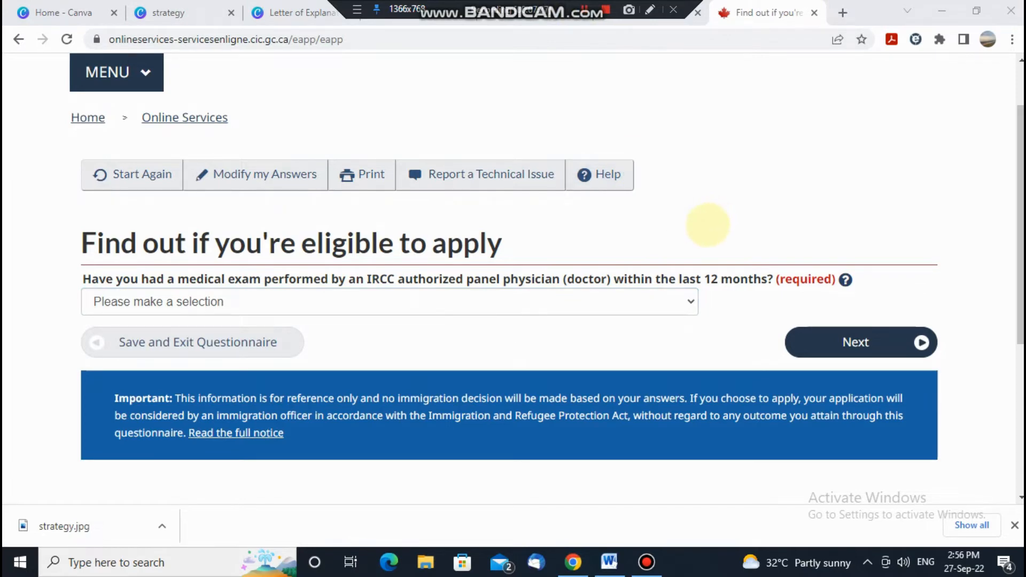
{"action": "left_click", "coordinate": [619, 309]}
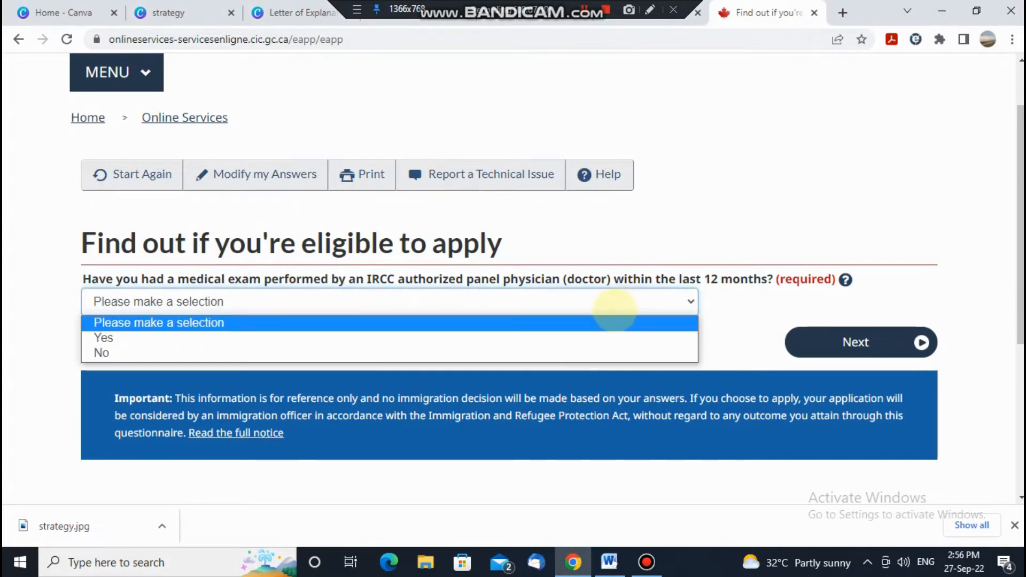
{"action": "left_click", "coordinate": [340, 350]}
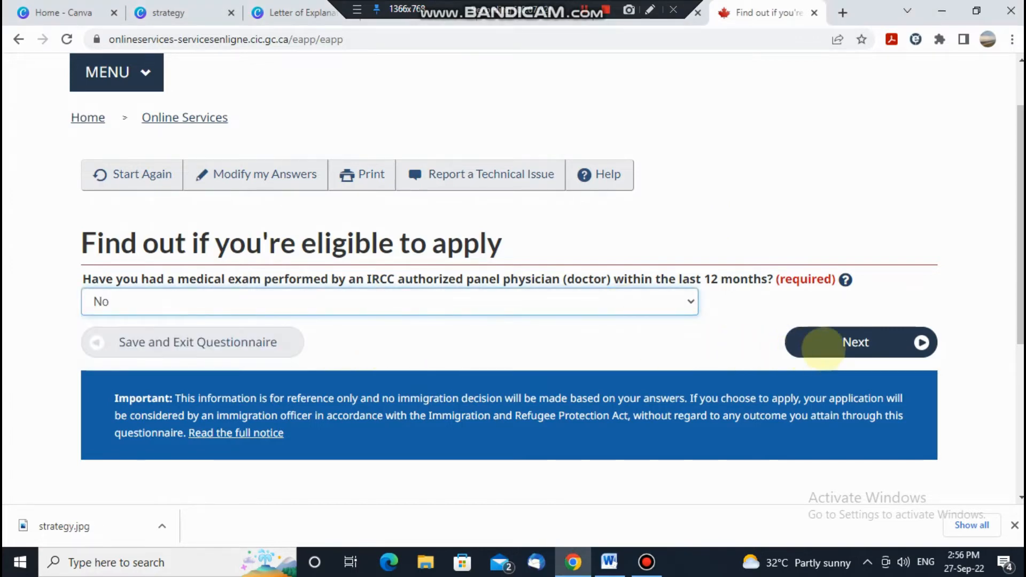
{"action": "left_click", "coordinate": [805, 342]}
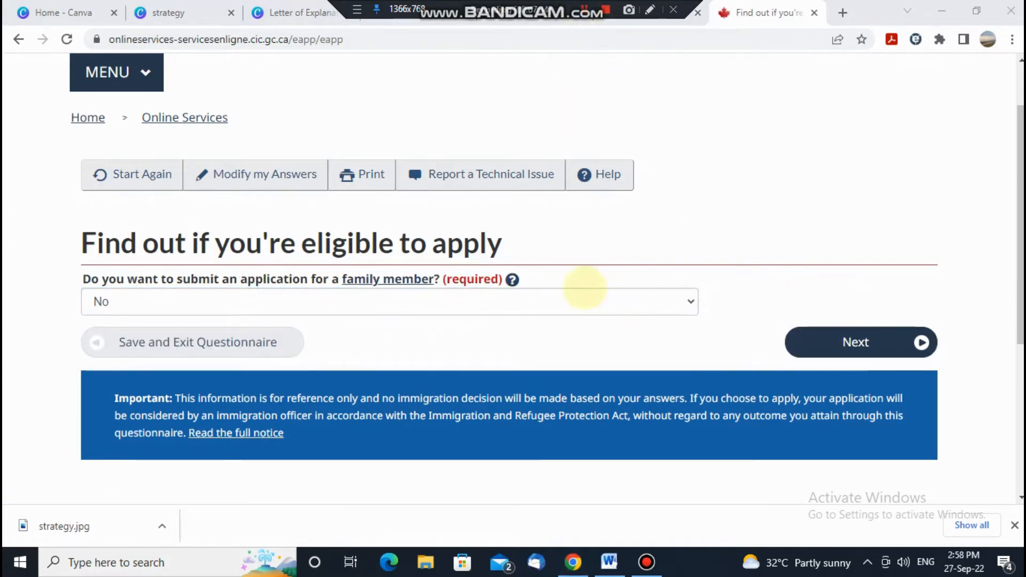
Step: Answer Yes to applying for a family member and continue
{"action": "left_click", "coordinate": [572, 297]}
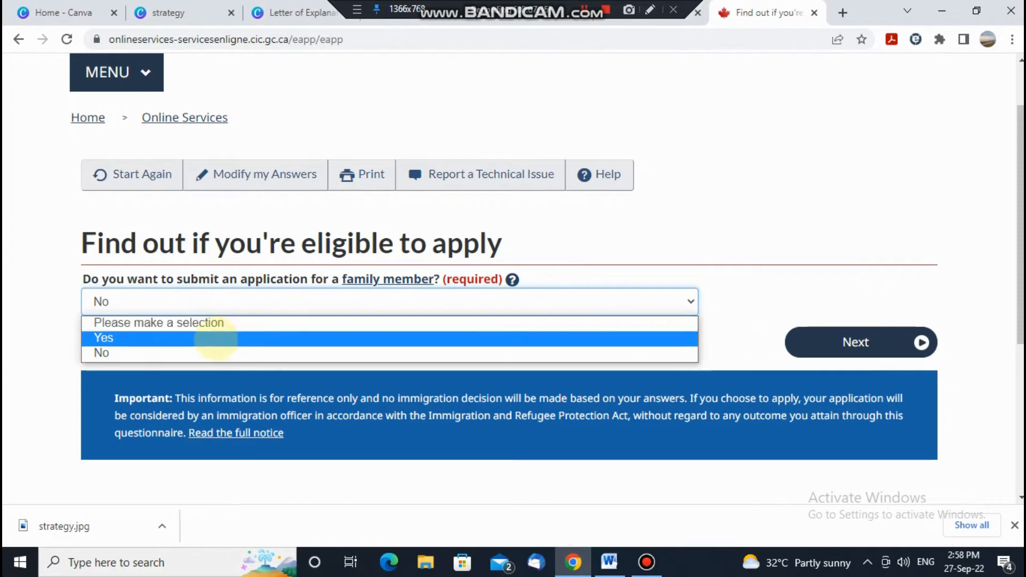
{"action": "left_click", "coordinate": [287, 336]}
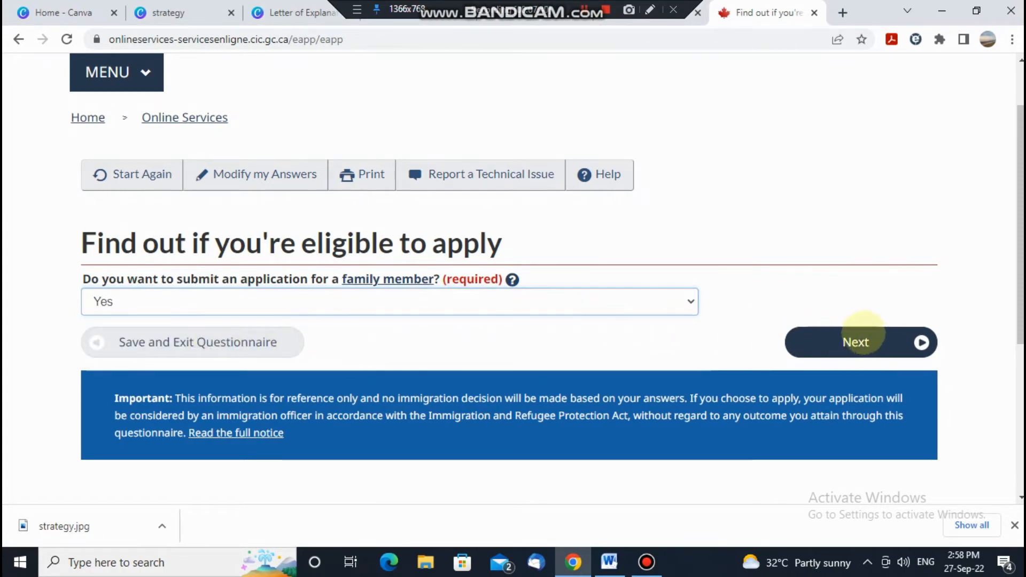
{"action": "left_click", "coordinate": [869, 341]}
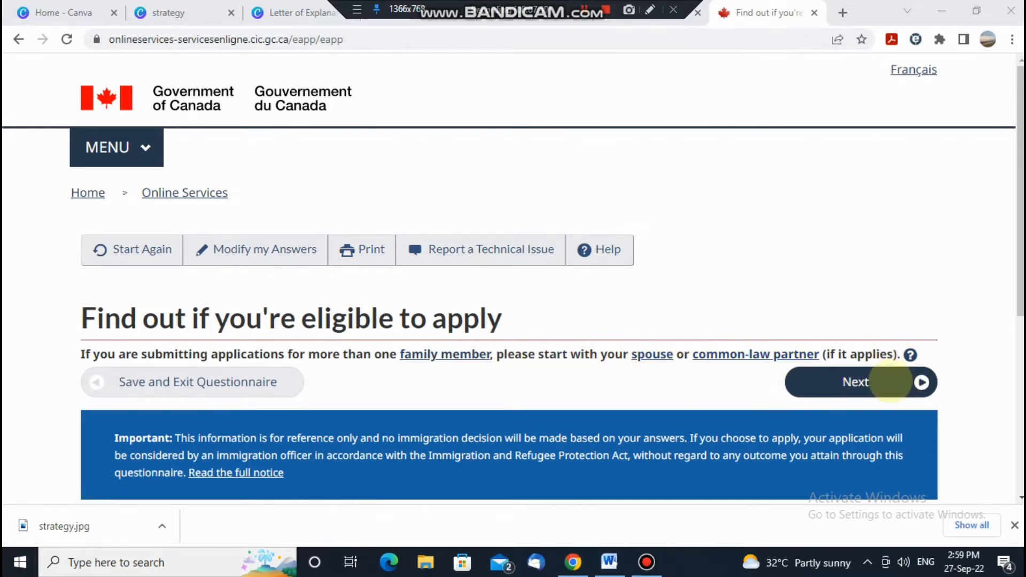
Step: Record Pakistan as the family member's residence with a PAK passport, and answer No to holding a US Green Card
{"action": "left_click", "coordinate": [890, 382]}
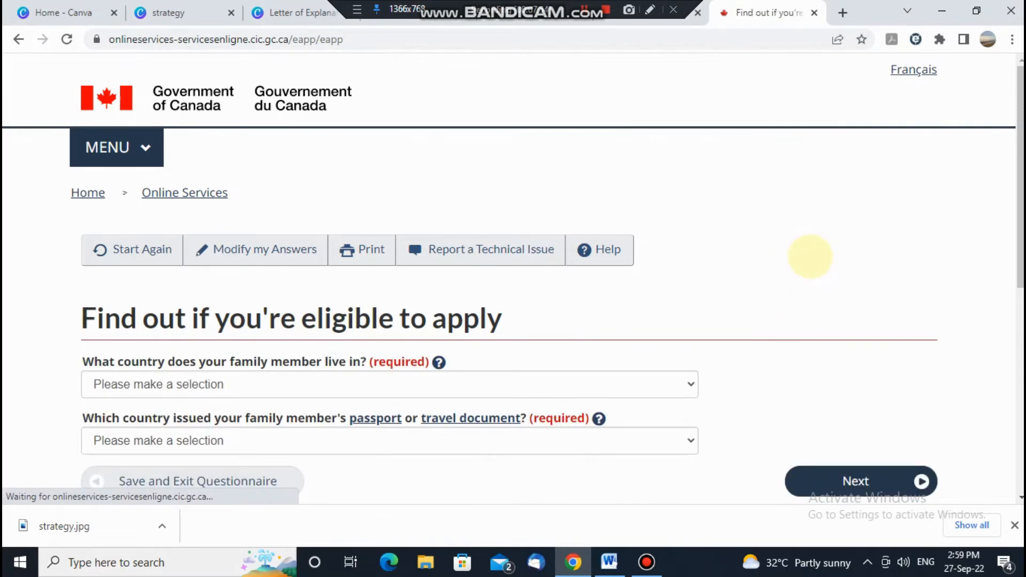
{"action": "scroll", "coordinate": [806, 257], "scroll_direction": "down", "scroll_amount": 1}
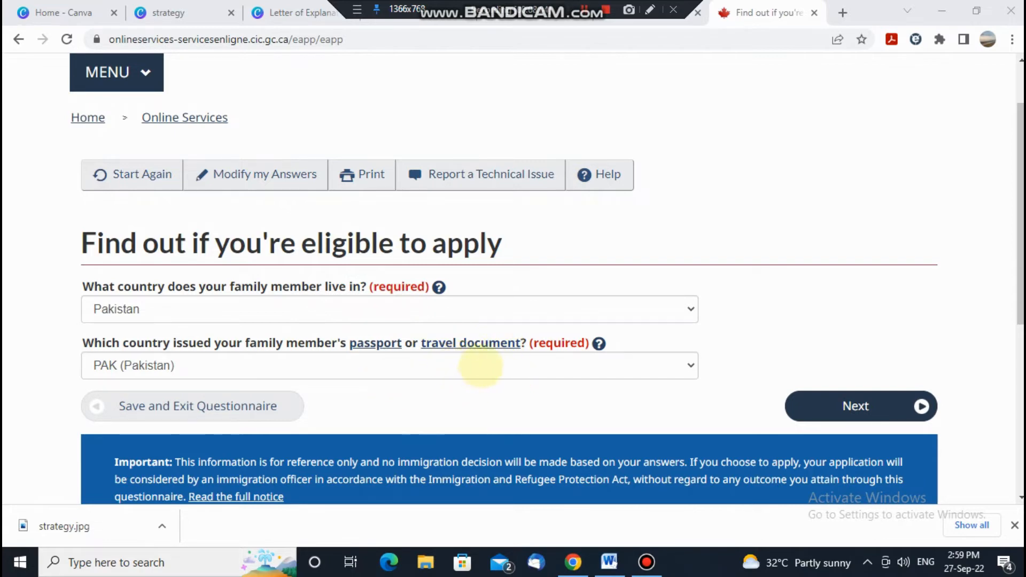
{"action": "left_click", "coordinate": [847, 406]}
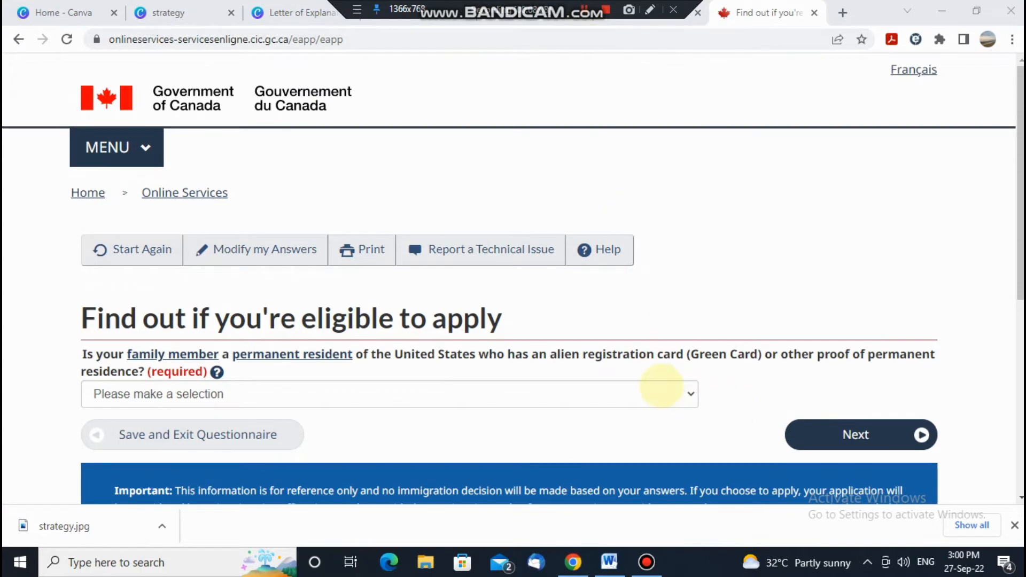
{"action": "left_click", "coordinate": [661, 385]}
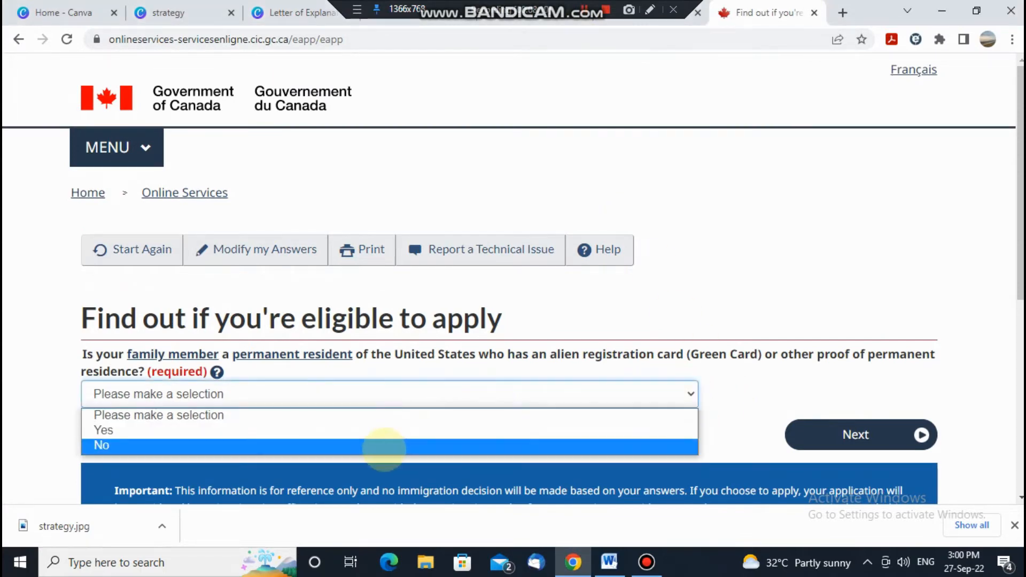
{"action": "left_click", "coordinate": [409, 446]}
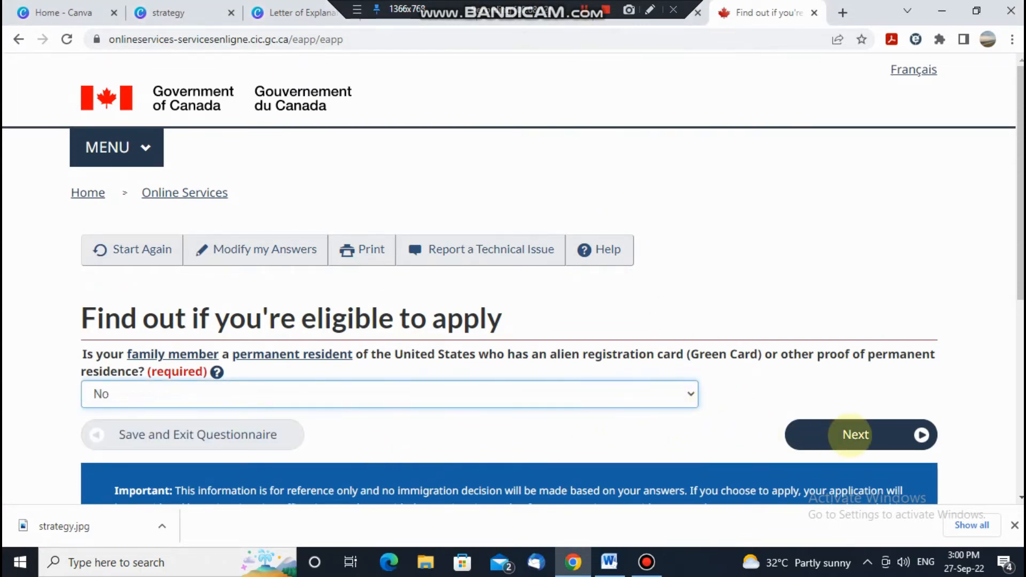
{"action": "left_click", "coordinate": [850, 435]}
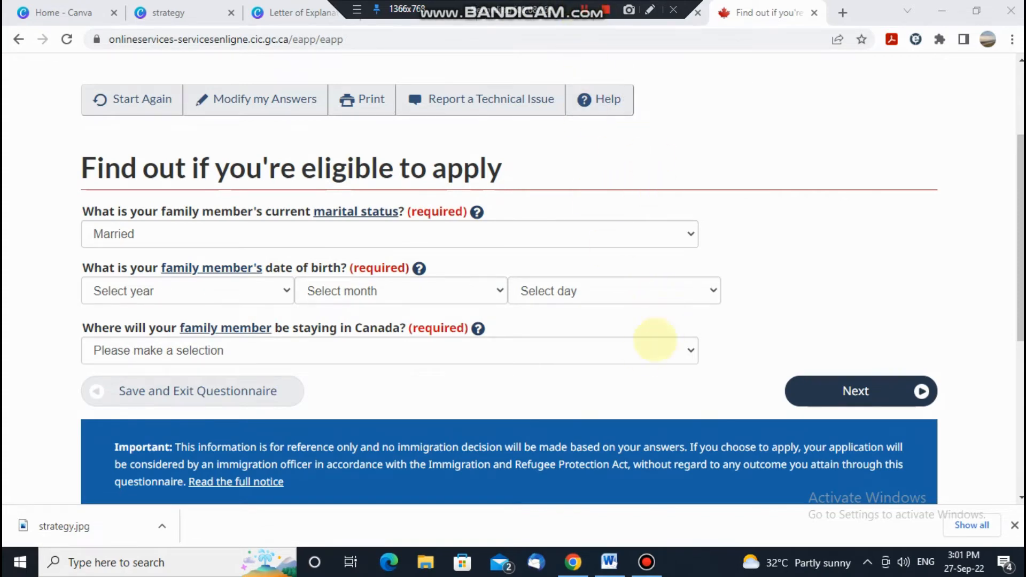
Step: Choose Ontario as where the family member will stay, enter their birth date, and submit
{"action": "left_click", "coordinate": [645, 350]}
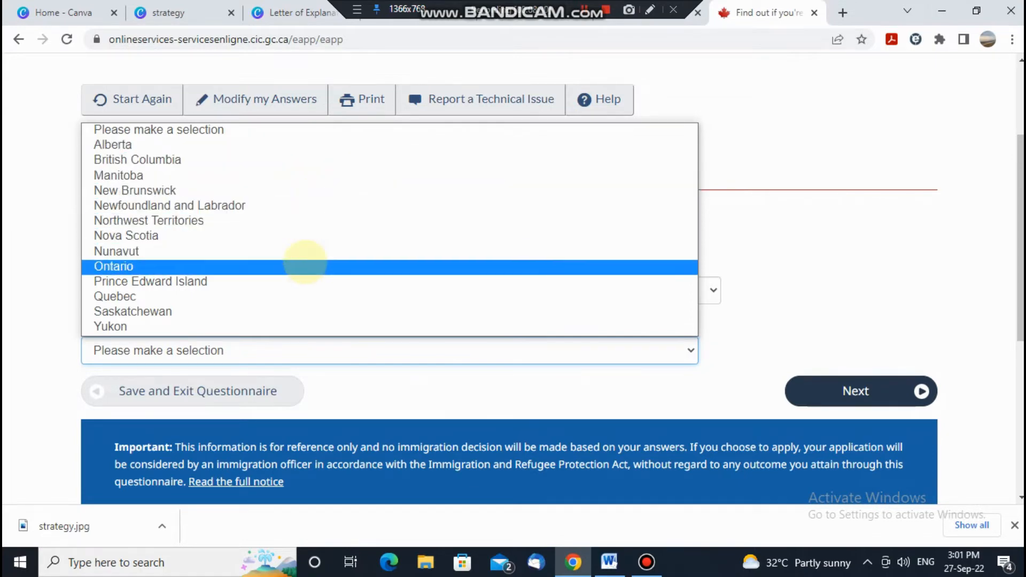
{"action": "left_click", "coordinate": [309, 266]}
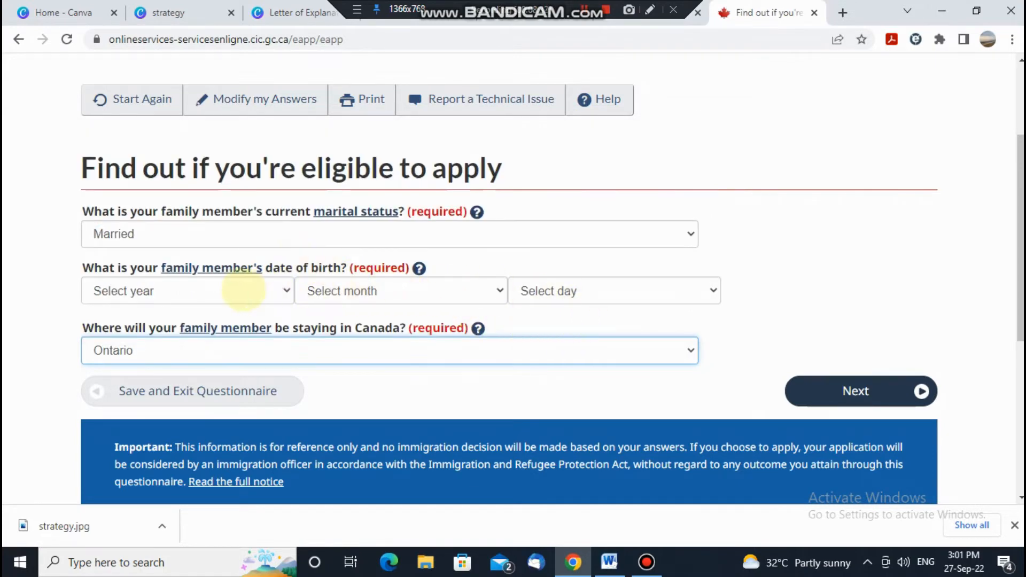
{"action": "left_click", "coordinate": [240, 288]}
{"action": "scroll", "coordinate": [259, 221], "scroll_direction": "down", "scroll_amount": 5}
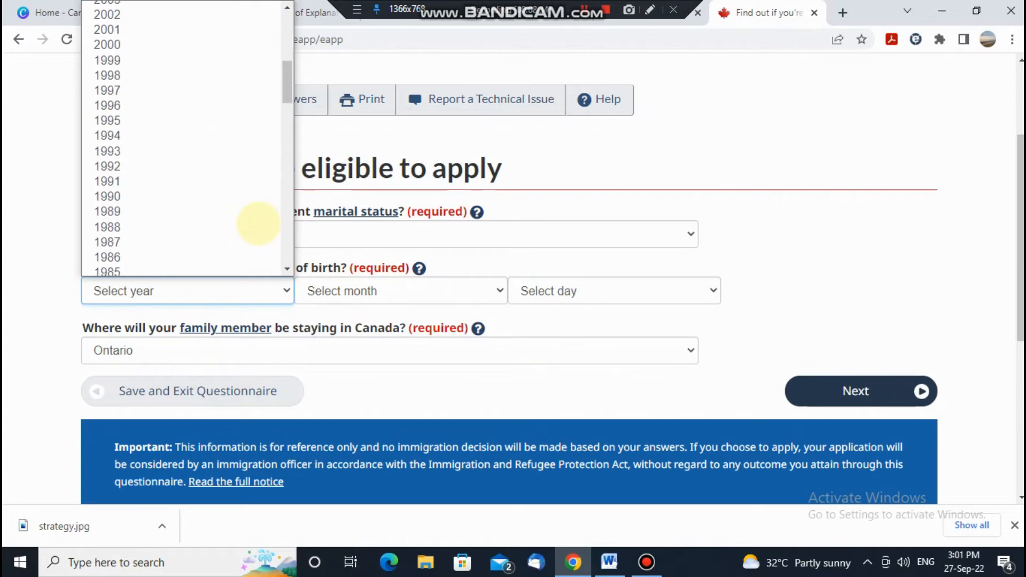
{"action": "scroll", "coordinate": [259, 221], "scroll_direction": "up", "scroll_amount": 6}
{"action": "scroll", "coordinate": [258, 222], "scroll_direction": "down", "scroll_amount": 3}
{"action": "scroll", "coordinate": [257, 222], "scroll_direction": "up", "scroll_amount": 3}
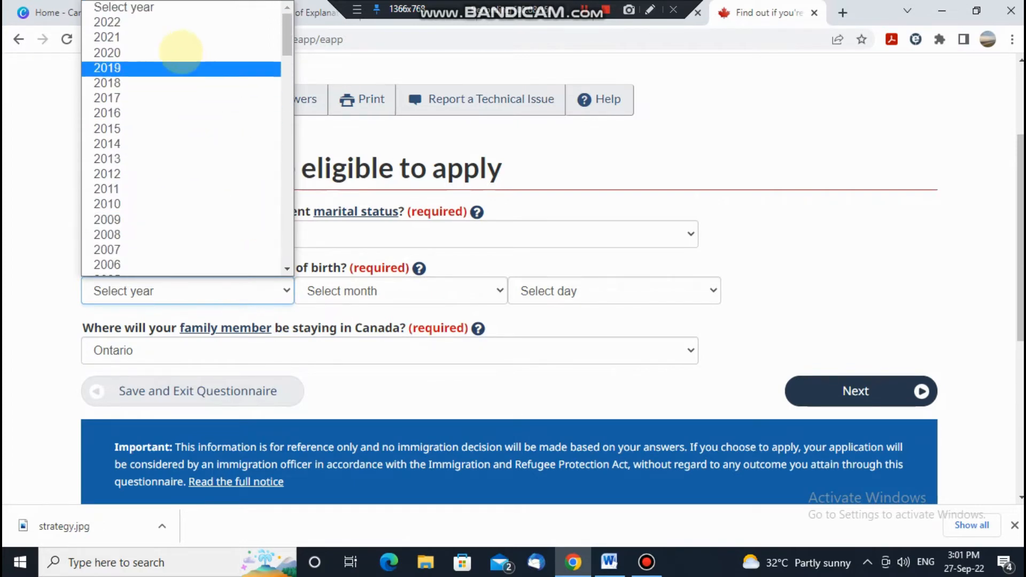
{"action": "left_click", "coordinate": [179, 53]}
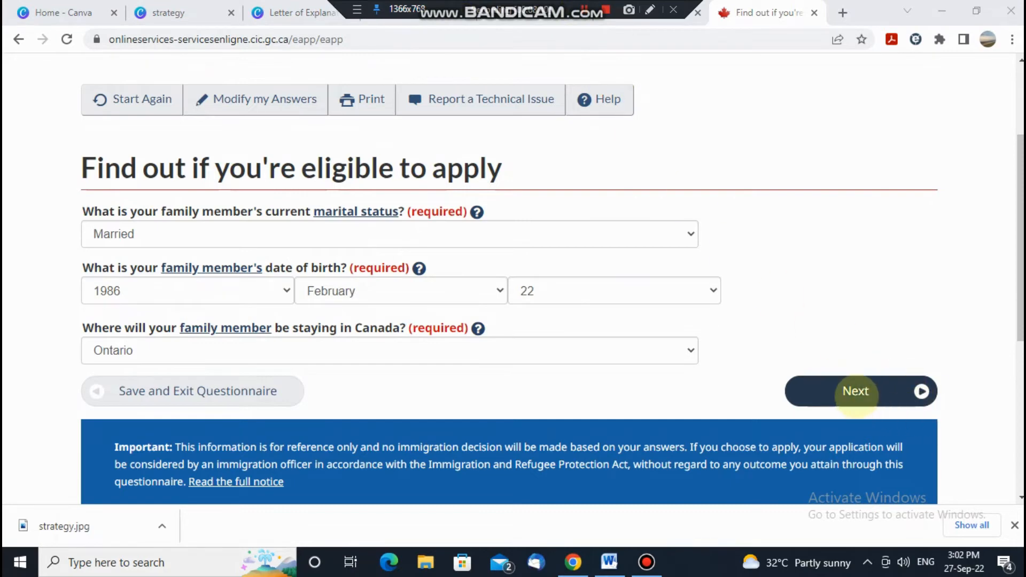
{"action": "left_click", "coordinate": [852, 392]}
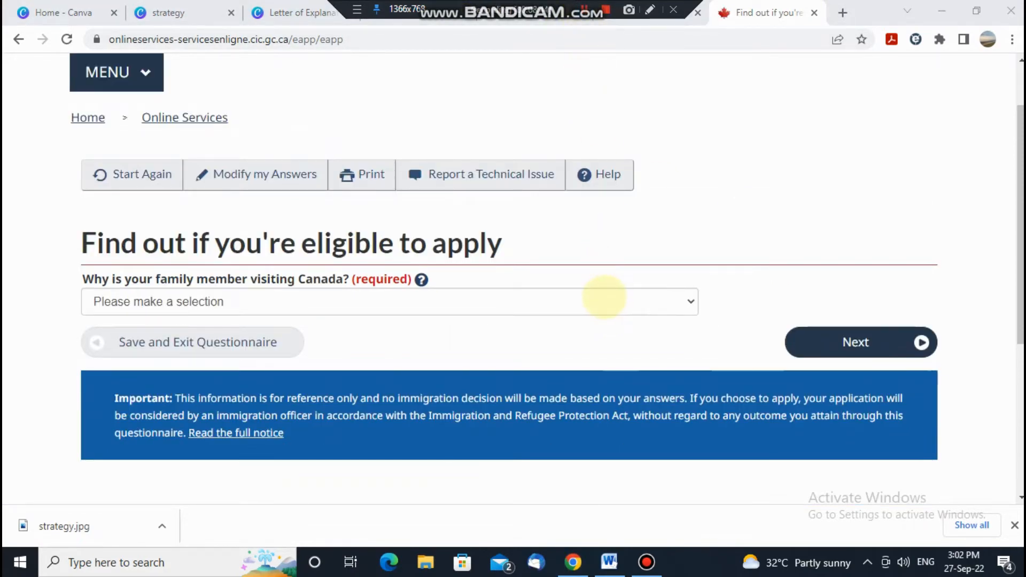
{"action": "left_click", "coordinate": [469, 302]}
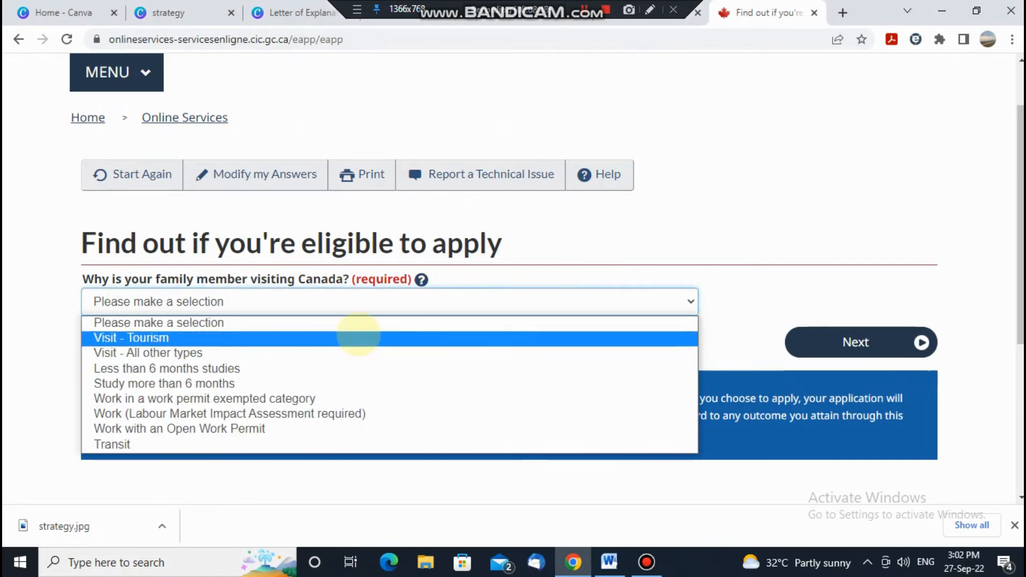
Step: Choose Visit - Tourism as the visit reason and answer No to the Supervisa question
{"action": "left_click", "coordinate": [358, 337]}
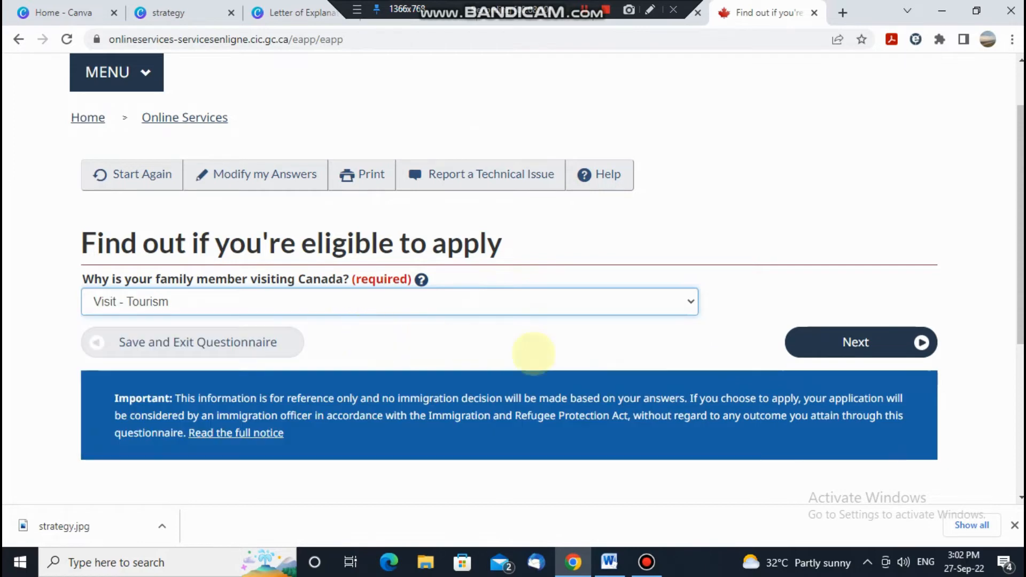
{"action": "left_click", "coordinate": [796, 342]}
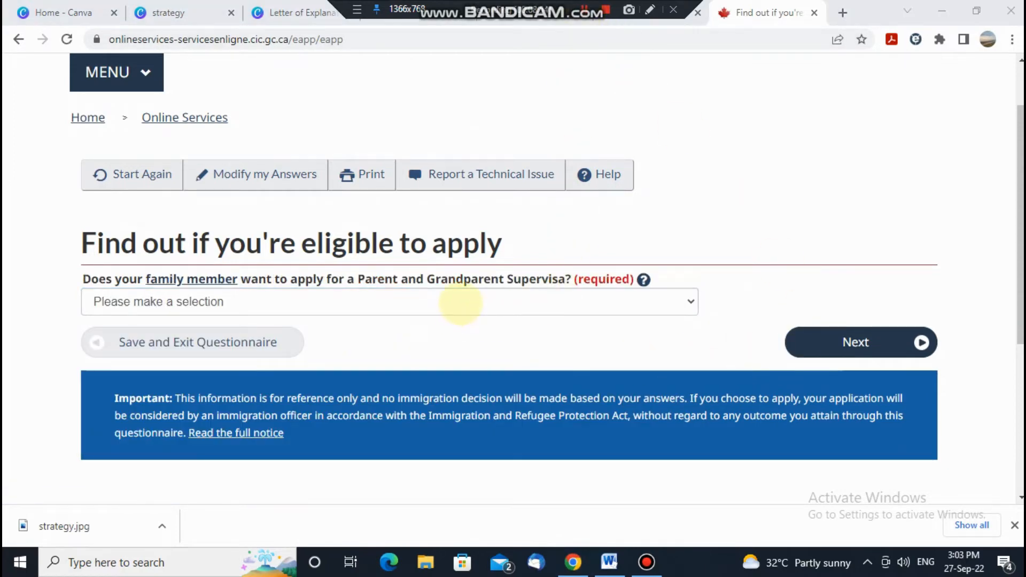
{"action": "left_click", "coordinate": [338, 309]}
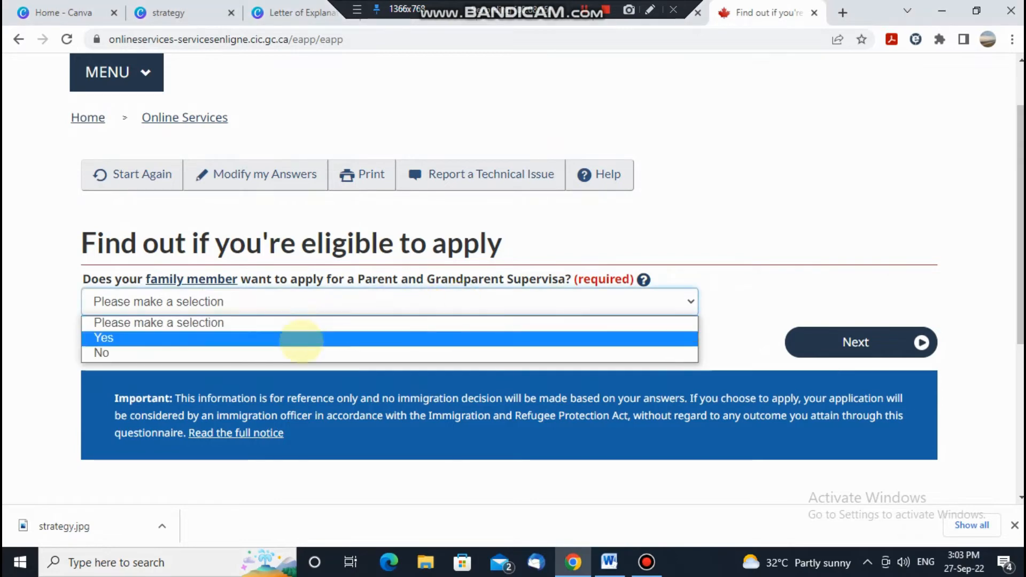
{"action": "left_click", "coordinate": [299, 353]}
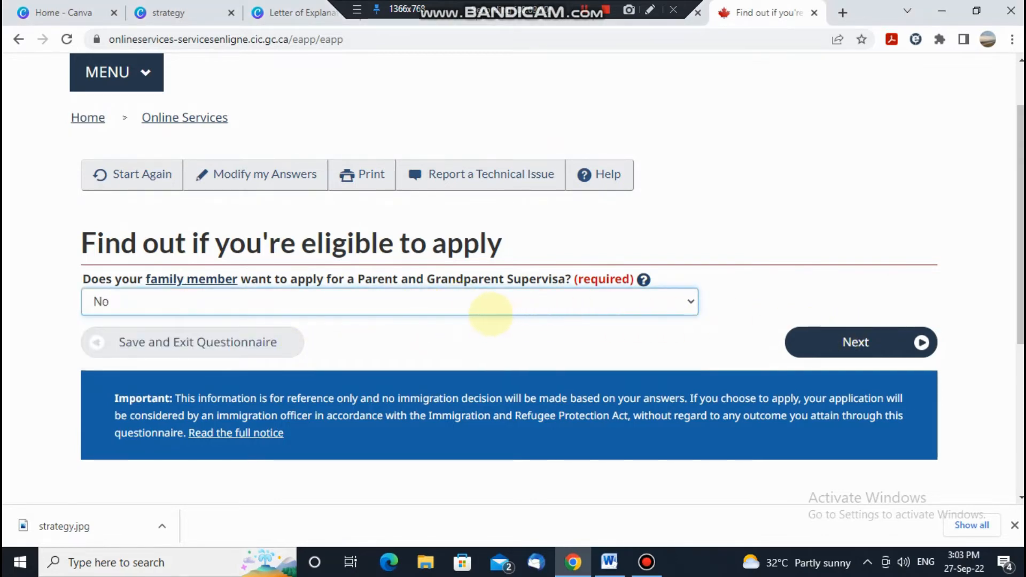
{"action": "left_click", "coordinate": [839, 341]}
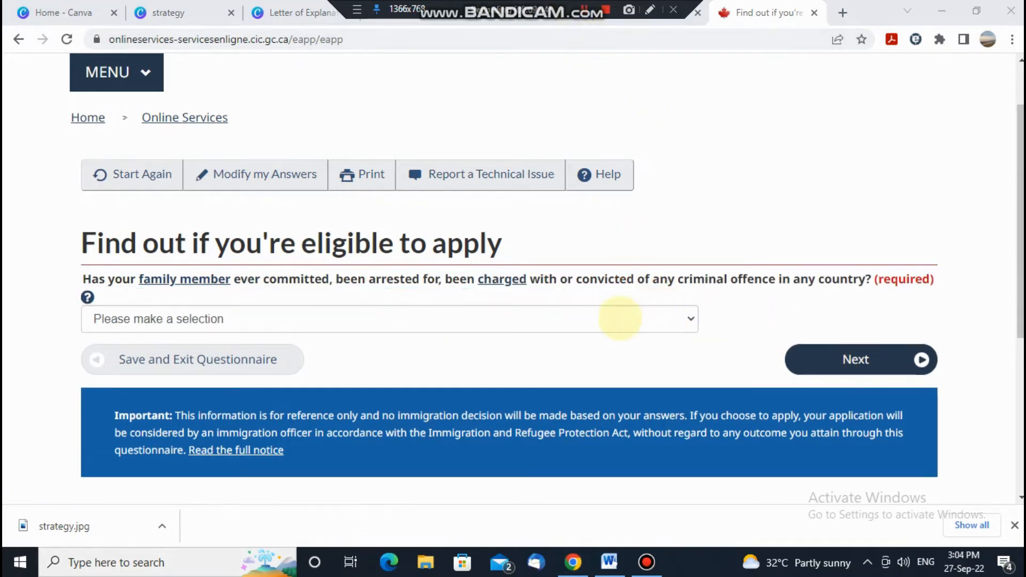
Step: Answer No to the family member's criminal offence, medical exam and biometrics questions
{"action": "left_click", "coordinate": [620, 319]}
{"action": "left_click", "coordinate": [375, 365]}
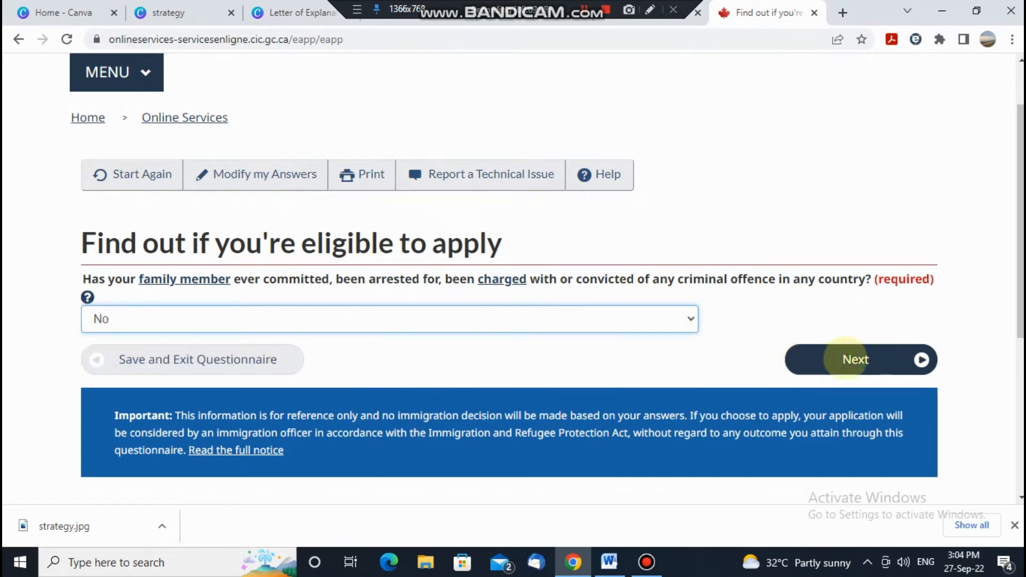
{"action": "left_click", "coordinate": [844, 358]}
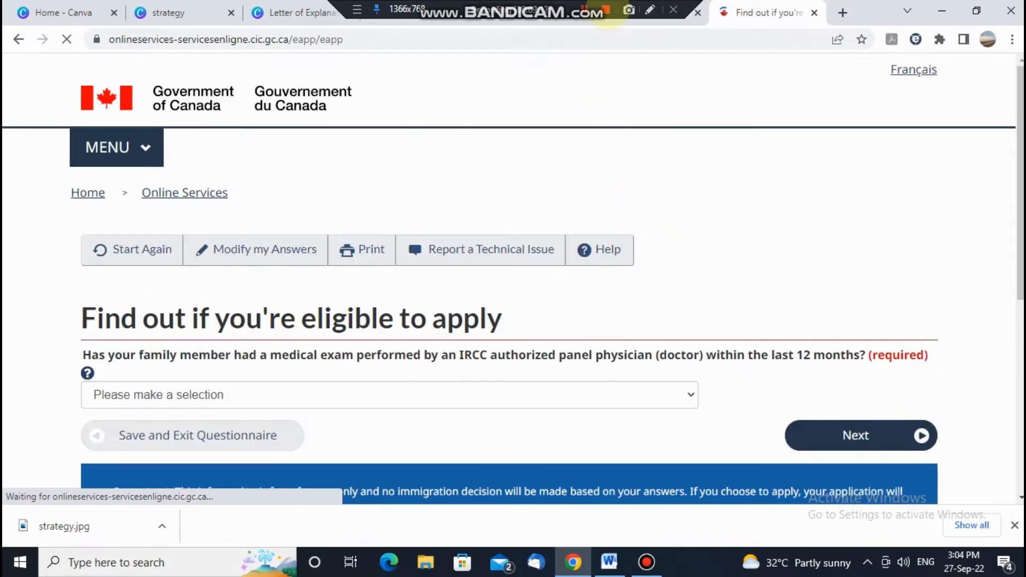
{"action": "scroll", "coordinate": [630, 356], "scroll_direction": "down", "scroll_amount": 1}
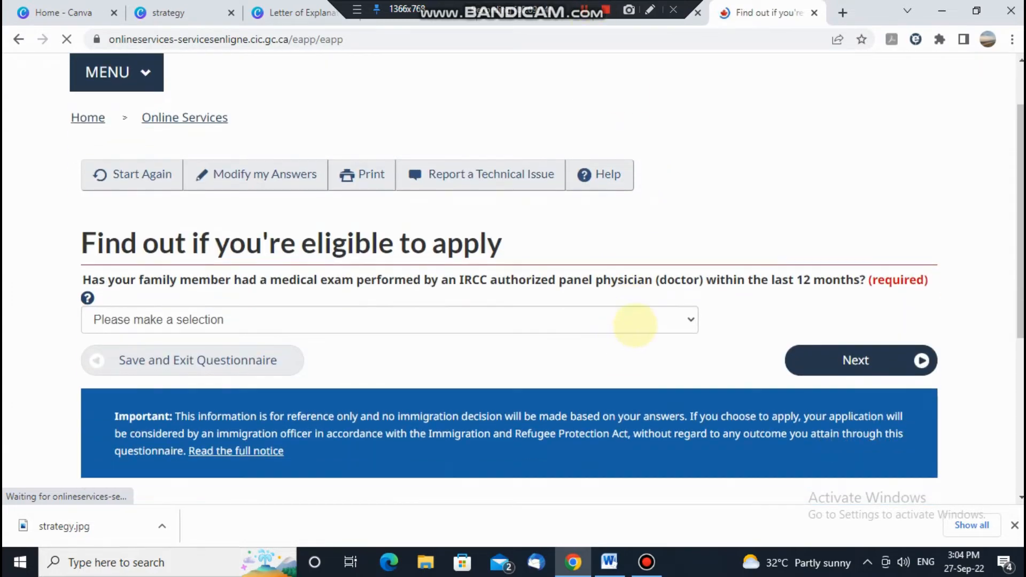
{"action": "left_click", "coordinate": [639, 323]}
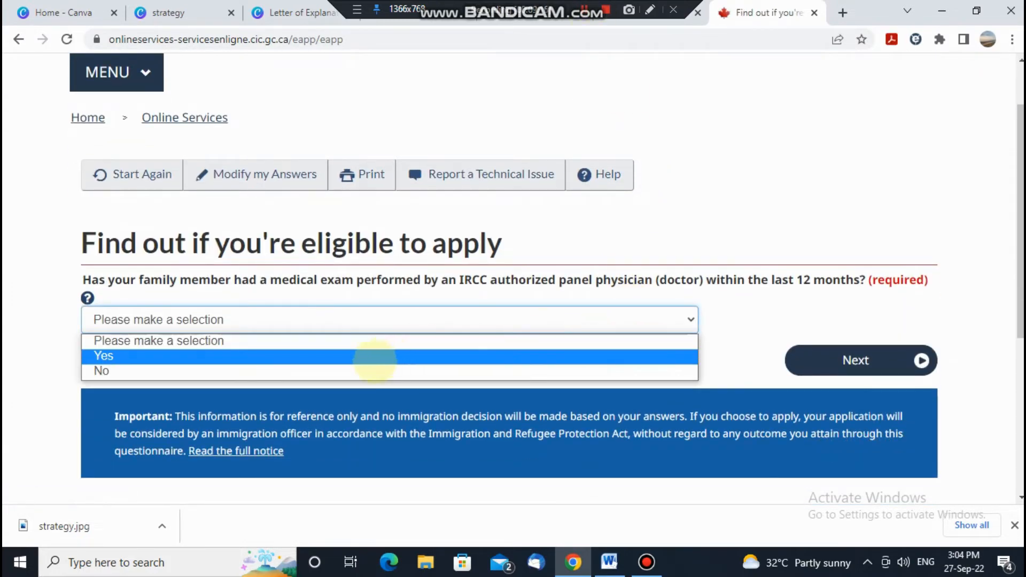
{"action": "left_click", "coordinate": [367, 370]}
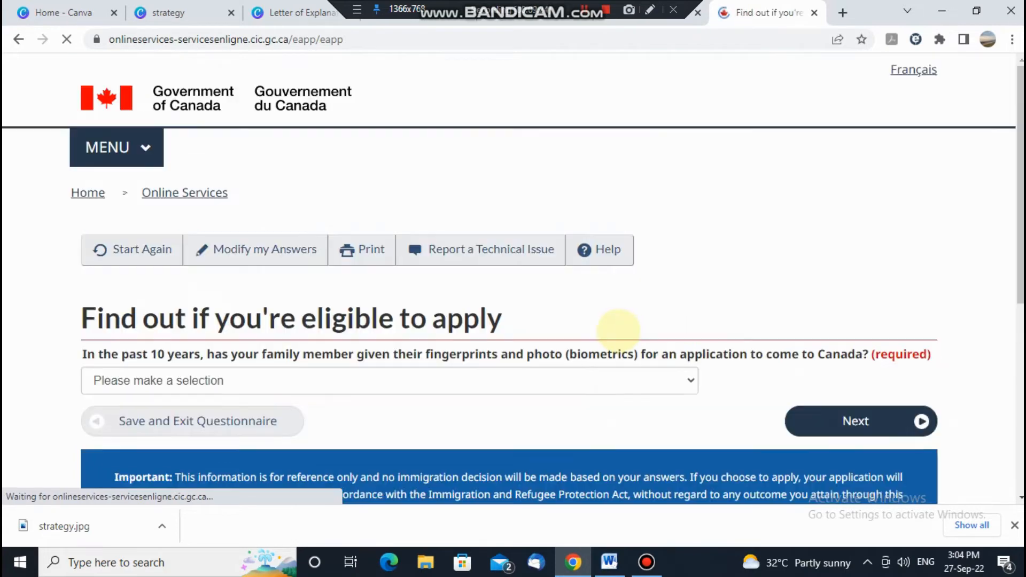
{"action": "scroll", "coordinate": [620, 329], "scroll_direction": "down", "scroll_amount": 1}
{"action": "left_click", "coordinate": [585, 305]}
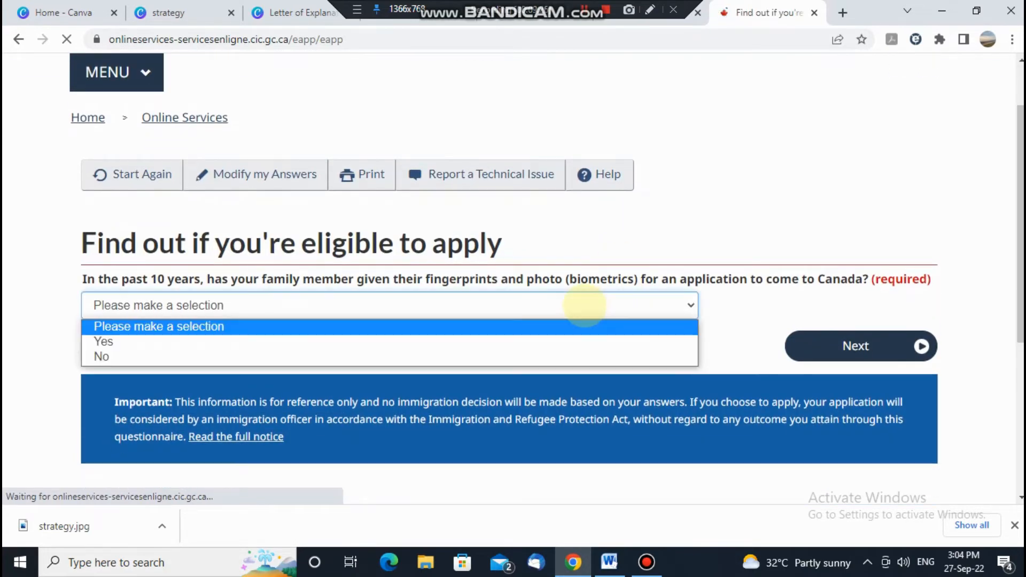
{"action": "left_click", "coordinate": [431, 355]}
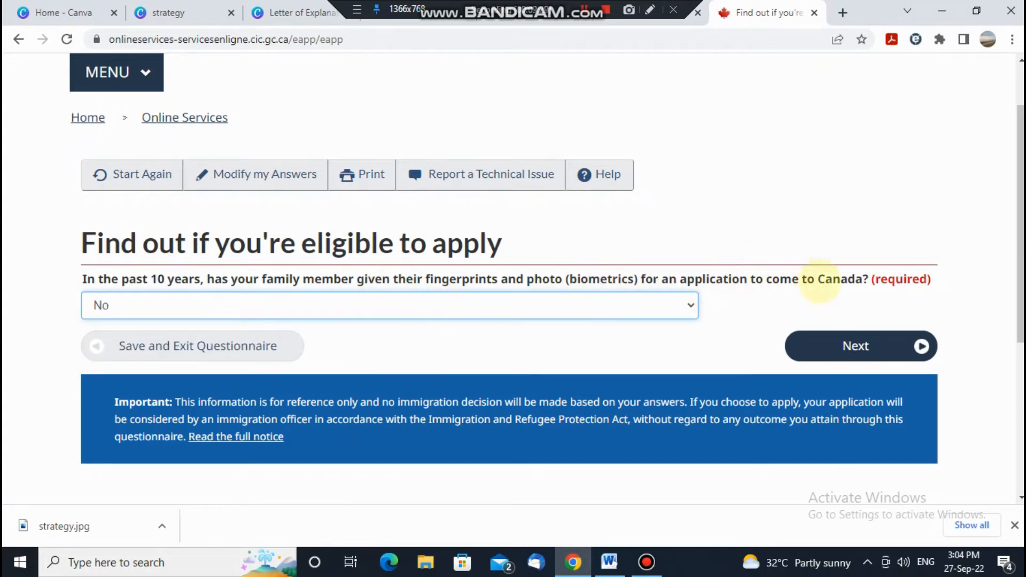
{"action": "left_click", "coordinate": [852, 347]}
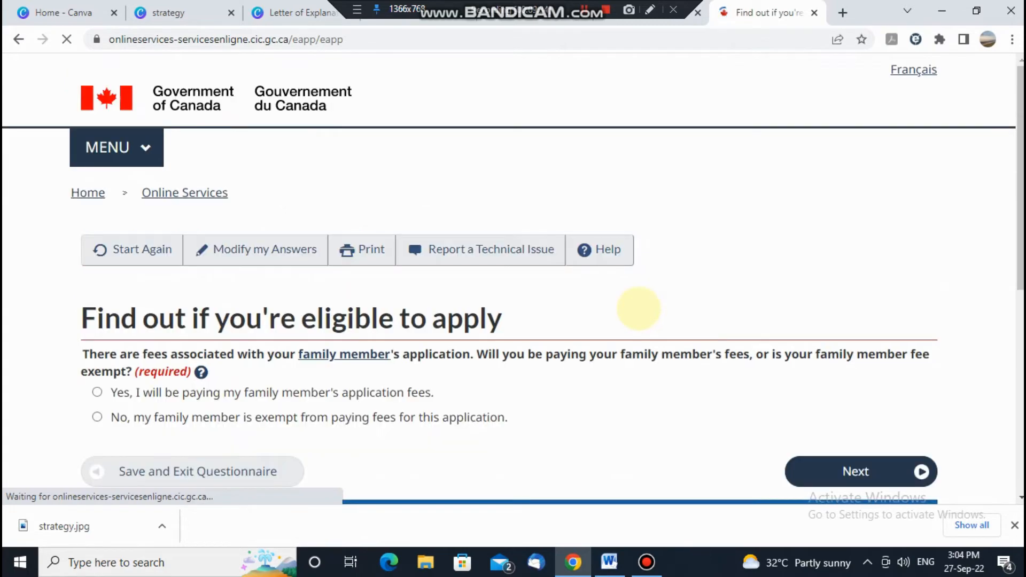
Step: Confirm you will be paying the family member's application fees
{"action": "left_click", "coordinate": [586, 10]}
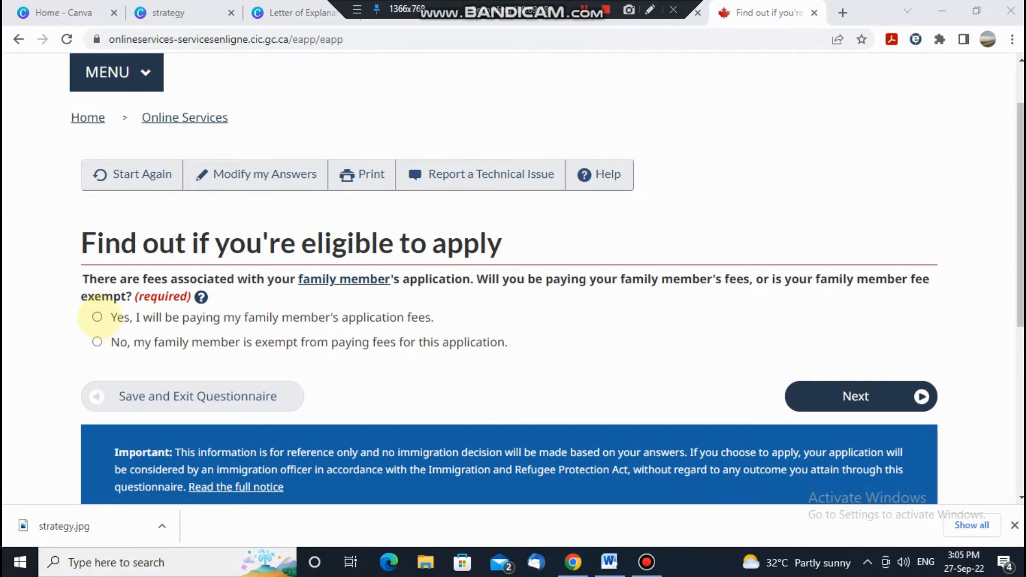
{"action": "left_click", "coordinate": [97, 317]}
{"action": "left_click", "coordinate": [842, 396]}
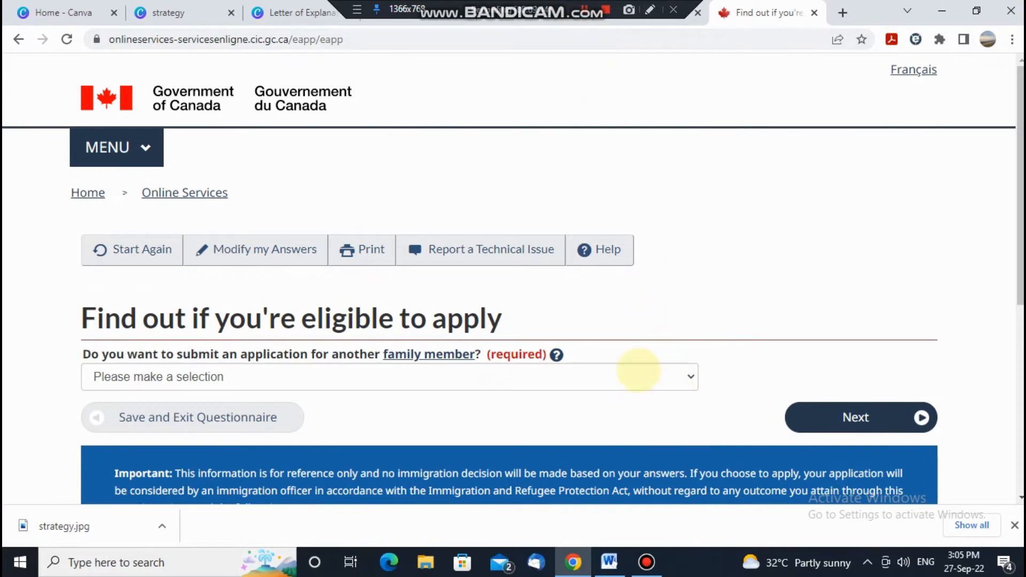
Step: Answer No to applying for another family member
{"action": "left_click", "coordinate": [638, 373]}
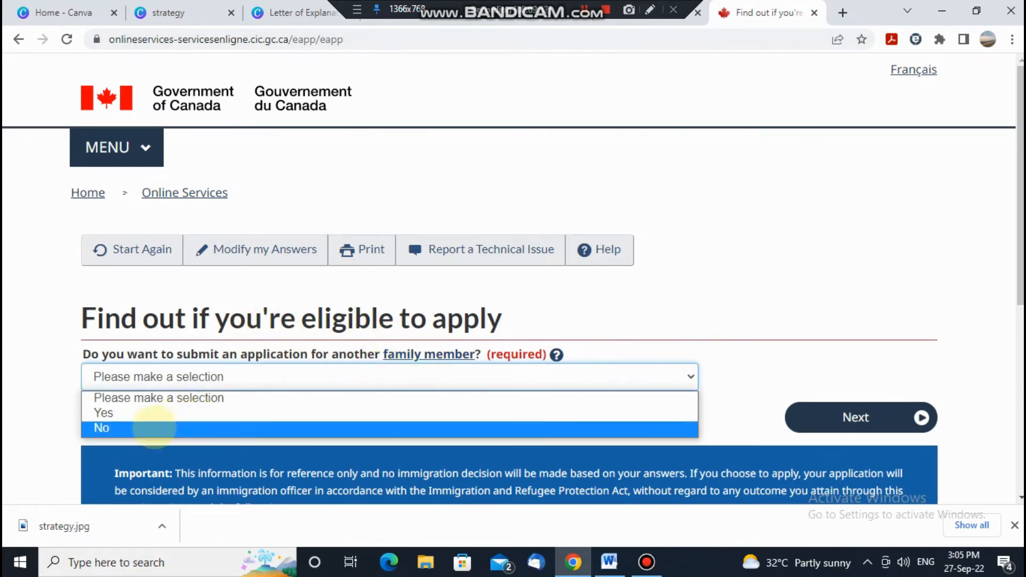
{"action": "left_click", "coordinate": [152, 427]}
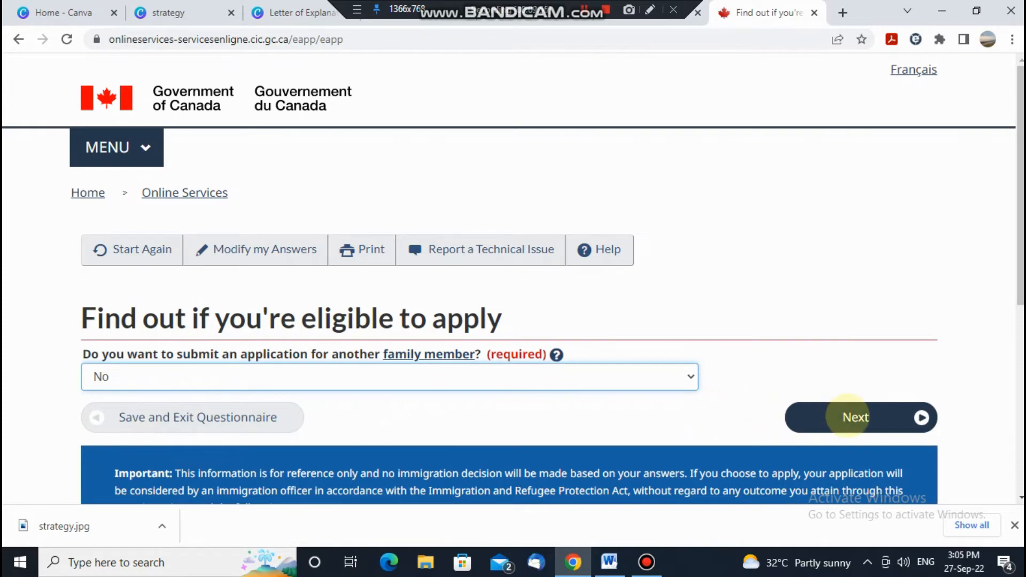
{"action": "left_click", "coordinate": [850, 416]}
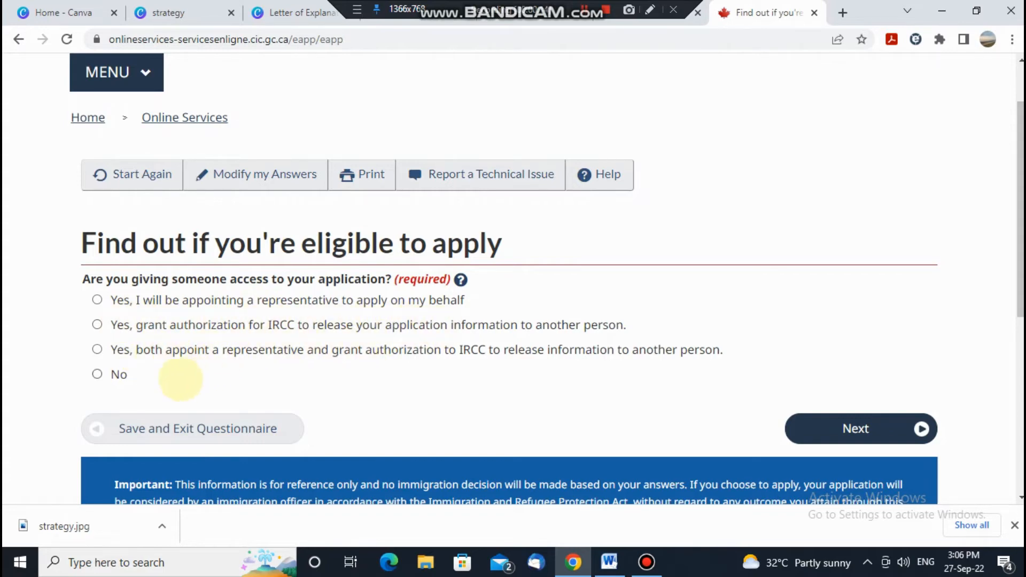
Step: Answer No to giving anyone access to the application
{"action": "left_click", "coordinate": [97, 375]}
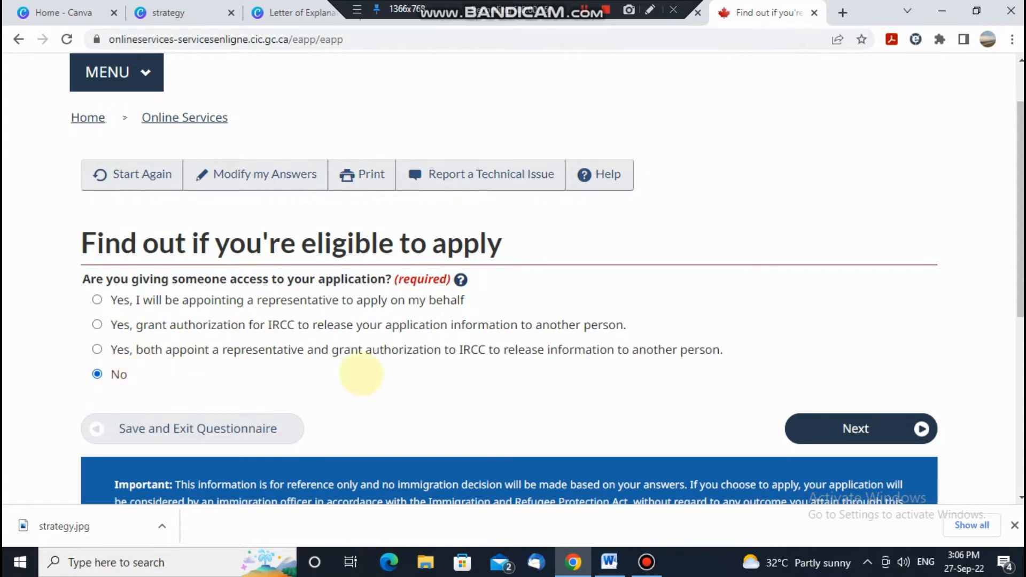
{"action": "left_click", "coordinate": [807, 425]}
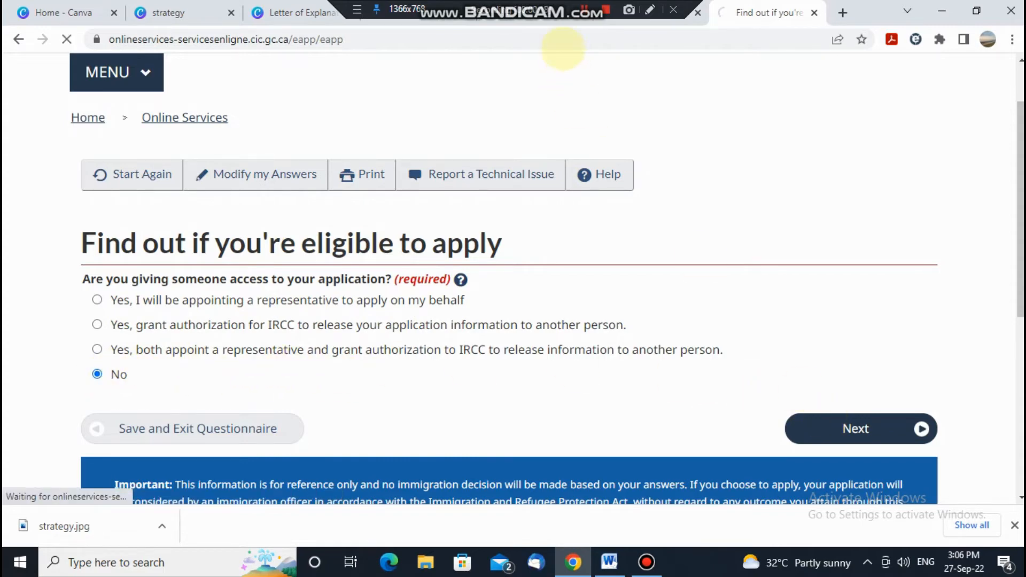
{"action": "left_click", "coordinate": [685, 303]}
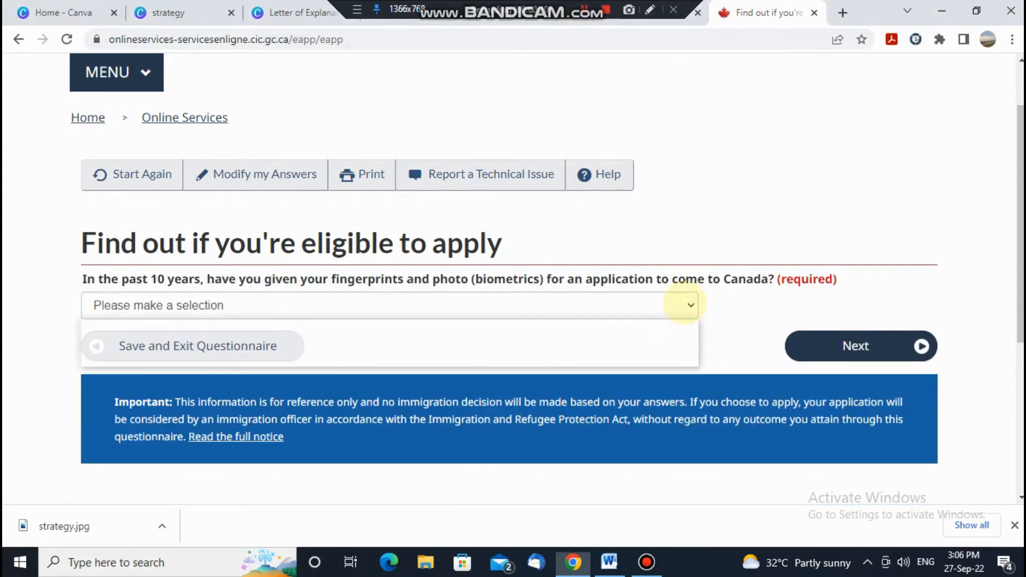
Step: Answer No to previous biometrics and choose to pay your own application fees
{"action": "left_click", "coordinate": [340, 356]}
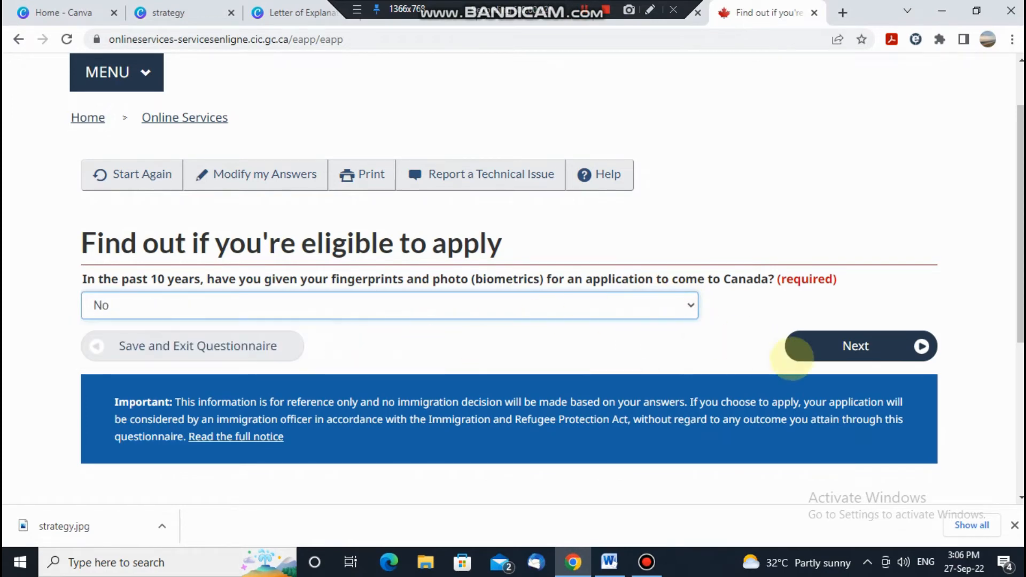
{"action": "left_click", "coordinate": [818, 346]}
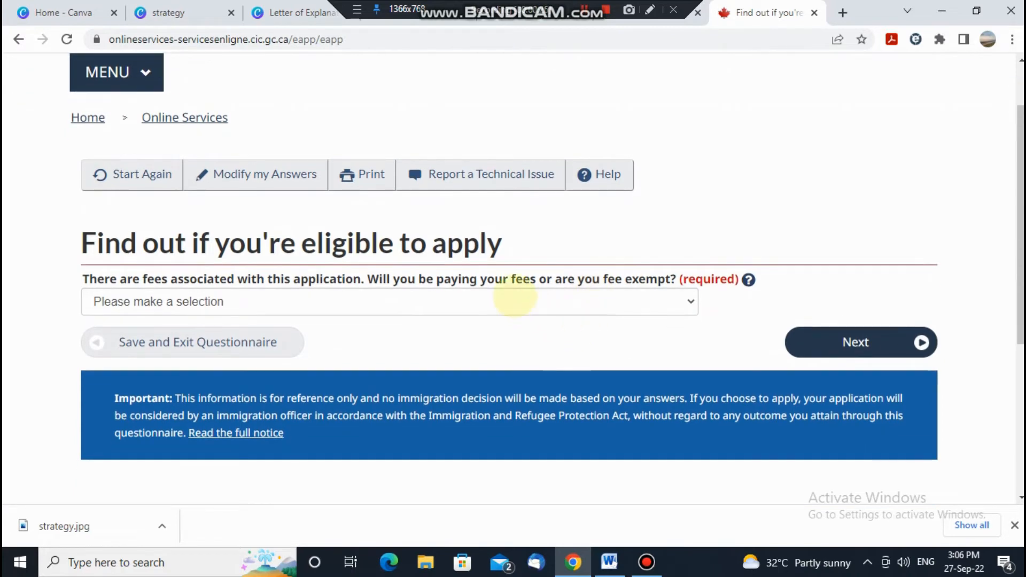
{"action": "left_click", "coordinate": [553, 300]}
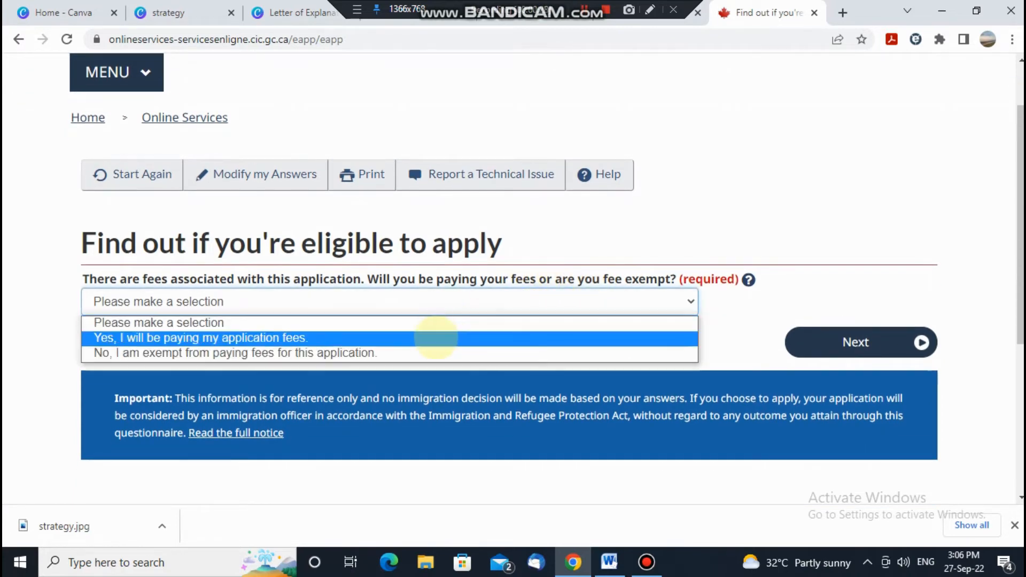
{"action": "left_click", "coordinate": [435, 337]}
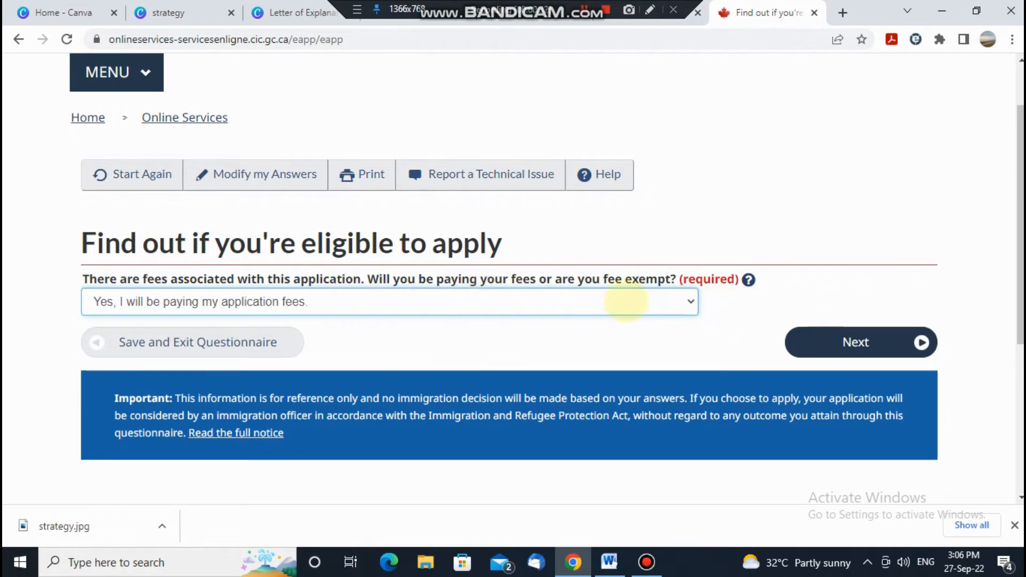
{"action": "left_click", "coordinate": [850, 342]}
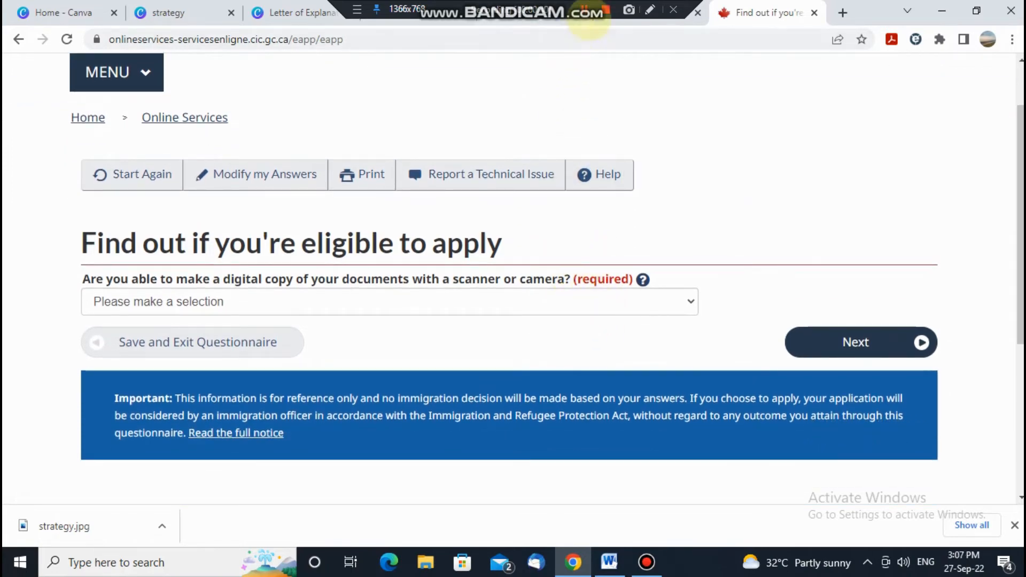
Step: Answer Yes to scanning documents and to paying fees online, reaching Review your answers
{"action": "left_click", "coordinate": [585, 9]}
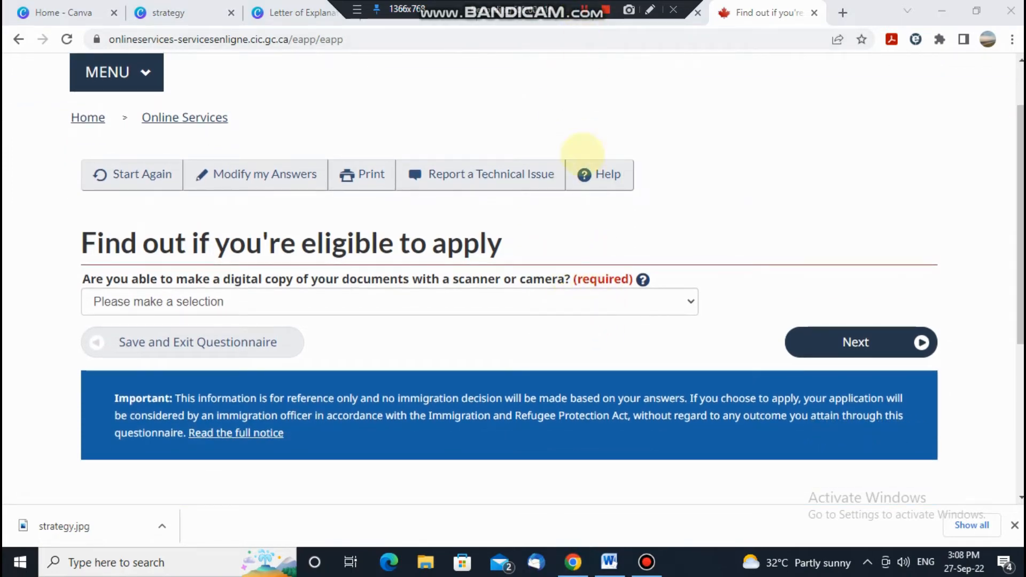
{"action": "left_click", "coordinate": [633, 303]}
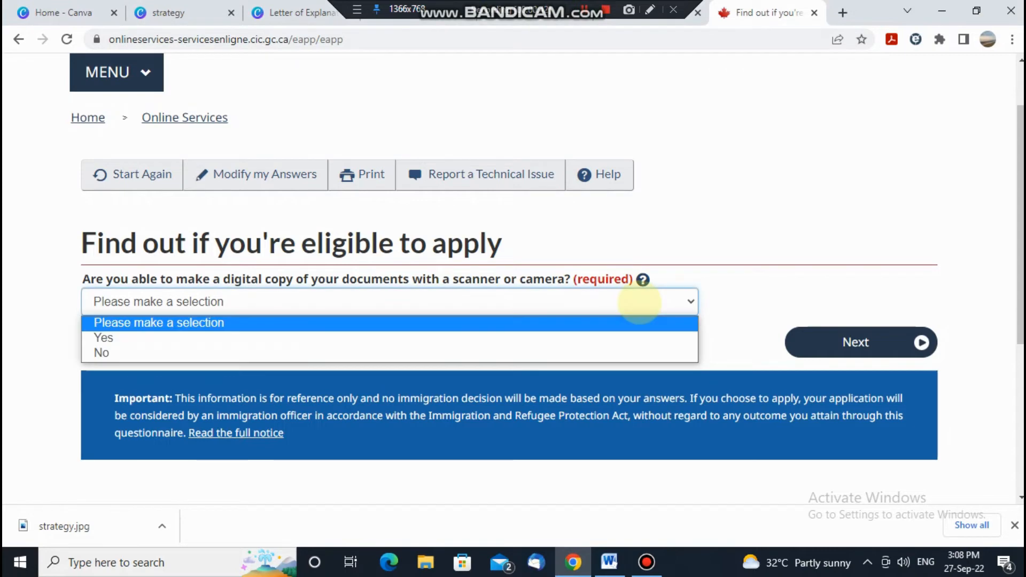
{"action": "left_click", "coordinate": [382, 339]}
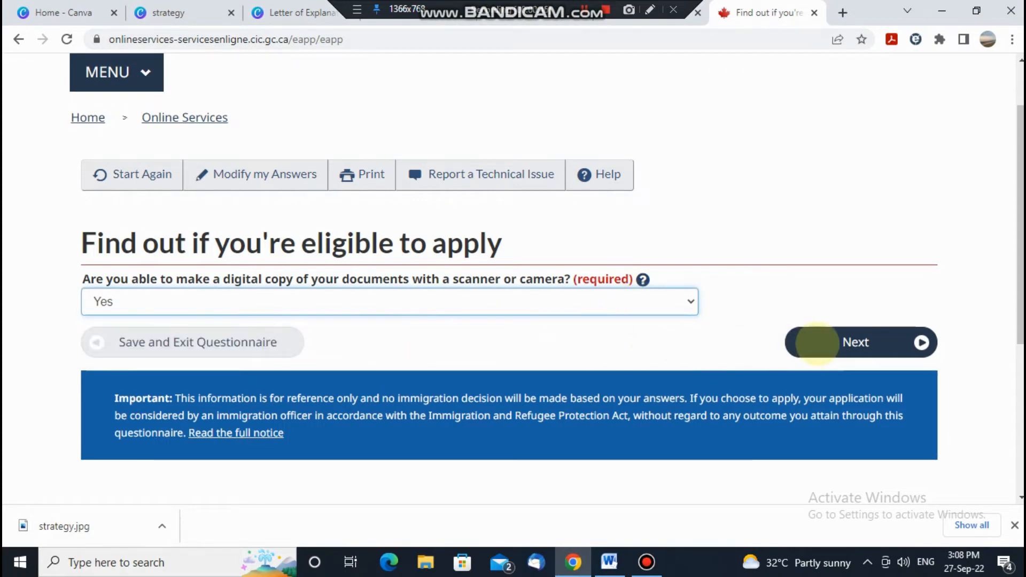
{"action": "left_click", "coordinate": [813, 341]}
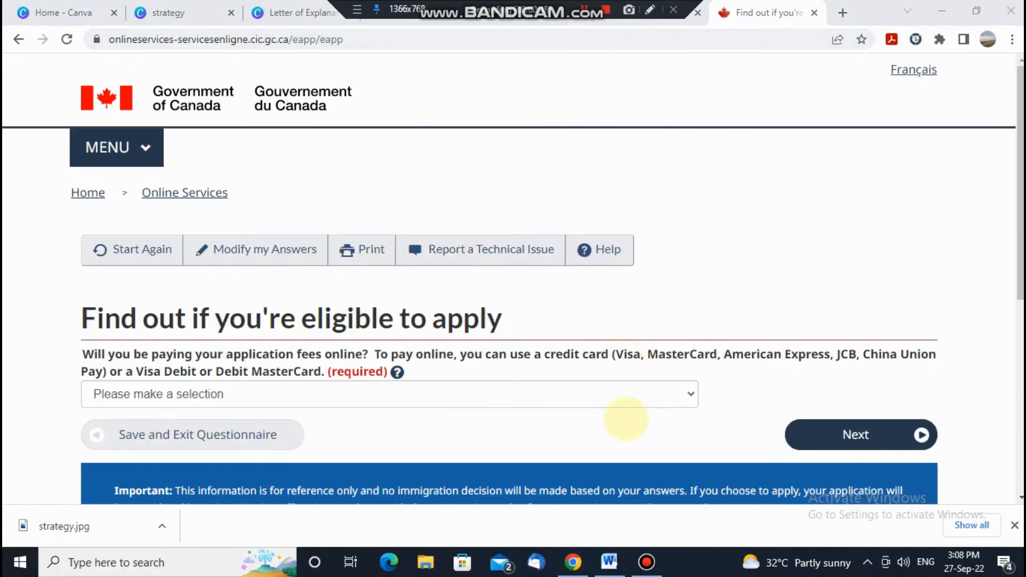
{"action": "left_click", "coordinate": [608, 398]}
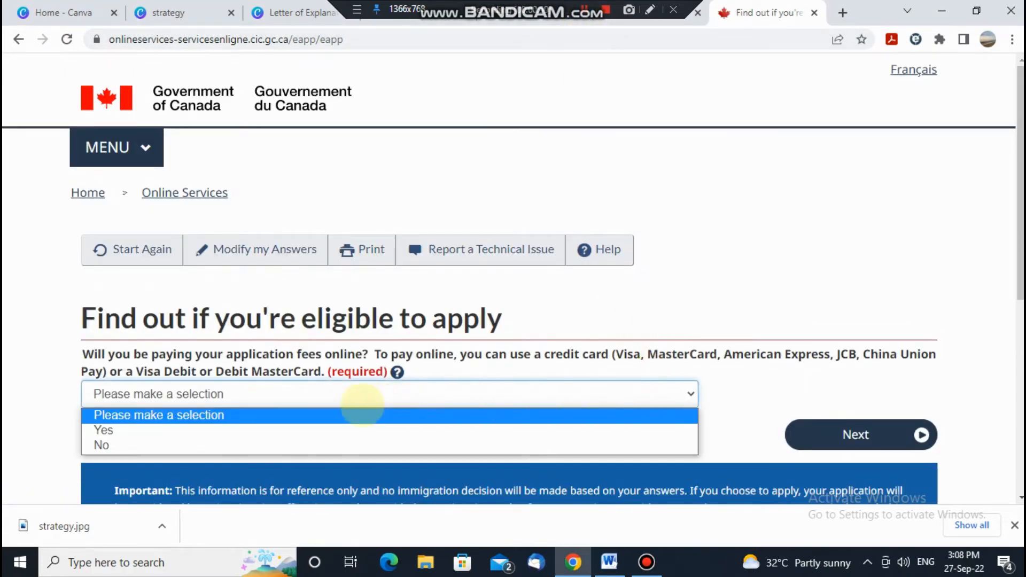
{"action": "left_click", "coordinate": [328, 429]}
{"action": "left_click", "coordinate": [831, 435]}
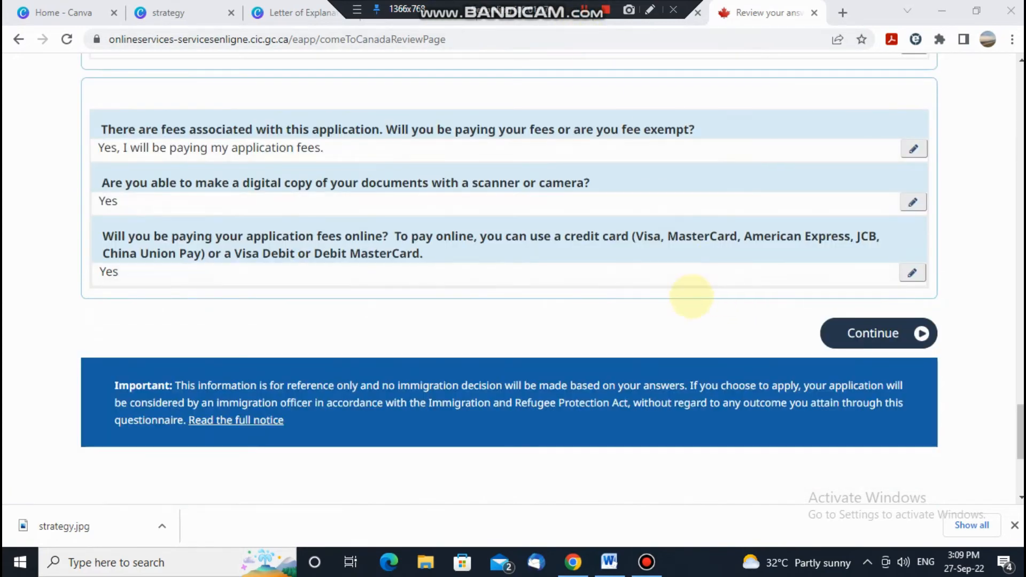
Step: Accept the reviewed answers, read submission Steps 1–4, and continue to the documents-to-submit checklist
{"action": "scroll", "coordinate": [691, 295], "scroll_direction": "down", "scroll_amount": 1}
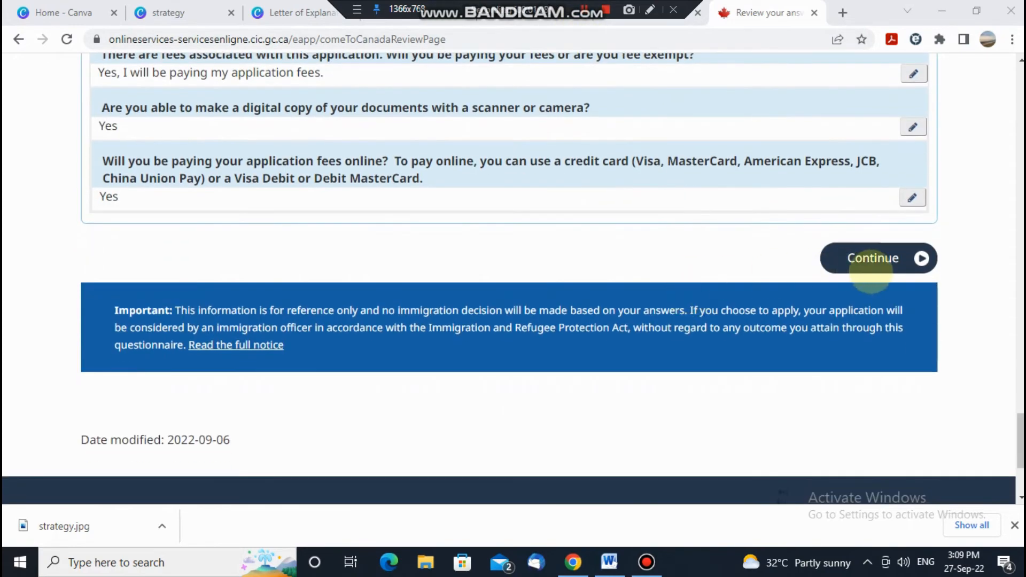
{"action": "left_click", "coordinate": [871, 258]}
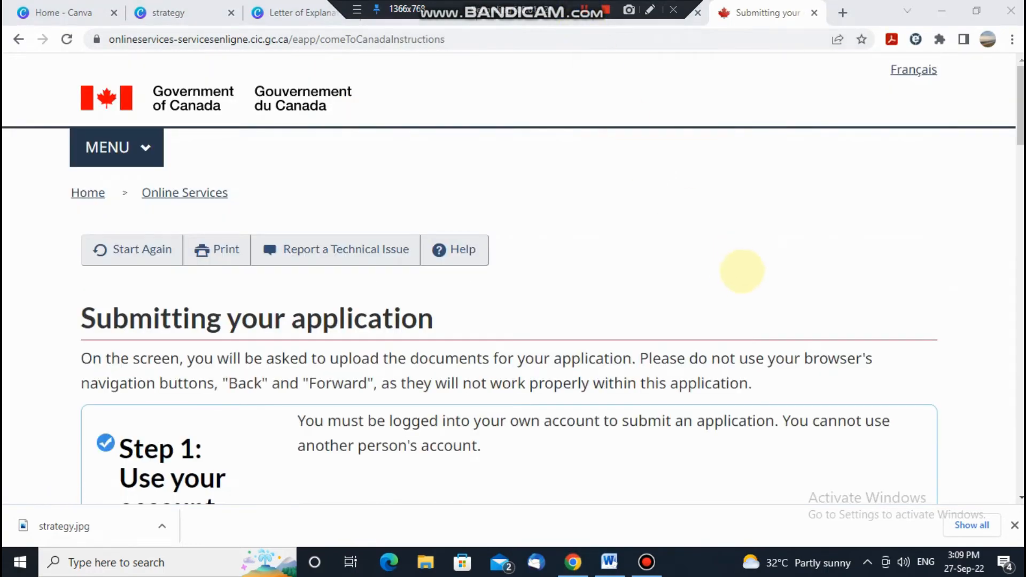
{"action": "scroll", "coordinate": [717, 263], "scroll_direction": "down", "scroll_amount": 20}
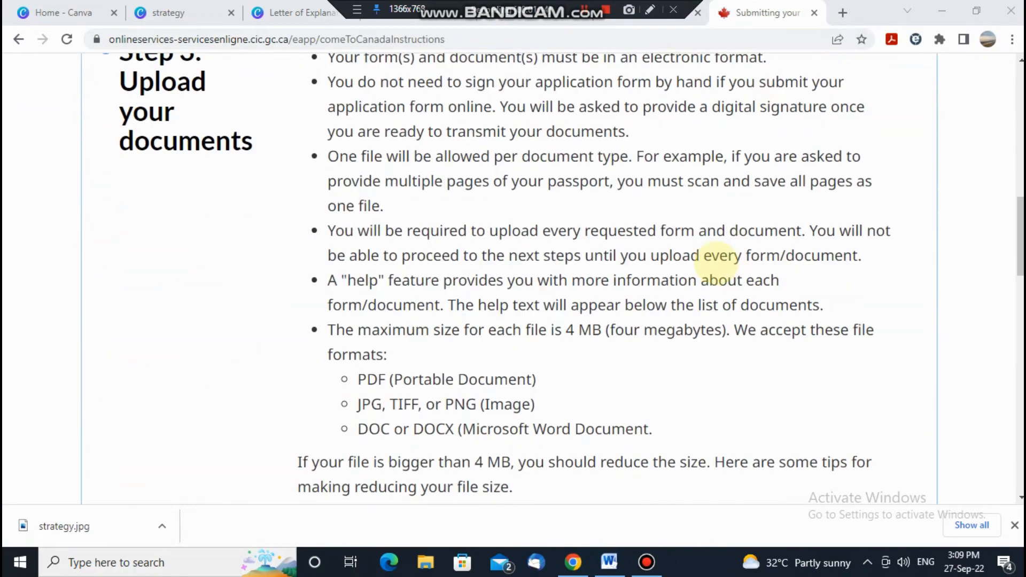
{"action": "scroll", "coordinate": [717, 263], "scroll_direction": "down", "scroll_amount": 4}
{"action": "scroll", "coordinate": [716, 263], "scroll_direction": "up", "scroll_amount": 15}
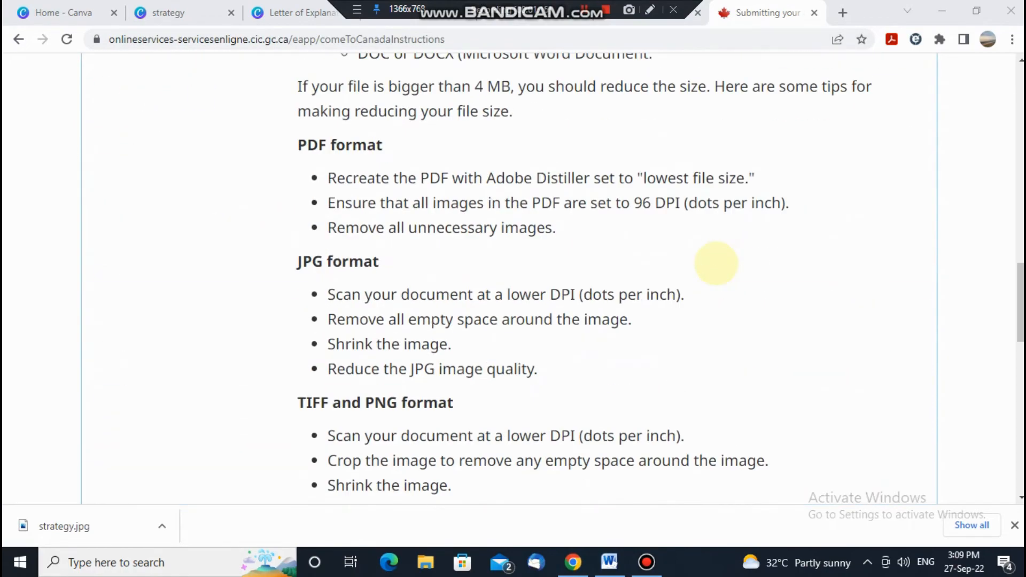
{"action": "scroll", "coordinate": [716, 263], "scroll_direction": "down", "scroll_amount": 4}
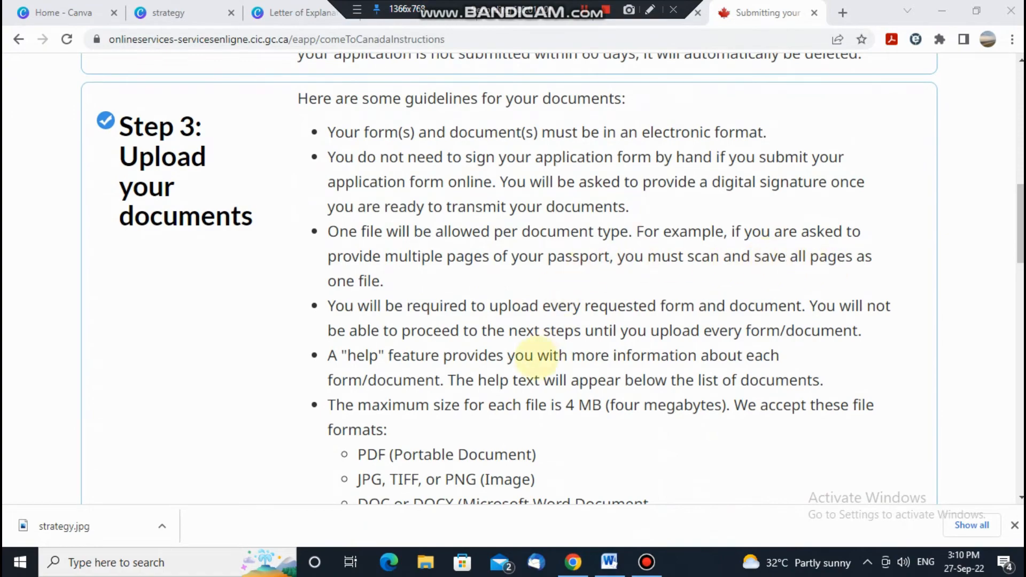
{"action": "scroll", "coordinate": [527, 367], "scroll_direction": "down", "scroll_amount": 1}
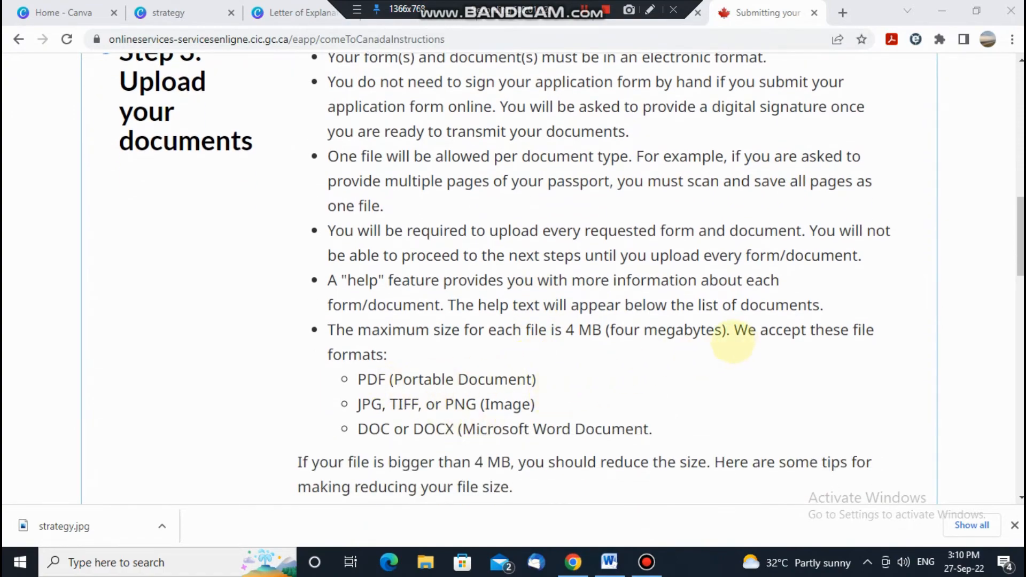
{"action": "scroll", "coordinate": [732, 343], "scroll_direction": "up", "scroll_amount": 6}
{"action": "scroll", "coordinate": [663, 334], "scroll_direction": "up", "scroll_amount": 1}
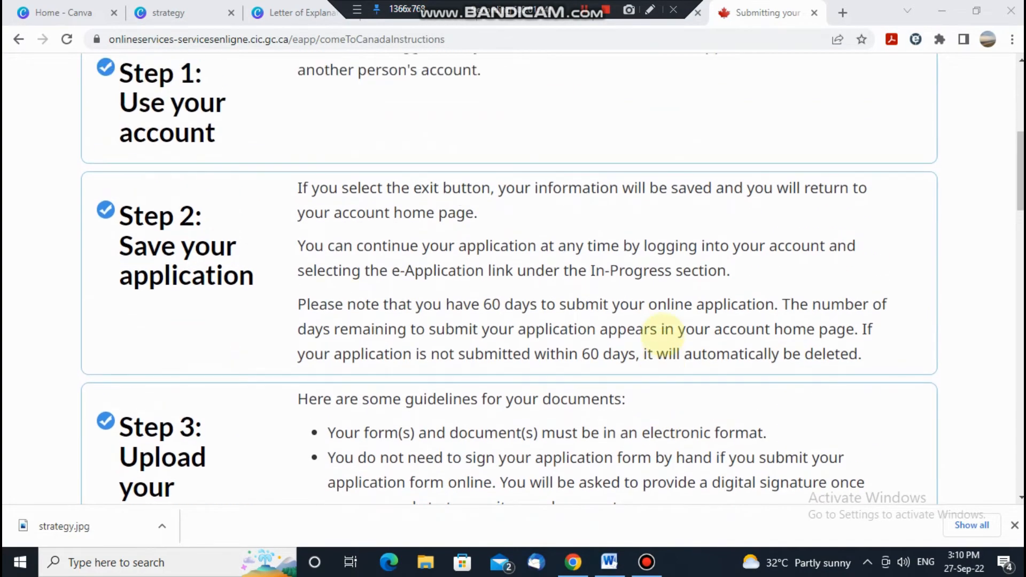
{"action": "scroll", "coordinate": [662, 332], "scroll_direction": "down", "scroll_amount": 15}
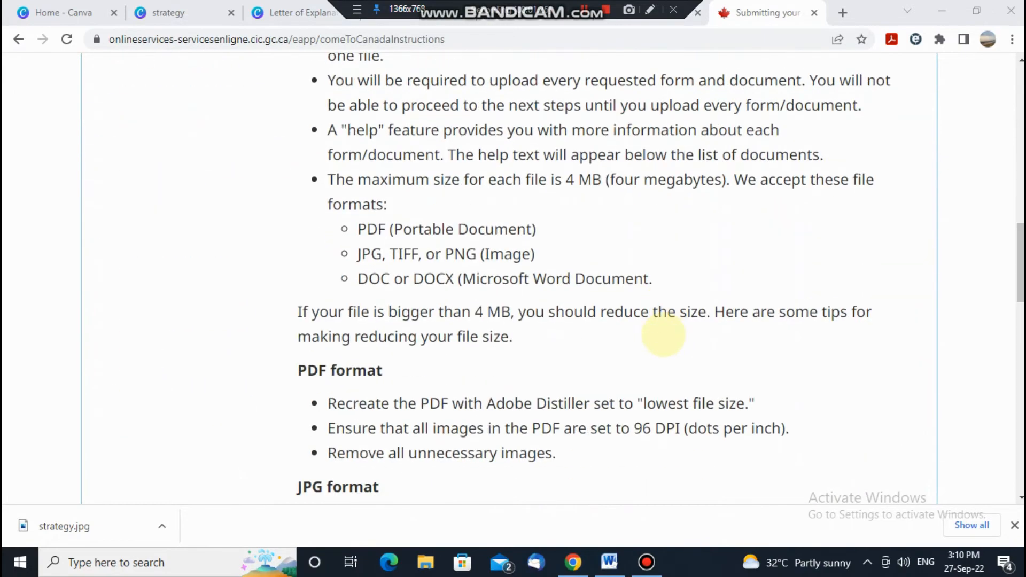
{"action": "scroll", "coordinate": [663, 335], "scroll_direction": "down", "scroll_amount": 6}
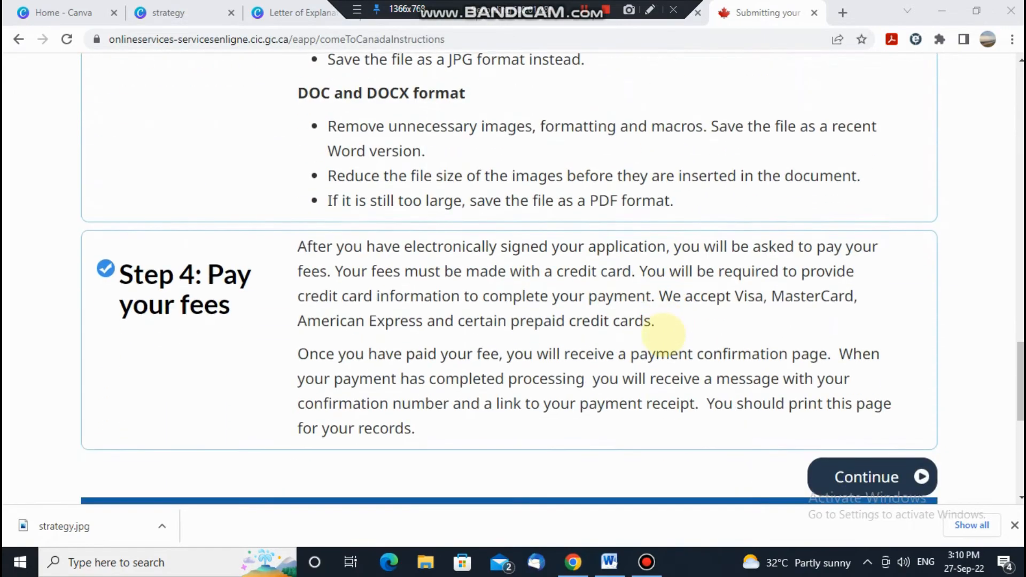
{"action": "left_click", "coordinate": [834, 396]}
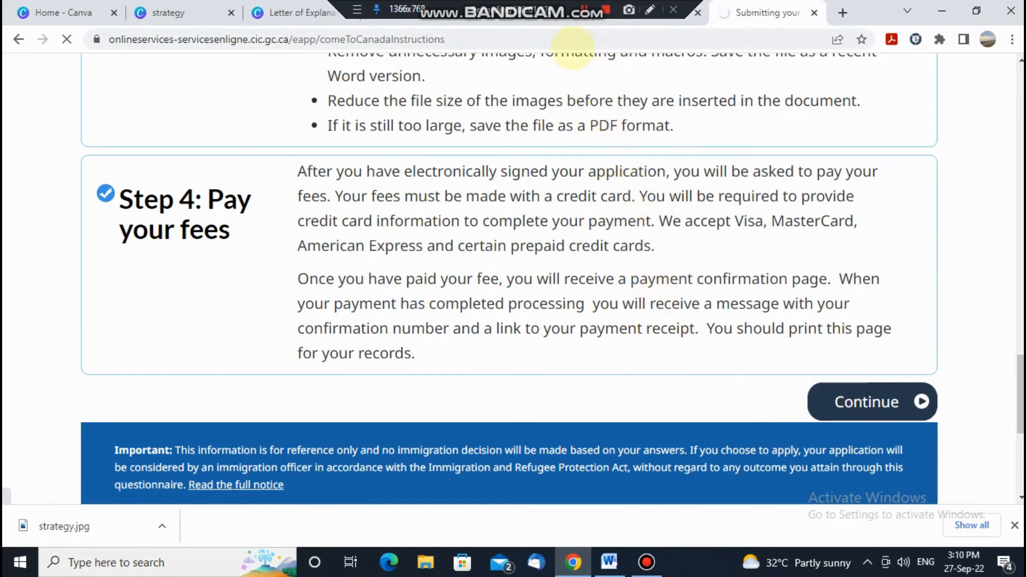
{"action": "scroll", "coordinate": [689, 224], "scroll_direction": "down", "scroll_amount": 4}
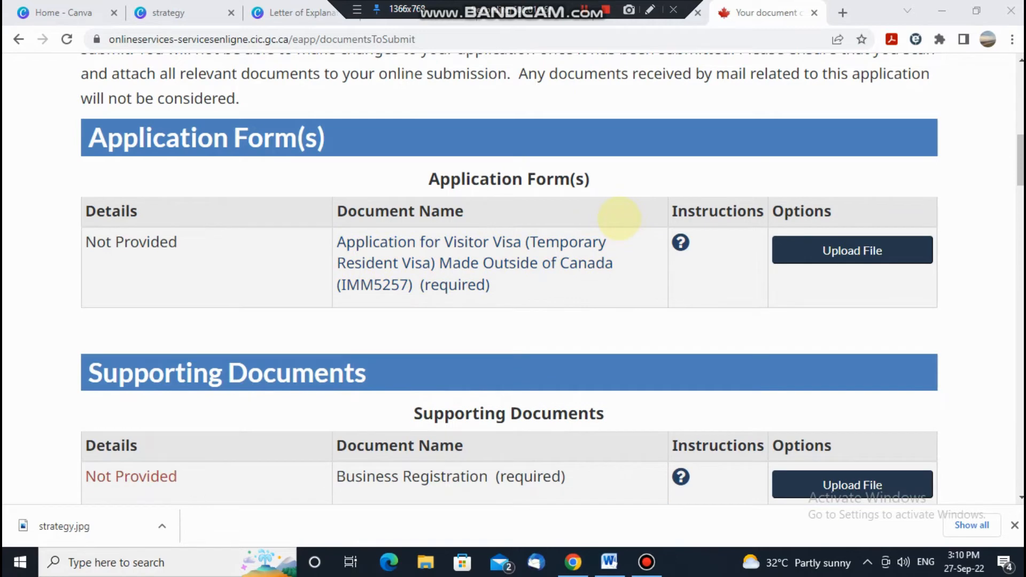
{"action": "scroll", "coordinate": [620, 227], "scroll_direction": "down", "scroll_amount": 2}
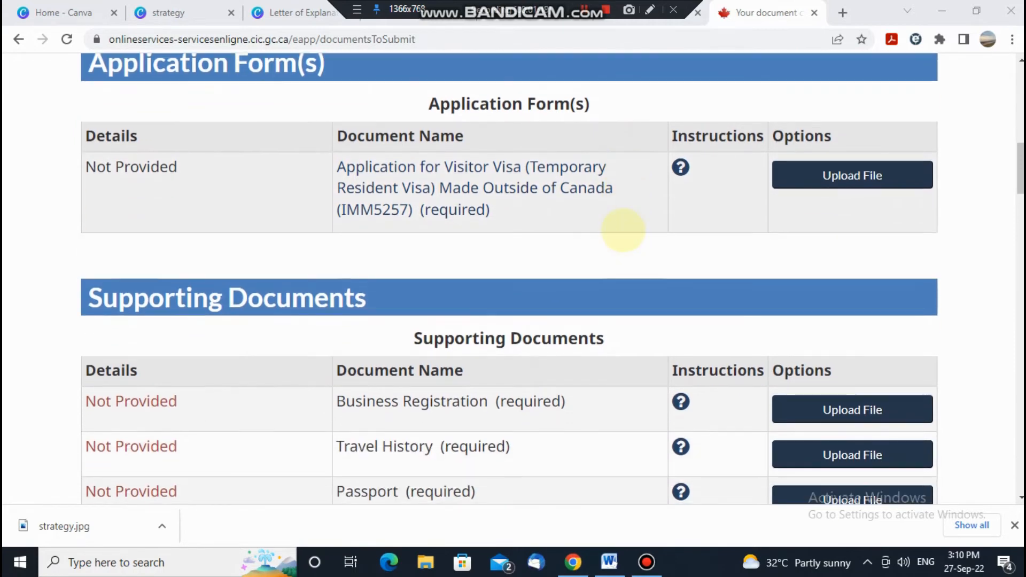
{"action": "scroll", "coordinate": [622, 230], "scroll_direction": "down", "scroll_amount": 3}
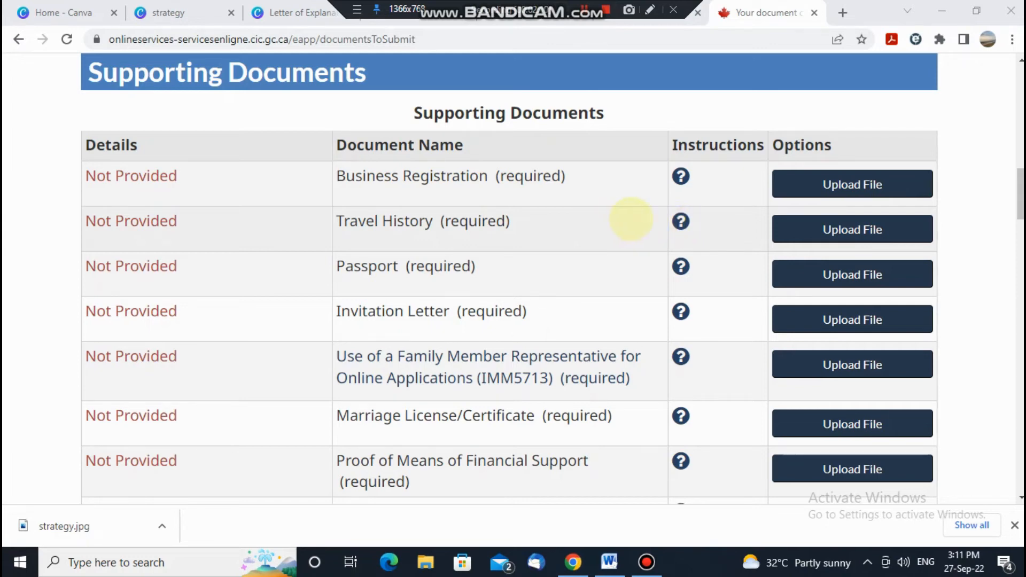
{"action": "left_click", "coordinate": [680, 220]}
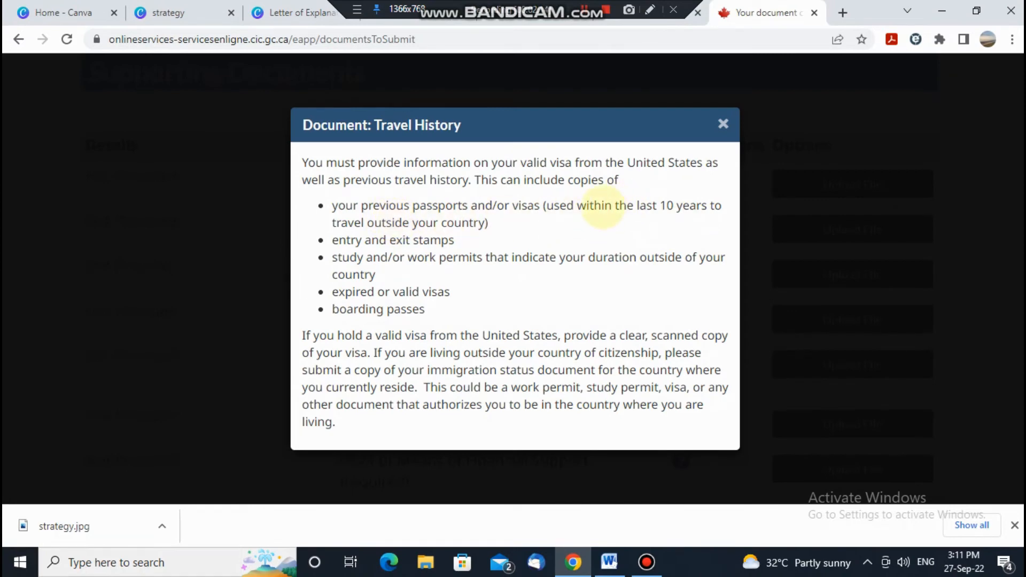
{"action": "left_click_drag", "start_coordinate": [560, 206], "coordinate": [707, 206]}
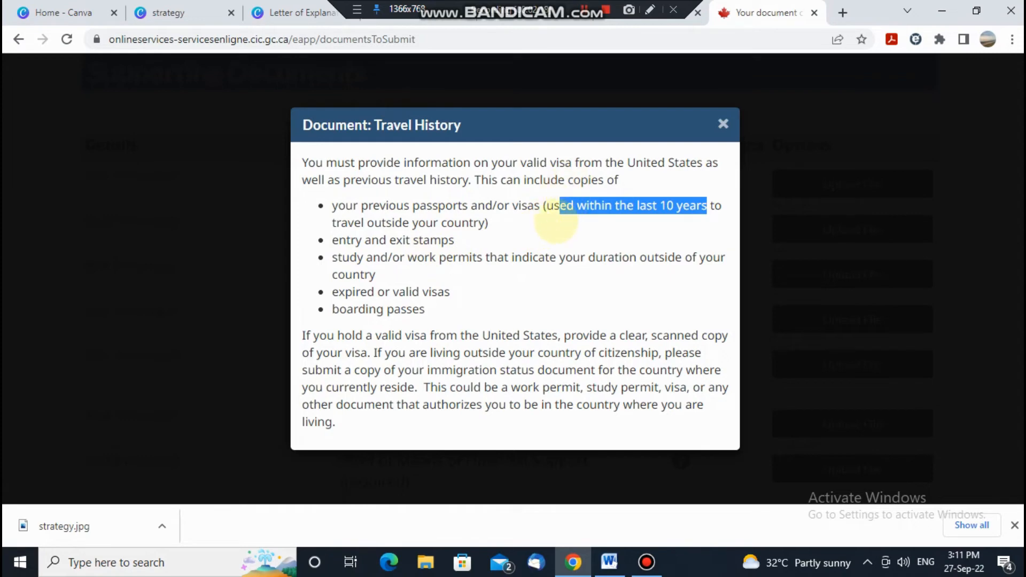
{"action": "left_click", "coordinate": [723, 124]}
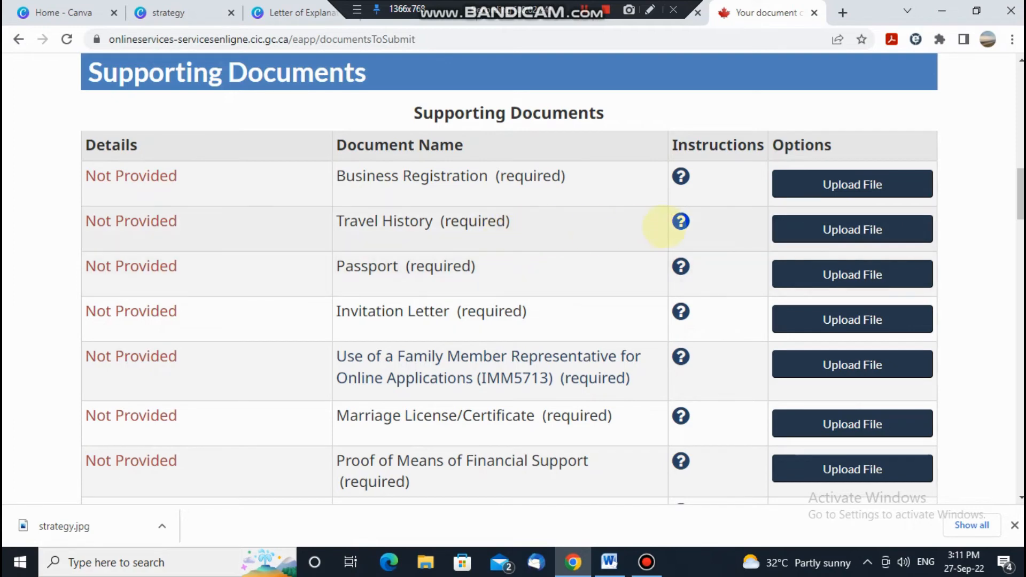
{"action": "left_click", "coordinate": [682, 221]}
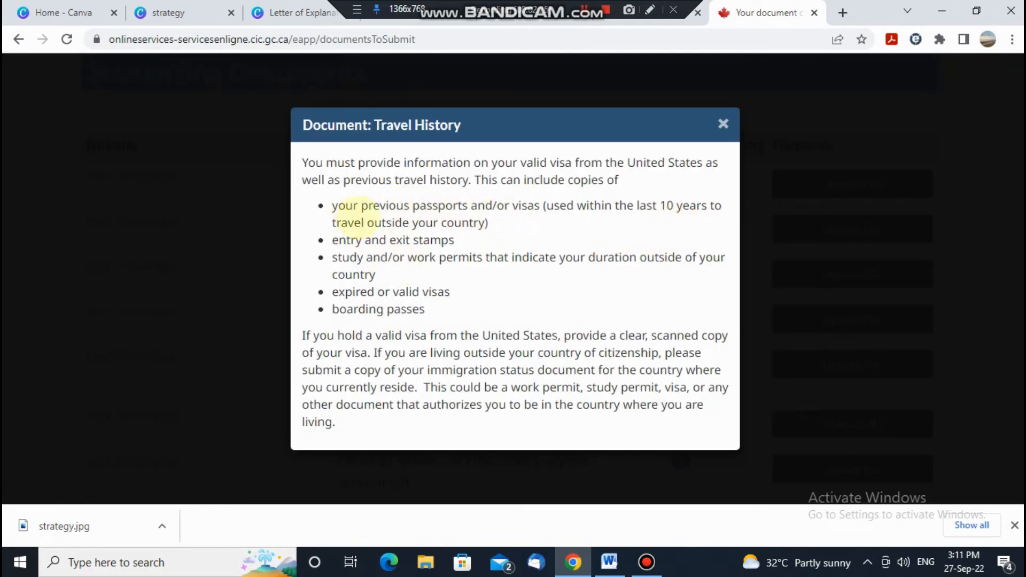
{"action": "left_click_drag", "start_coordinate": [337, 206], "coordinate": [492, 207]}
{"action": "left_click", "coordinate": [523, 231]}
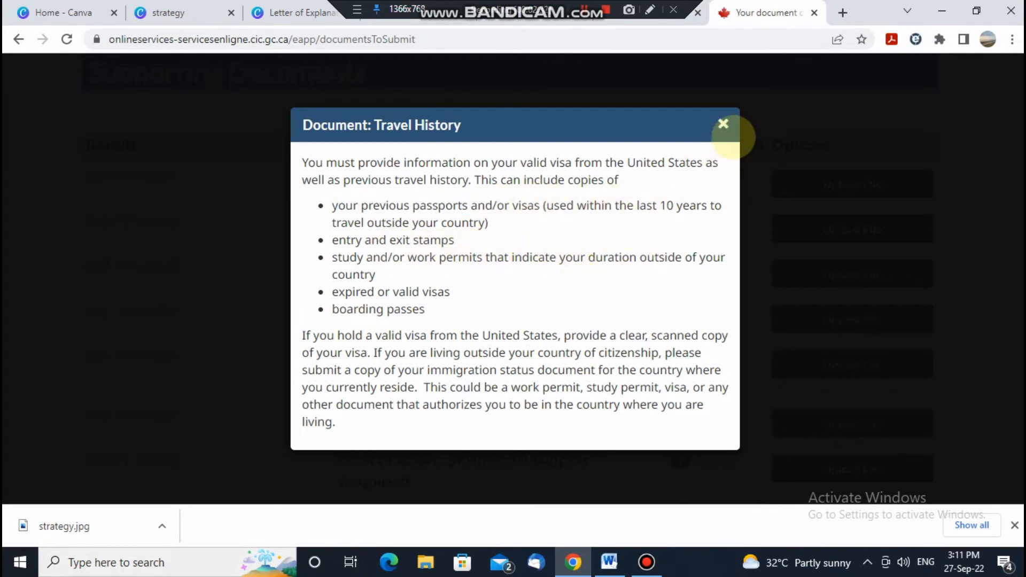
{"action": "left_click", "coordinate": [723, 124]}
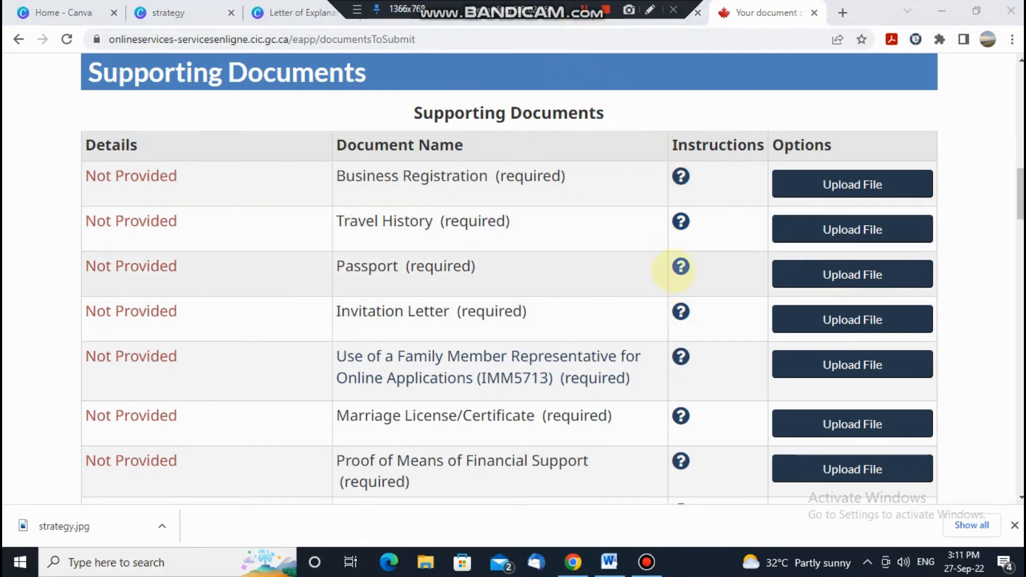
{"action": "left_click", "coordinate": [680, 267]}
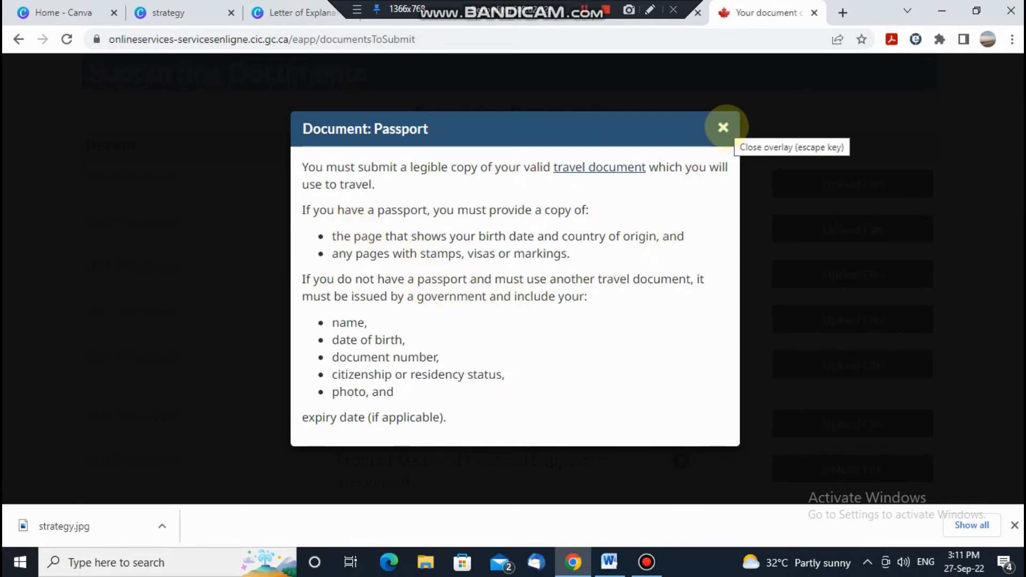
{"action": "left_click", "coordinate": [723, 127]}
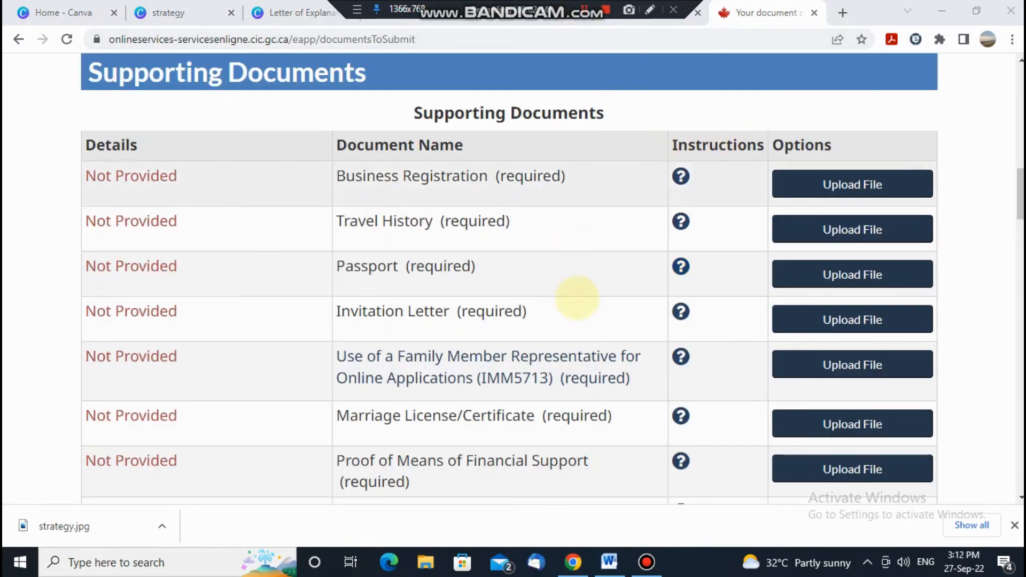
{"action": "scroll", "coordinate": [634, 297], "scroll_direction": "down", "scroll_amount": 1}
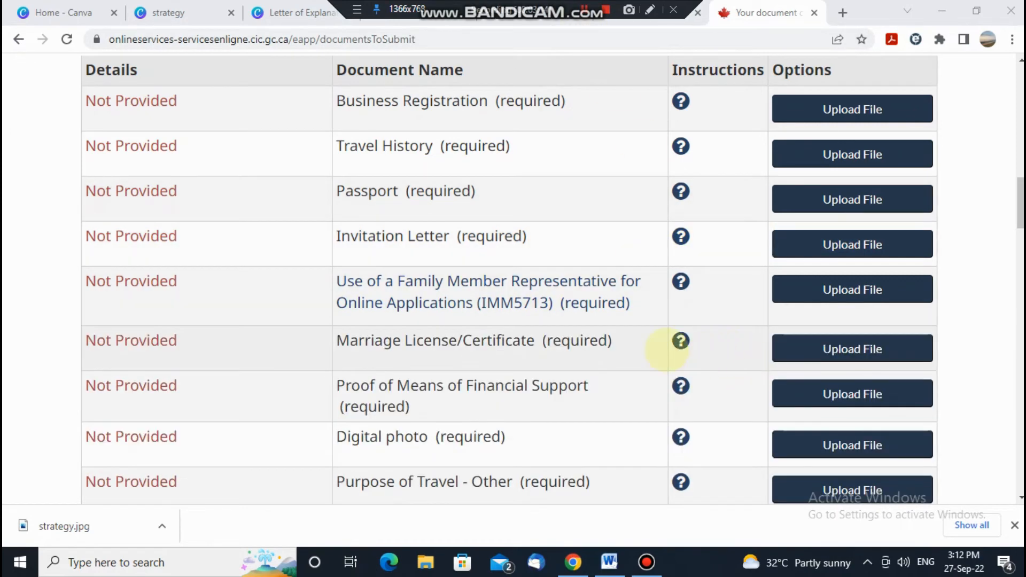
{"action": "scroll", "coordinate": [624, 328], "scroll_direction": "down", "scroll_amount": 1}
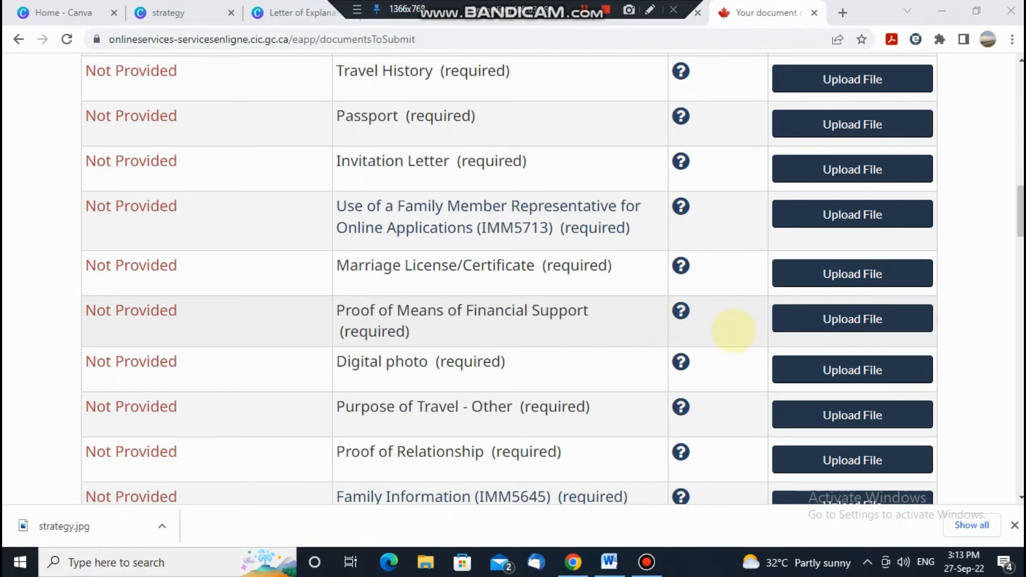
{"action": "scroll", "coordinate": [733, 329], "scroll_direction": "down", "scroll_amount": 1}
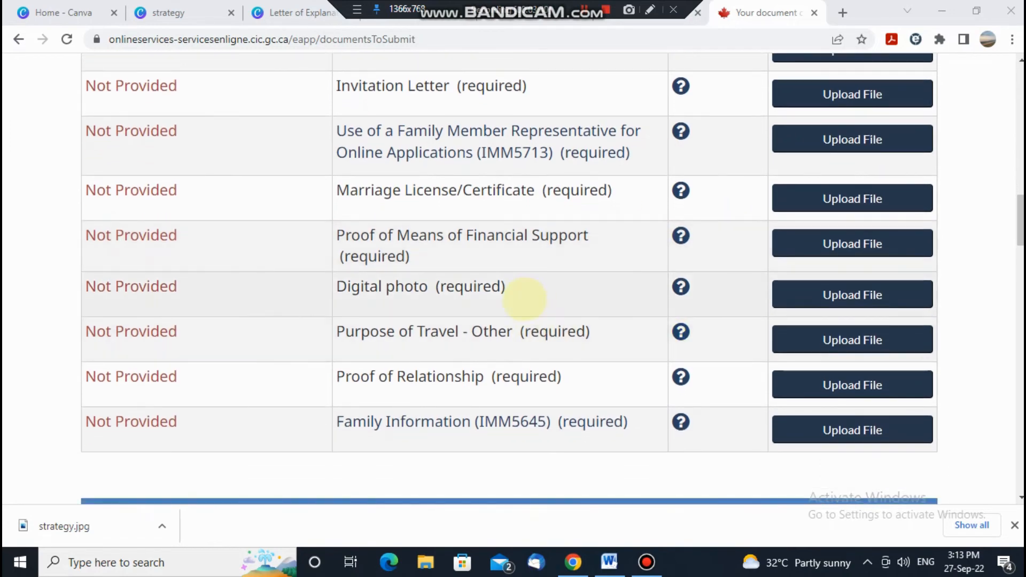
{"action": "left_click", "coordinate": [681, 287]}
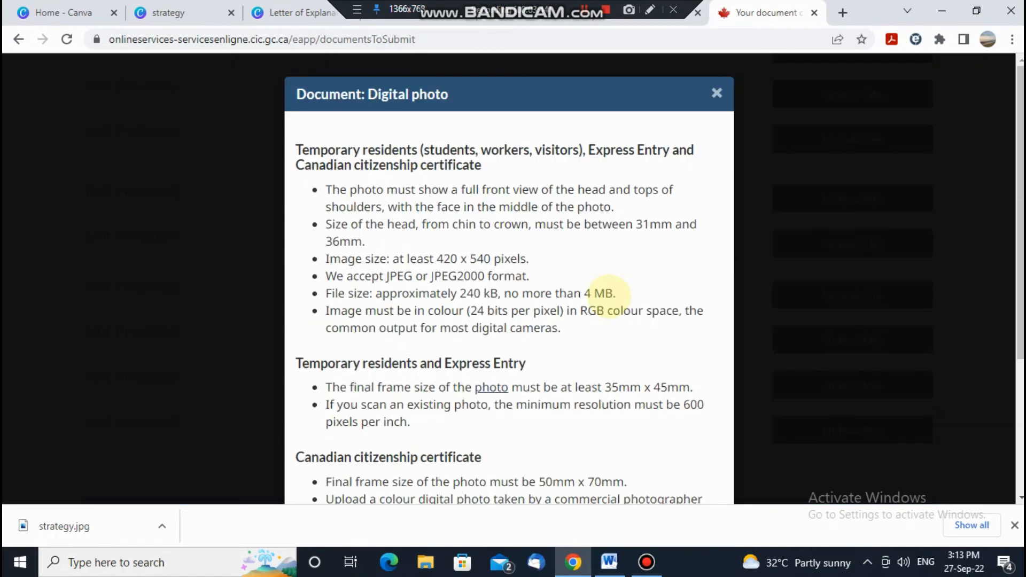
{"action": "scroll", "coordinate": [581, 253], "scroll_direction": "down", "scroll_amount": 2}
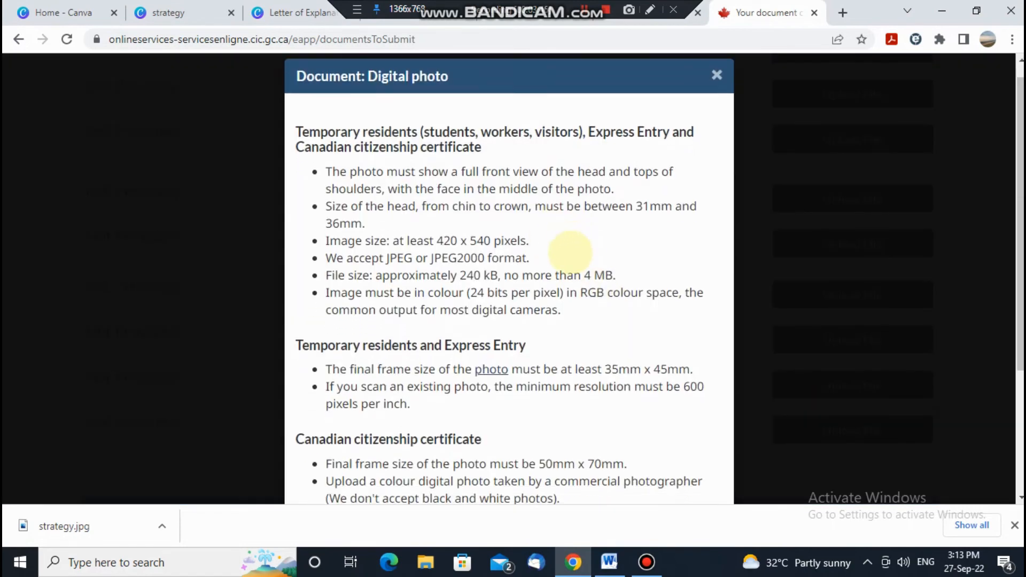
{"action": "left_click_drag", "start_coordinate": [604, 237], "coordinate": [691, 236]}
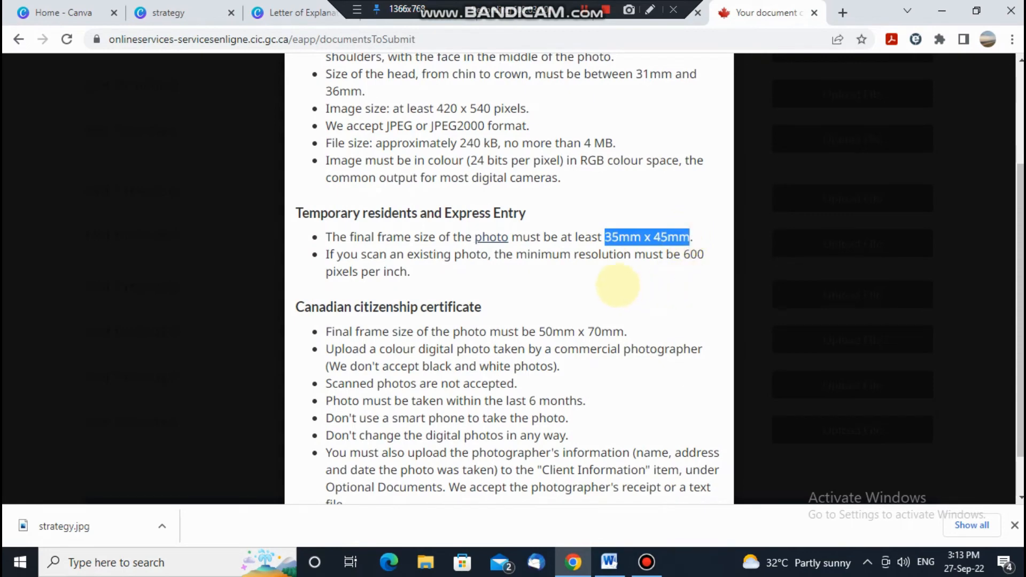
{"action": "scroll", "coordinate": [618, 285], "scroll_direction": "down", "scroll_amount": 1}
{"action": "scroll", "coordinate": [618, 288], "scroll_direction": "up", "scroll_amount": 1}
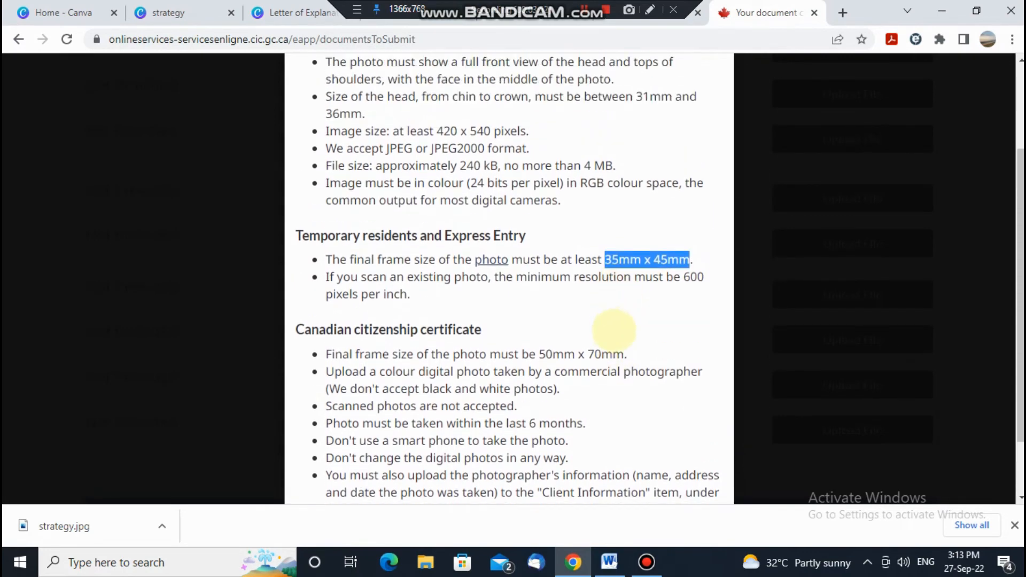
{"action": "scroll", "coordinate": [604, 320], "scroll_direction": "up", "scroll_amount": 2}
{"action": "scroll", "coordinate": [578, 347], "scroll_direction": "down", "scroll_amount": 3}
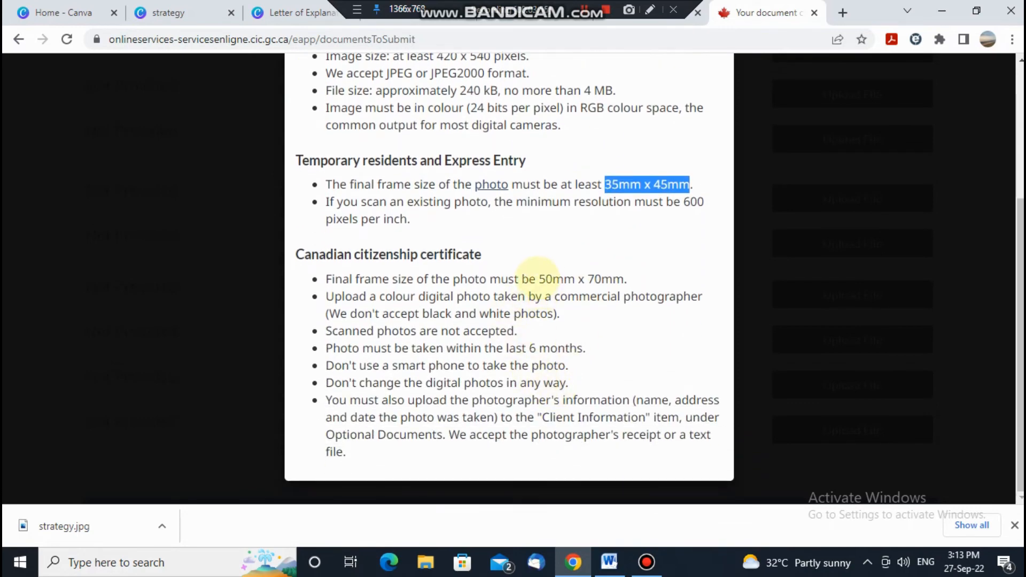
{"action": "left_click_drag", "start_coordinate": [537, 278], "coordinate": [623, 280]}
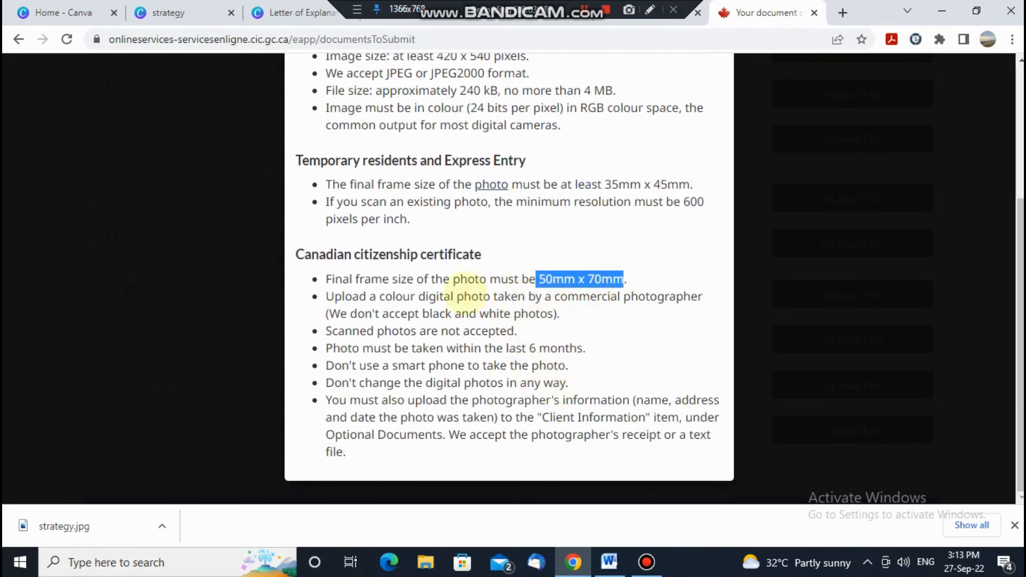
{"action": "scroll", "coordinate": [428, 293], "scroll_direction": "up", "scroll_amount": 2}
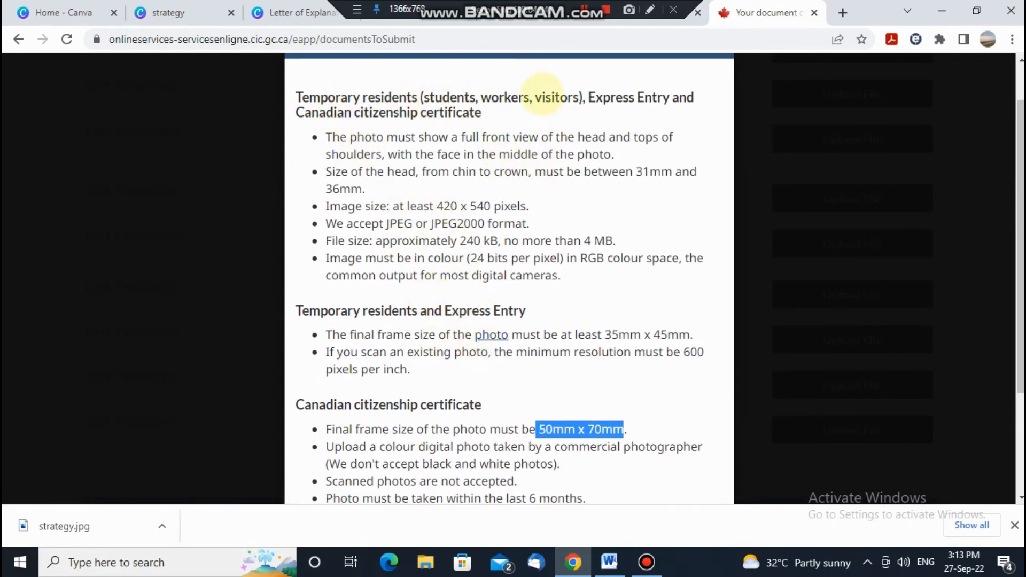
{"action": "left_click_drag", "start_coordinate": [541, 97], "coordinate": [588, 97]}
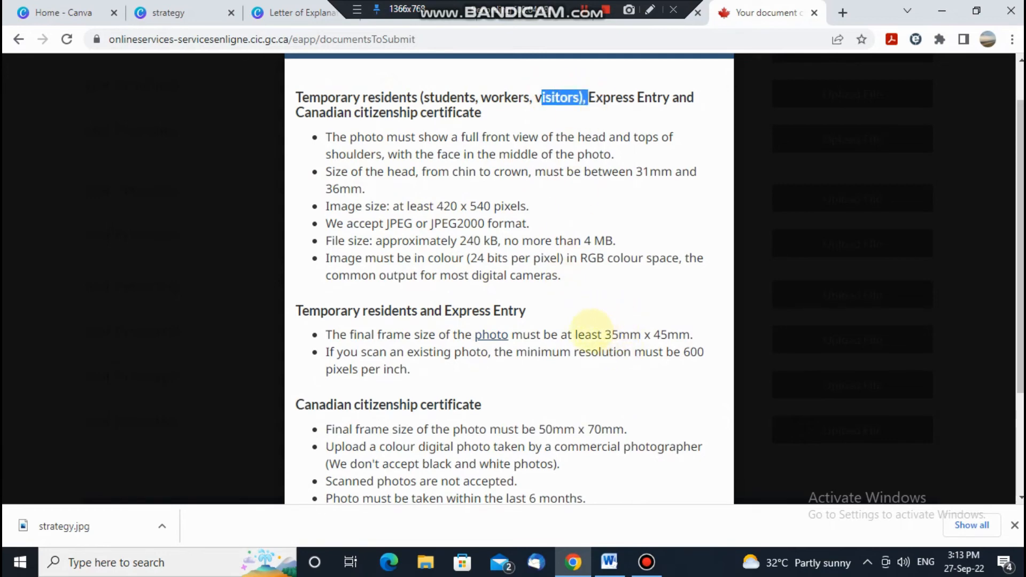
{"action": "left_click_drag", "start_coordinate": [605, 335], "coordinate": [693, 334]}
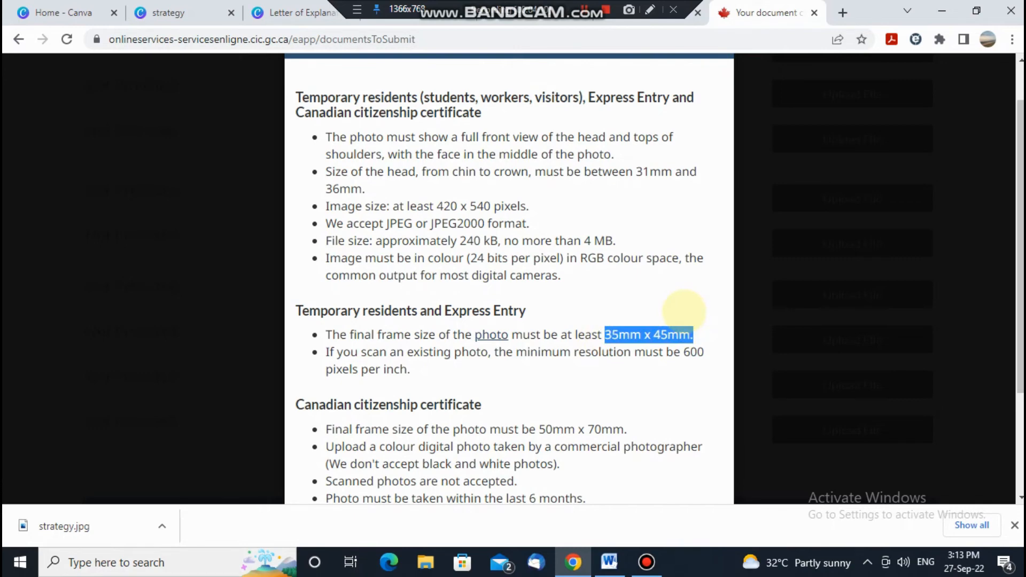
{"action": "scroll", "coordinate": [692, 223], "scroll_direction": "up", "scroll_amount": 1}
{"action": "left_click", "coordinate": [716, 91]}
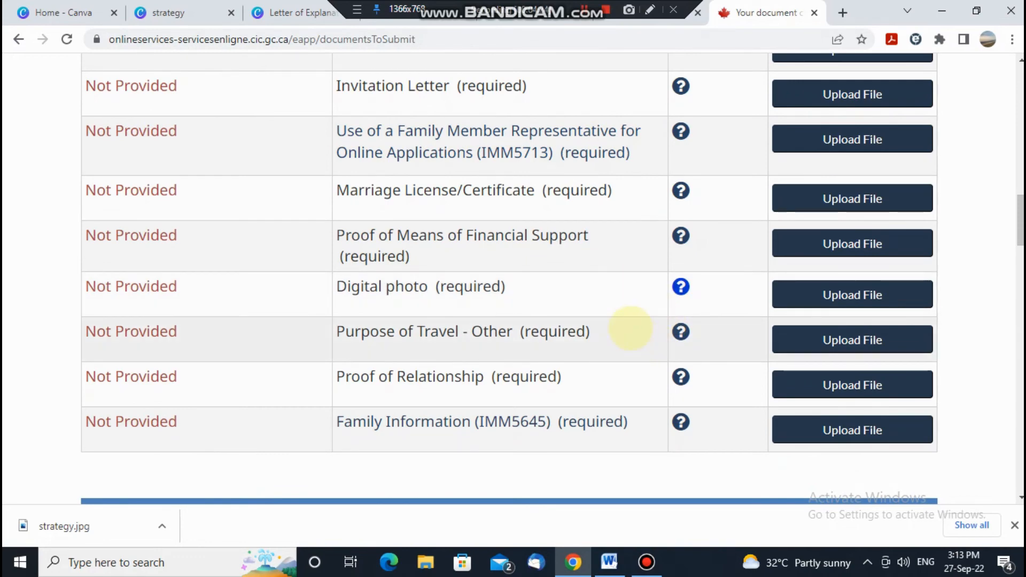
Step: Scroll to the Optional Documents table listing Schedule 1 (IMM 5257) and Client Information as Not Provided
{"action": "scroll", "coordinate": [631, 327], "scroll_direction": "down", "scroll_amount": 1}
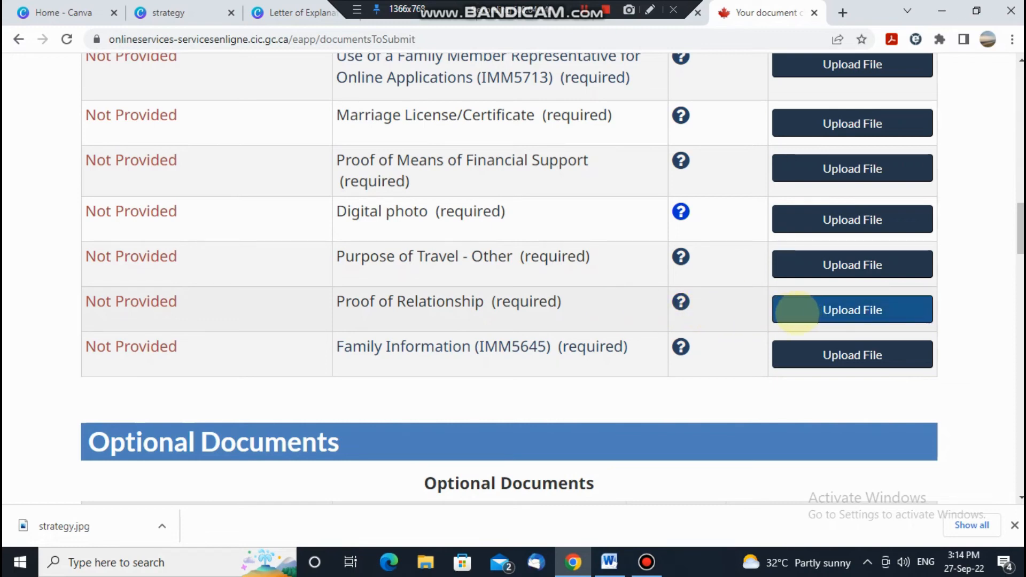
{"action": "scroll", "coordinate": [601, 362], "scroll_direction": "down", "scroll_amount": 1}
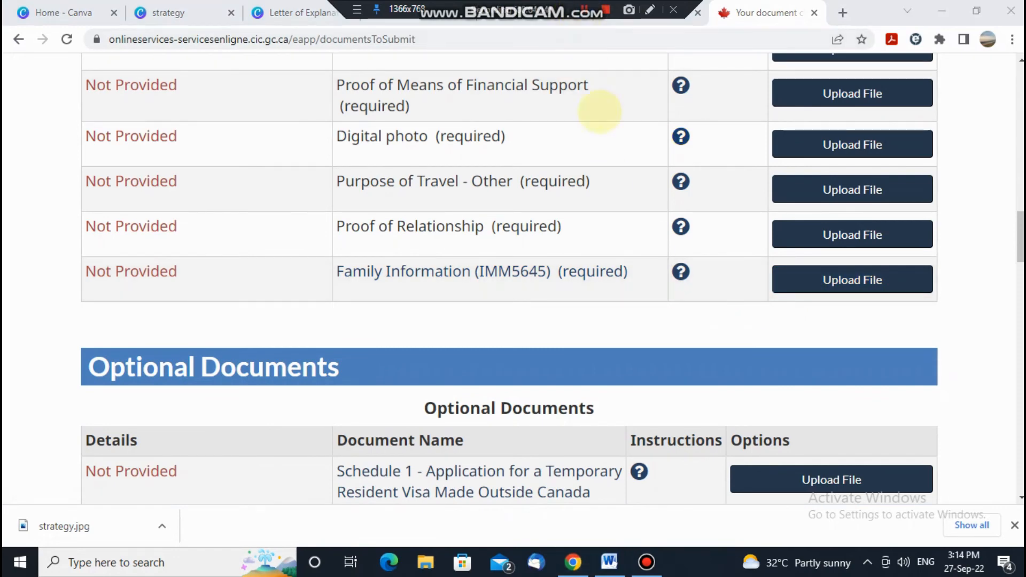
{"action": "scroll", "coordinate": [676, 356], "scroll_direction": "down", "scroll_amount": 1}
{"action": "scroll", "coordinate": [670, 322], "scroll_direction": "down", "scroll_amount": 1}
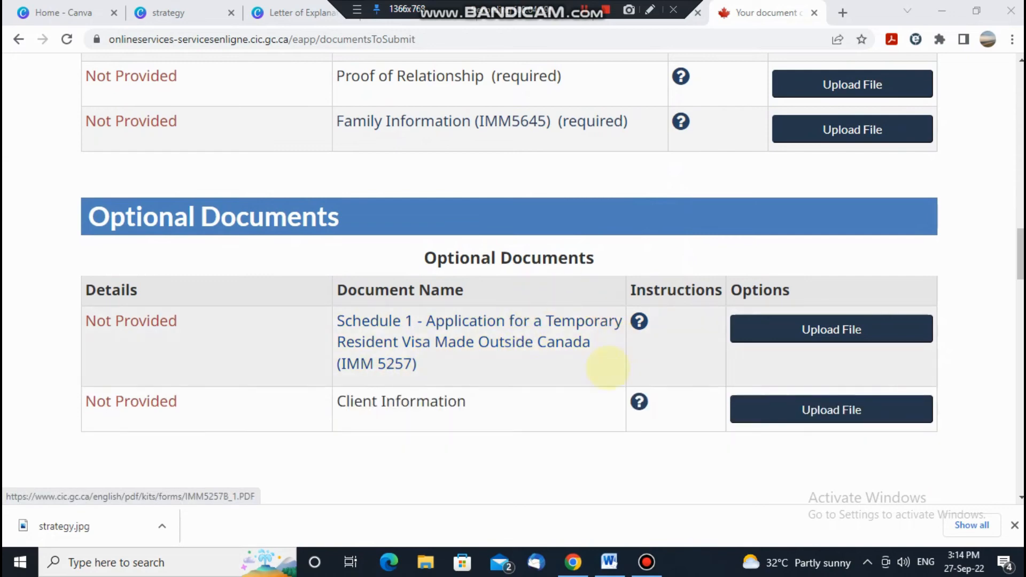
{"action": "scroll", "coordinate": [543, 327], "scroll_direction": "down", "scroll_amount": 1}
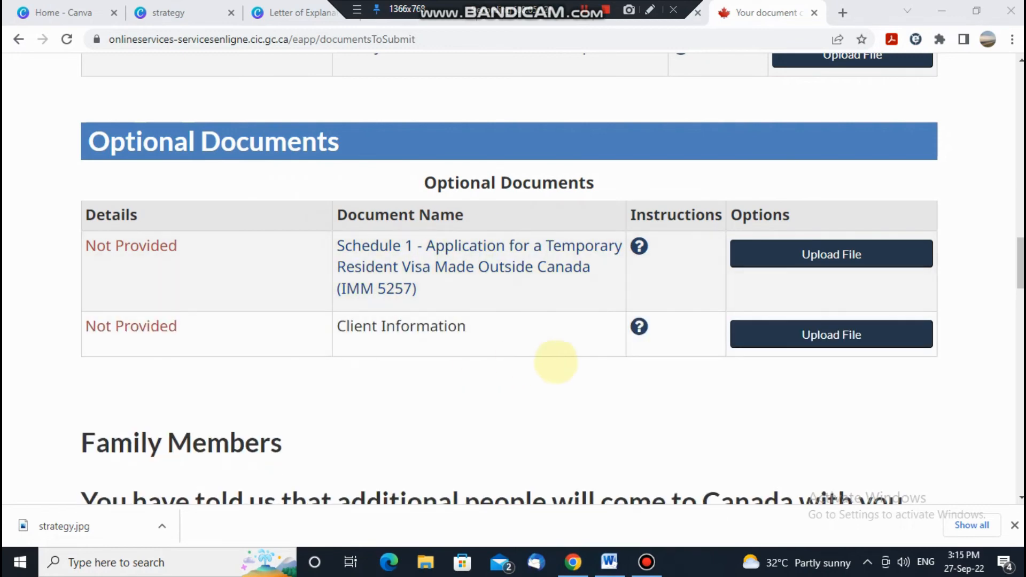
Step: Scroll to the Fees table: two $100 visitor applications plus $170 family biometrics, $370 CAD total
{"action": "scroll", "coordinate": [492, 369], "scroll_direction": "down", "scroll_amount": 5}
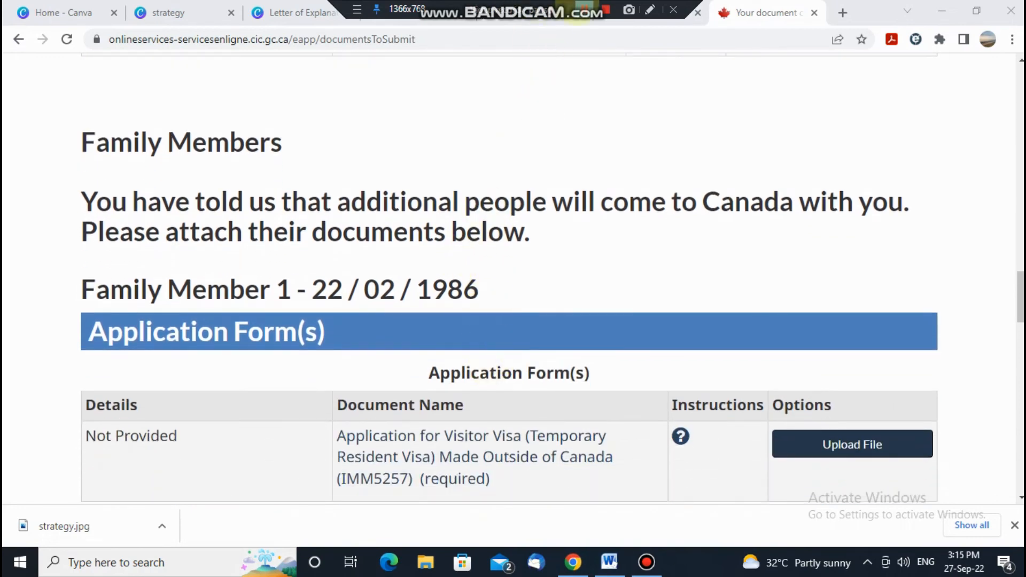
{"action": "scroll", "coordinate": [500, 231], "scroll_direction": "down", "scroll_amount": 2}
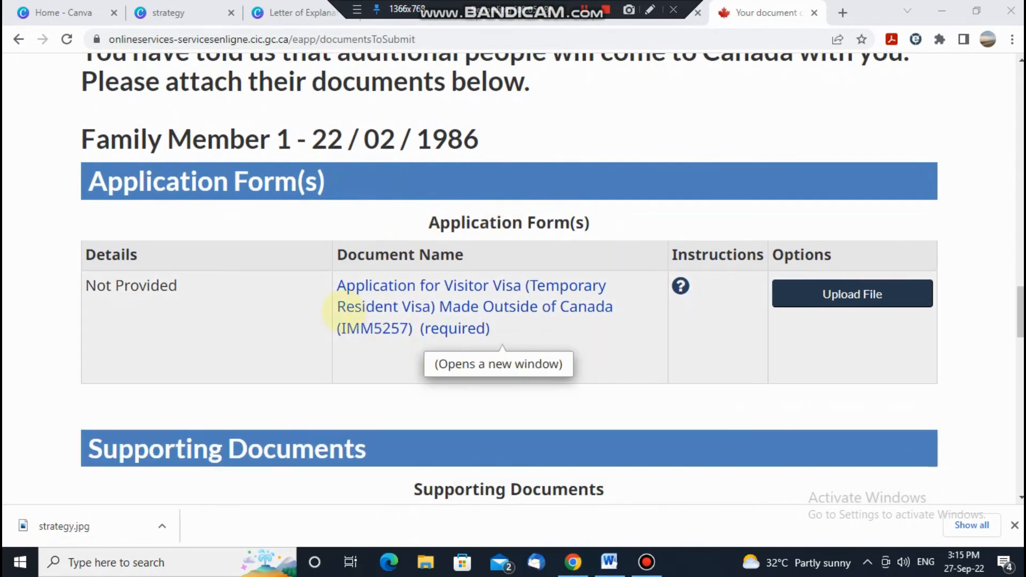
{"action": "scroll", "coordinate": [425, 265], "scroll_direction": "down", "scroll_amount": 4}
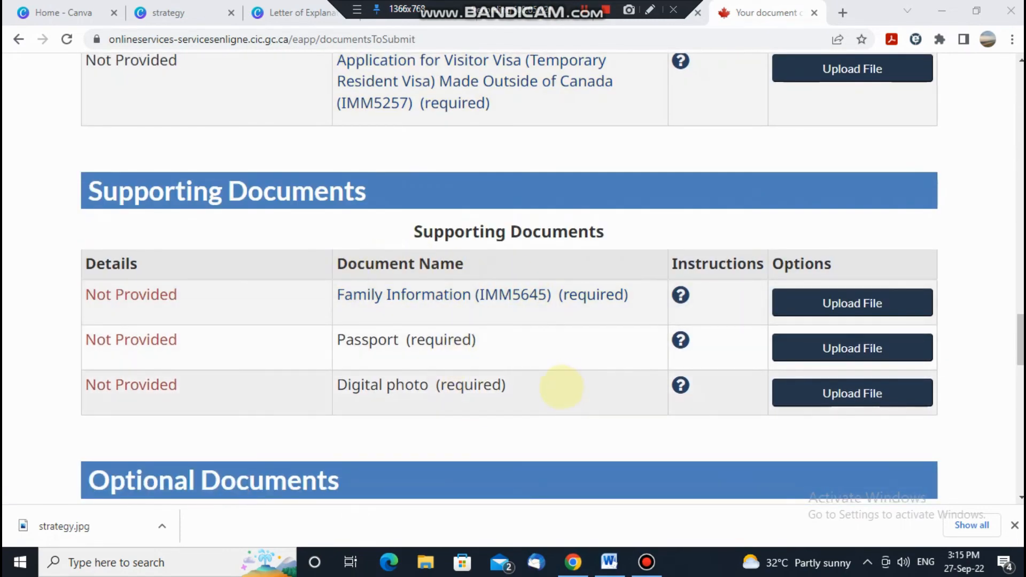
{"action": "scroll", "coordinate": [565, 390], "scroll_direction": "down", "scroll_amount": 1}
{"action": "scroll", "coordinate": [553, 337], "scroll_direction": "down", "scroll_amount": 1}
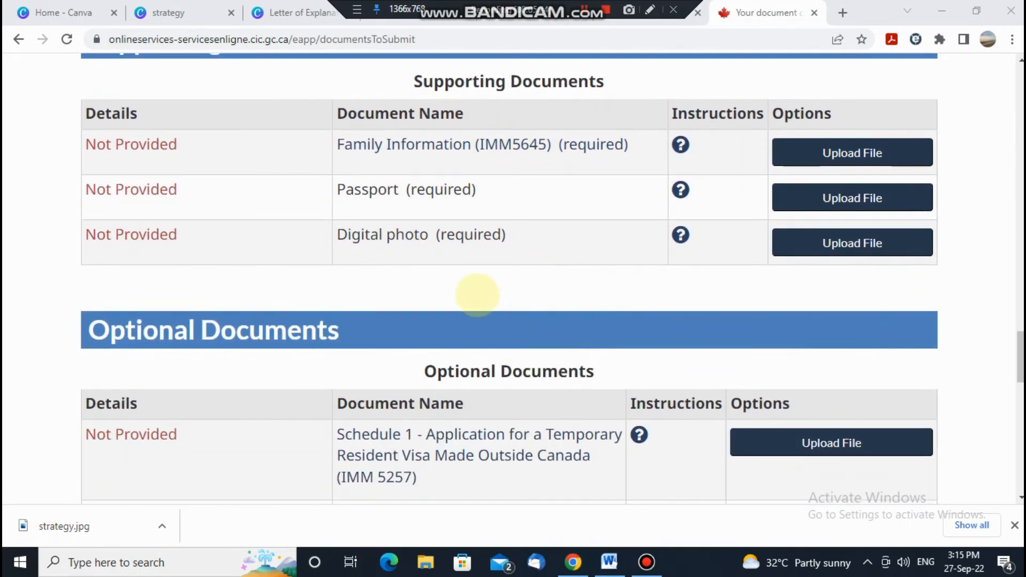
{"action": "scroll", "coordinate": [474, 293], "scroll_direction": "down", "scroll_amount": 2}
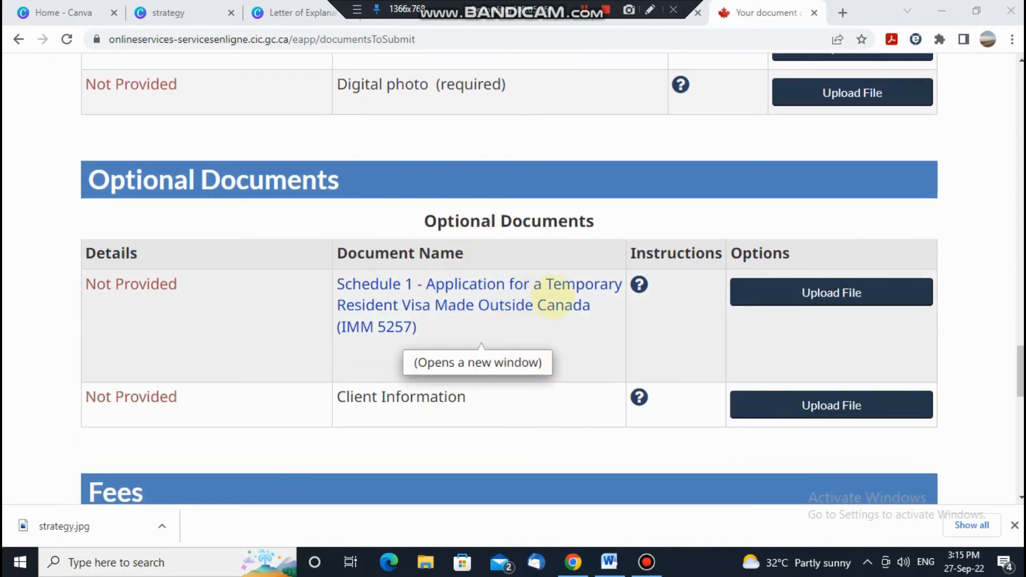
{"action": "scroll", "coordinate": [524, 283], "scroll_direction": "down", "scroll_amount": 3}
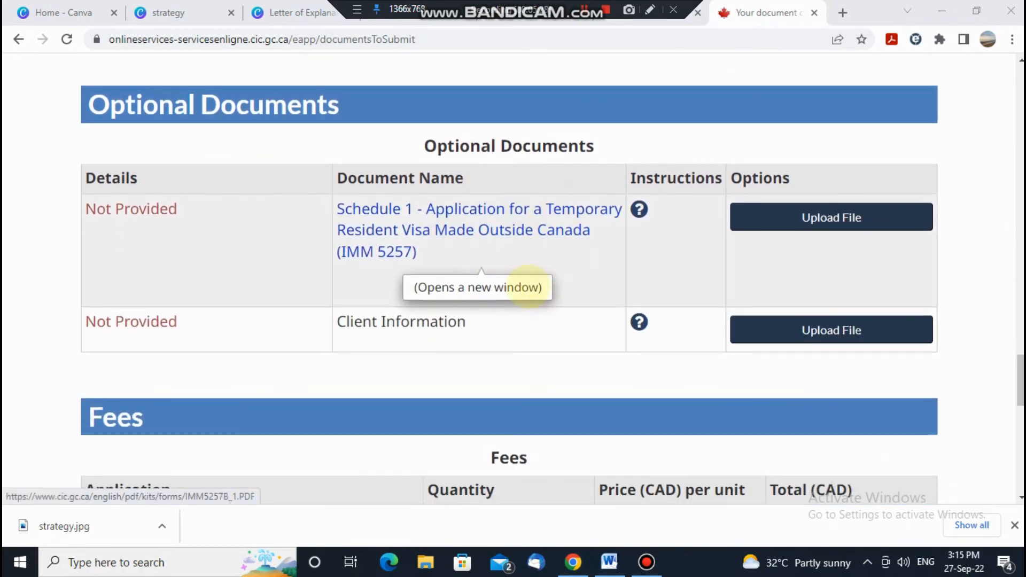
{"action": "scroll", "coordinate": [521, 292], "scroll_direction": "down", "scroll_amount": 1}
{"action": "scroll", "coordinate": [517, 300], "scroll_direction": "down", "scroll_amount": 1}
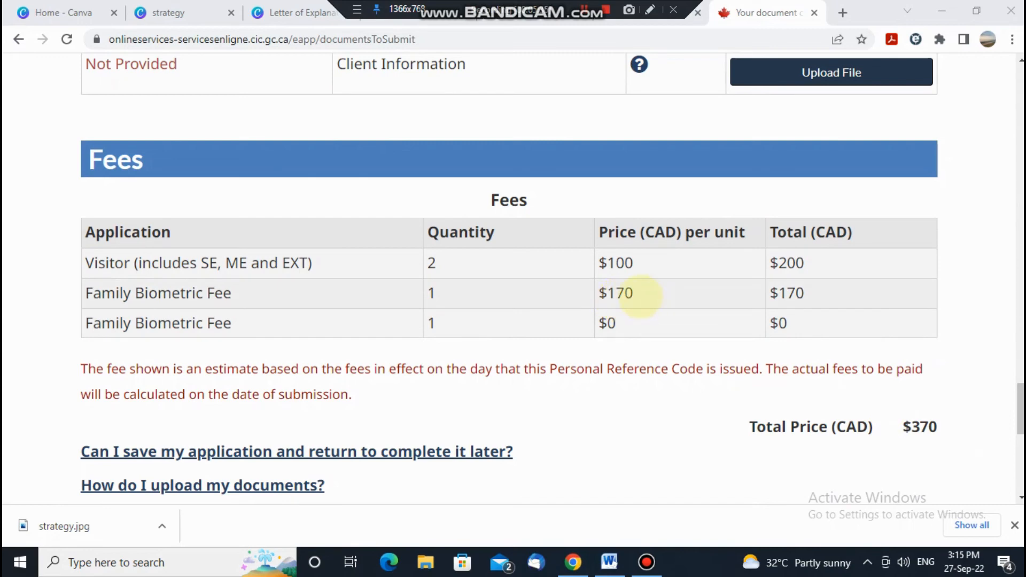
Step: Search Google for 'canada visa processing time' and open the Canada.ca Check processing times result
{"action": "scroll", "coordinate": [593, 69], "scroll_direction": "down", "scroll_amount": 1}
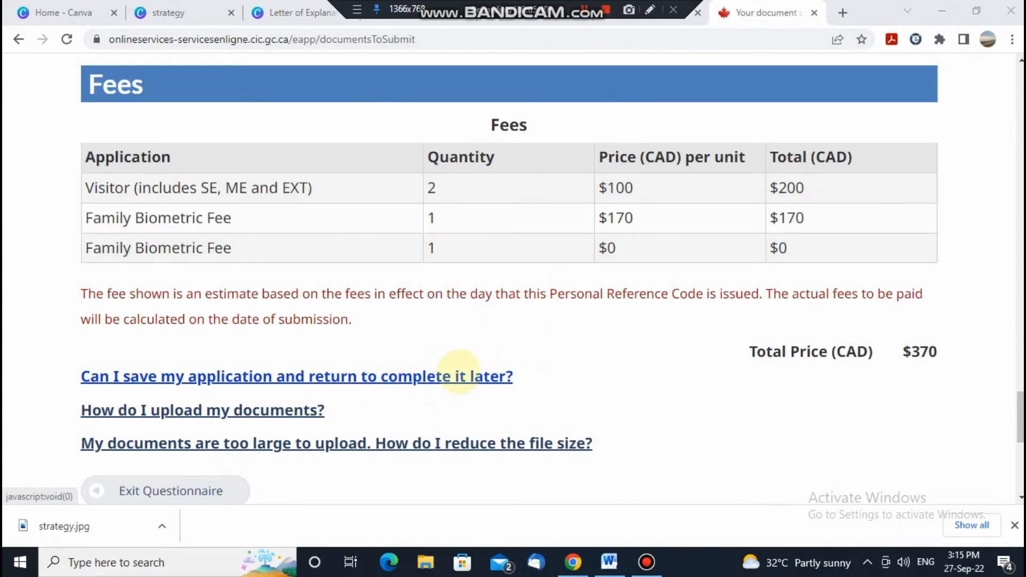
{"action": "scroll", "coordinate": [600, 362], "scroll_direction": "down", "scroll_amount": 5}
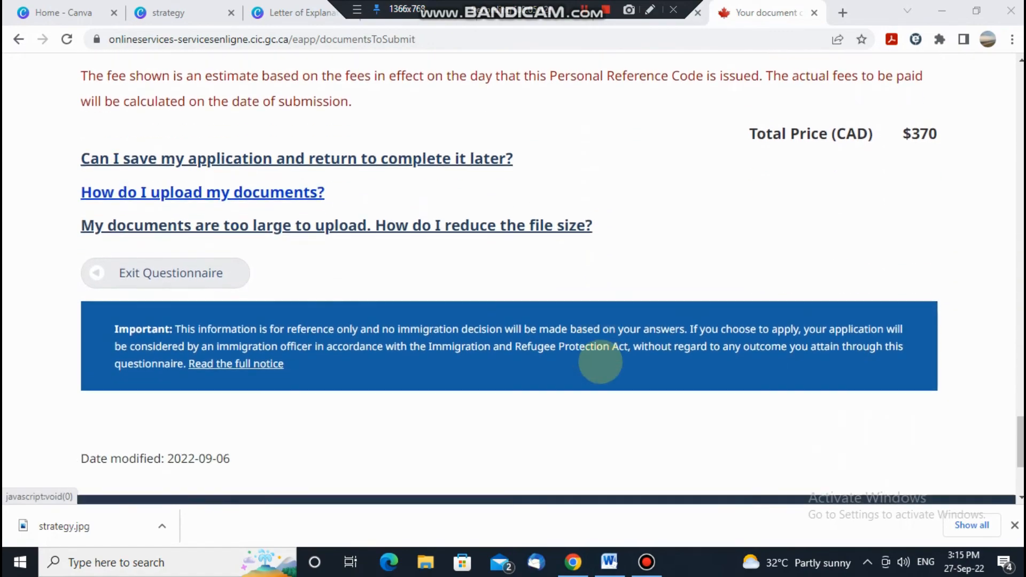
{"action": "scroll", "coordinate": [593, 358], "scroll_direction": "up", "scroll_amount": 2}
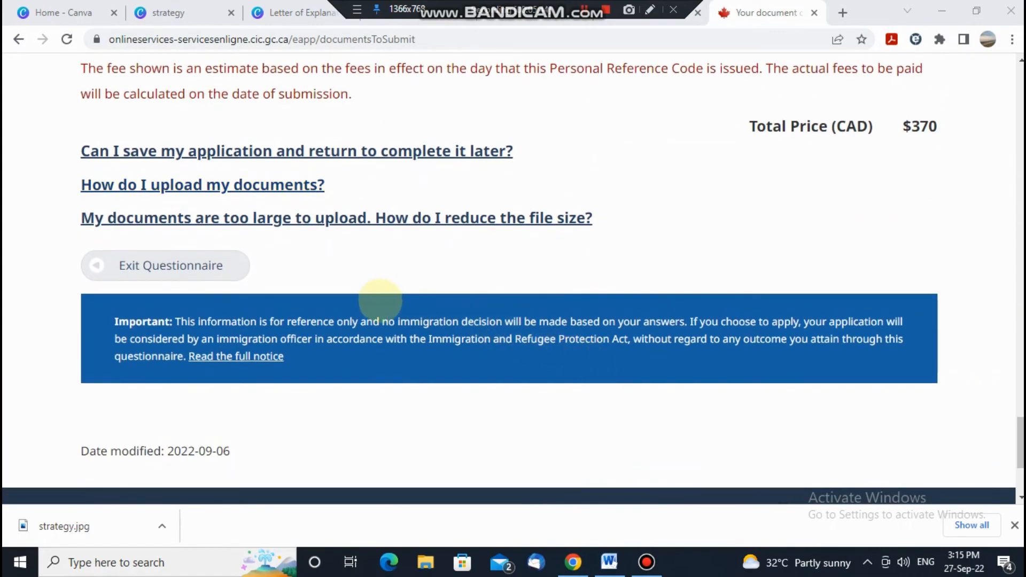
{"action": "scroll", "coordinate": [411, 289], "scroll_direction": "up", "scroll_amount": 2}
{"action": "scroll", "coordinate": [714, 171], "scroll_direction": "up", "scroll_amount": 5}
{"action": "scroll", "coordinate": [724, 238], "scroll_direction": "down", "scroll_amount": 10}
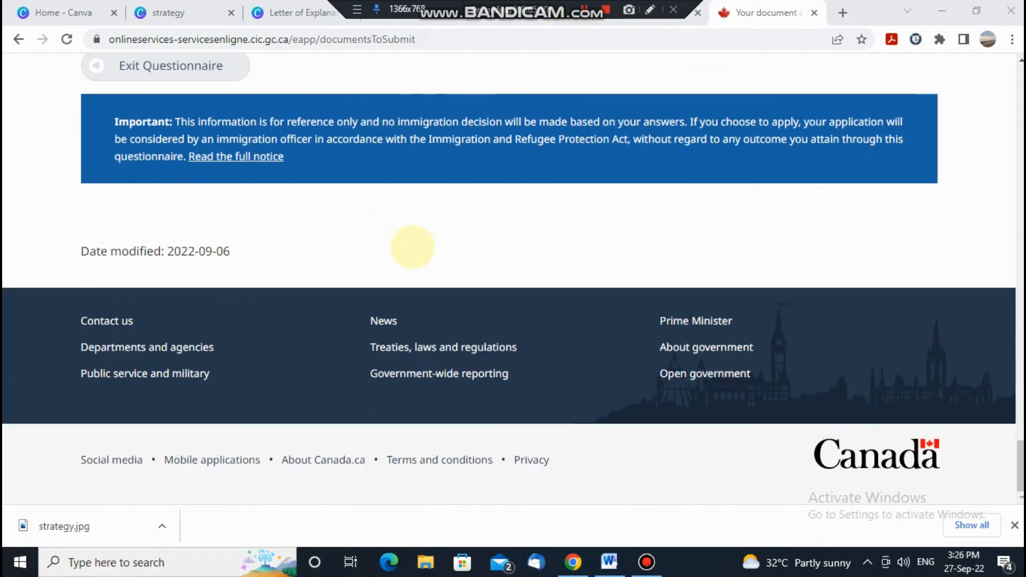
{"action": "scroll", "coordinate": [412, 247], "scroll_direction": "up", "scroll_amount": 15}
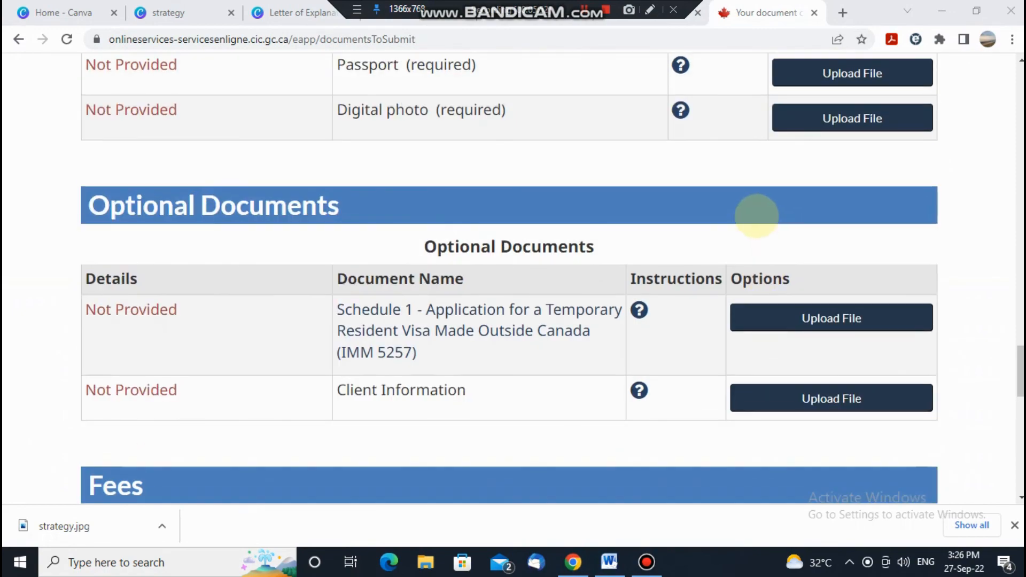
{"action": "scroll", "coordinate": [756, 214], "scroll_direction": "down", "scroll_amount": 10}
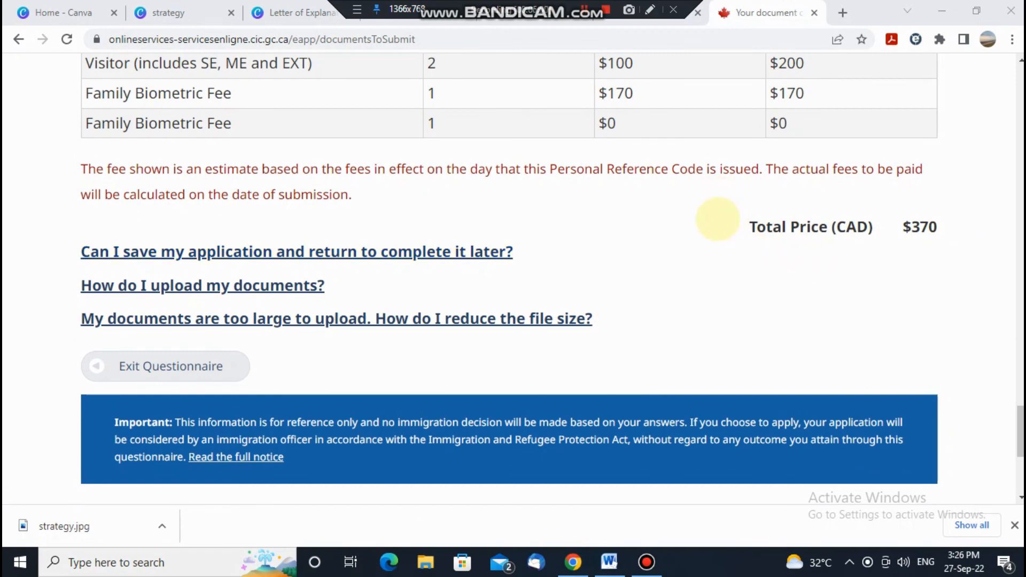
{"action": "scroll", "coordinate": [717, 219], "scroll_direction": "up", "scroll_amount": 3}
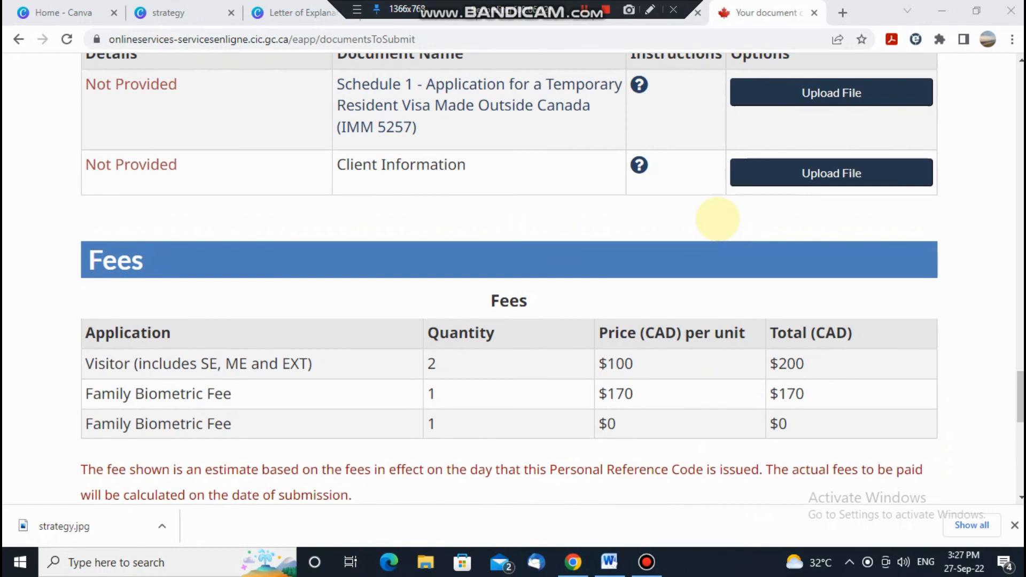
{"action": "scroll", "coordinate": [717, 219], "scroll_direction": "down", "scroll_amount": 3}
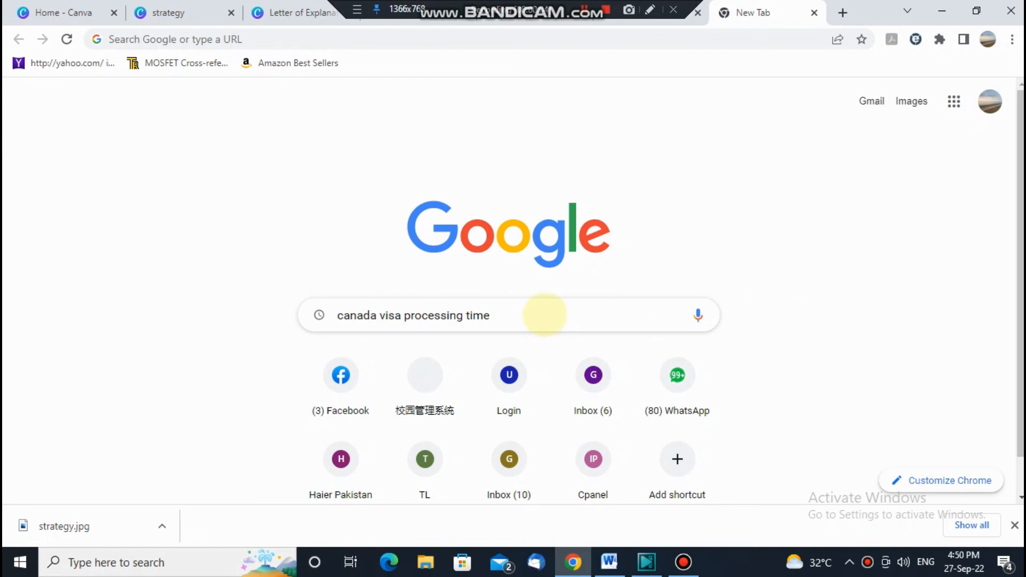
{"action": "key", "text": "Return"}
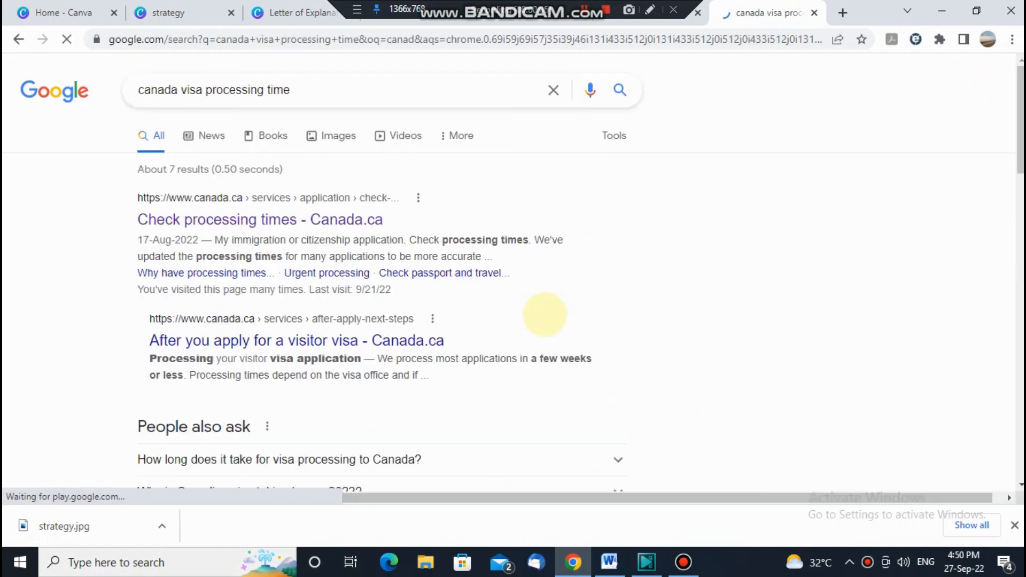
{"action": "left_click", "coordinate": [252, 218]}
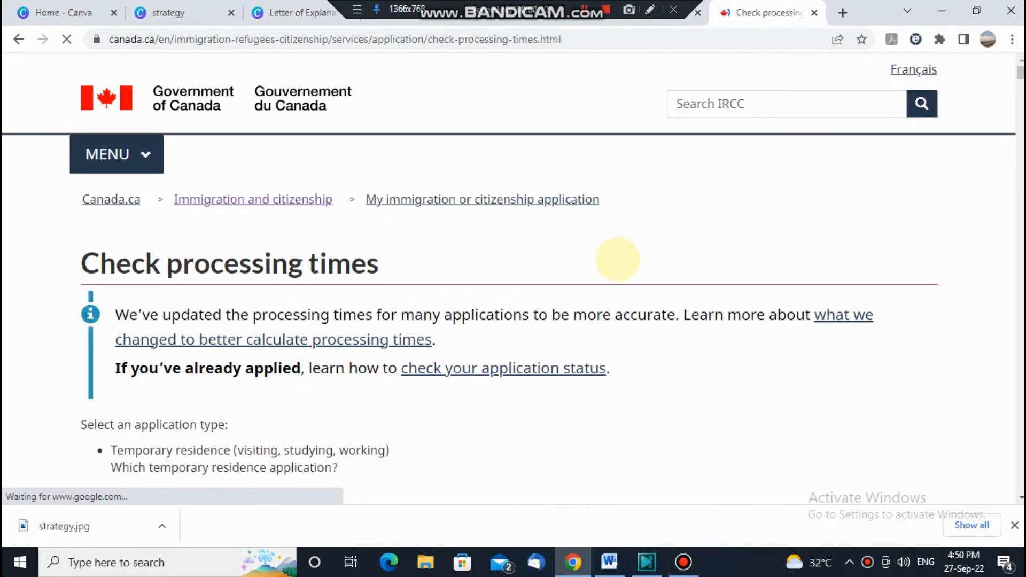
Step: Select Temporary residence and Visitor visa (from outside Canada) as the application type
{"action": "scroll", "coordinate": [613, 264], "scroll_direction": "down", "scroll_amount": 4}
{"action": "scroll", "coordinate": [568, 262], "scroll_direction": "down", "scroll_amount": 2}
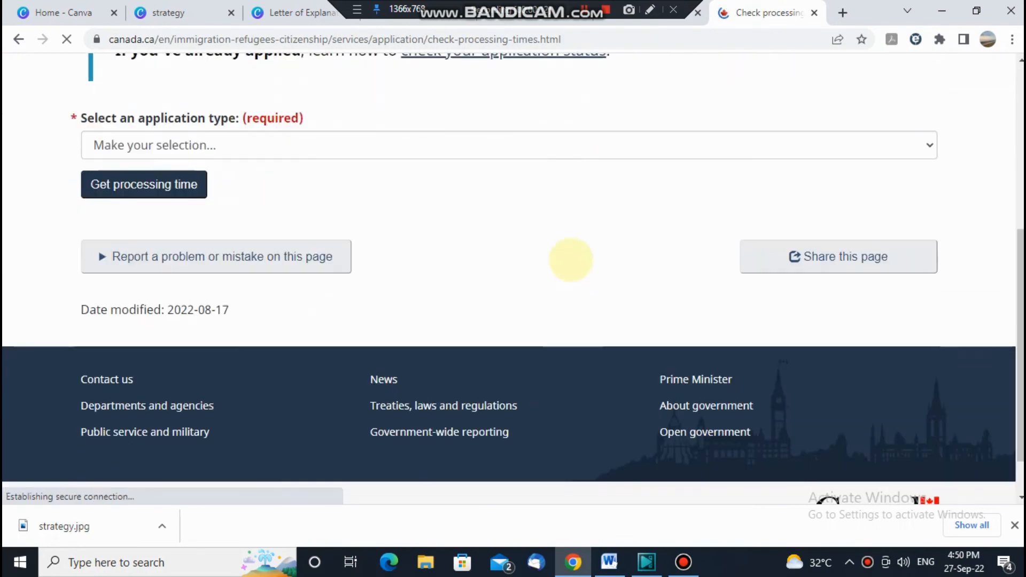
{"action": "scroll", "coordinate": [527, 252], "scroll_direction": "up", "scroll_amount": 3}
{"action": "left_click", "coordinate": [401, 307]}
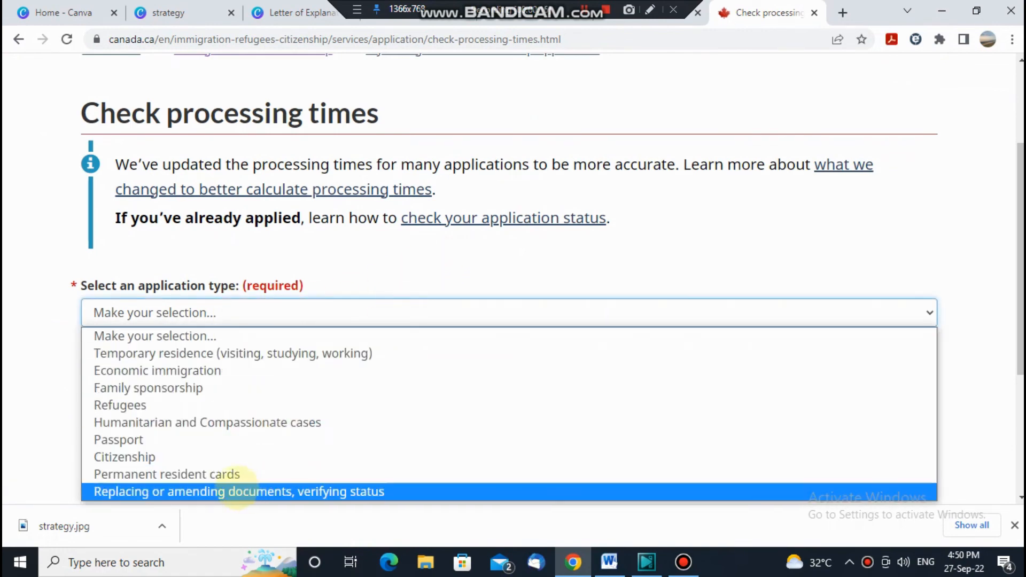
{"action": "left_click", "coordinate": [238, 354]}
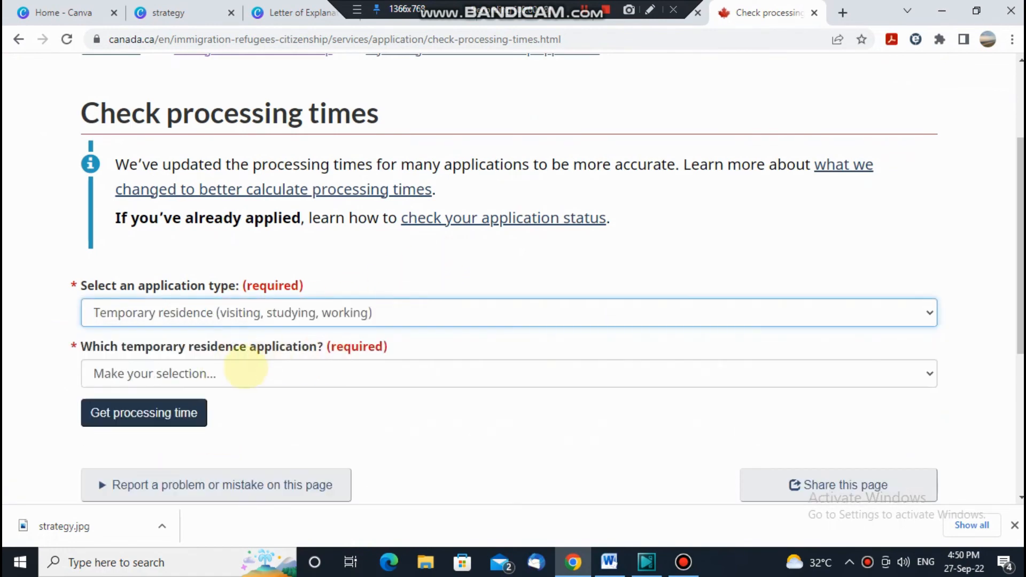
{"action": "left_click", "coordinate": [328, 371]}
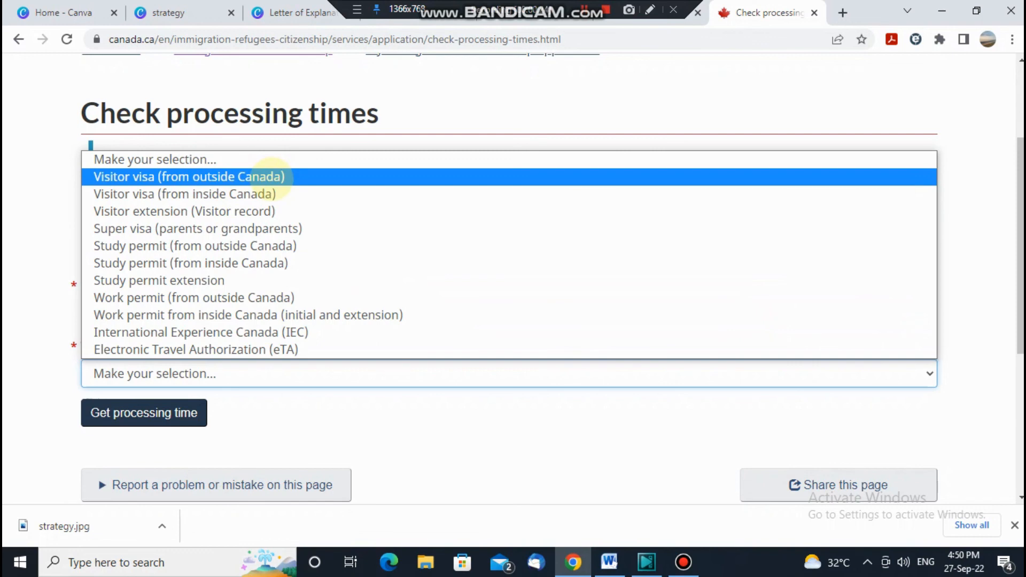
{"action": "left_click", "coordinate": [273, 177]}
Step: Choose Pakistan as the applying-from country and get the 137-day processing time
{"action": "scroll", "coordinate": [362, 360], "scroll_direction": "down", "scroll_amount": 3}
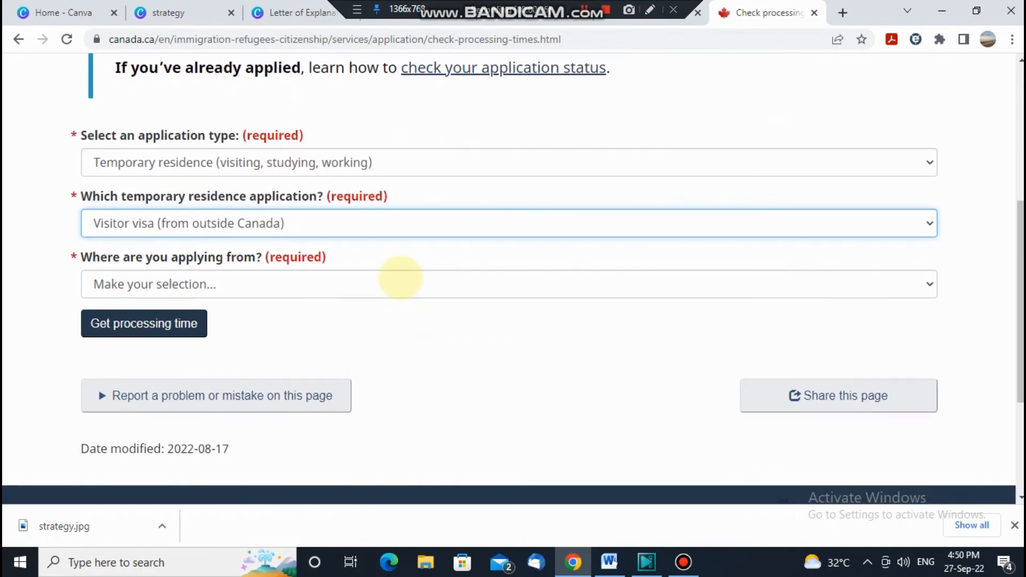
{"action": "left_click", "coordinate": [389, 293]}
{"action": "scroll", "coordinate": [395, 305], "scroll_direction": "up", "scroll_amount": 1}
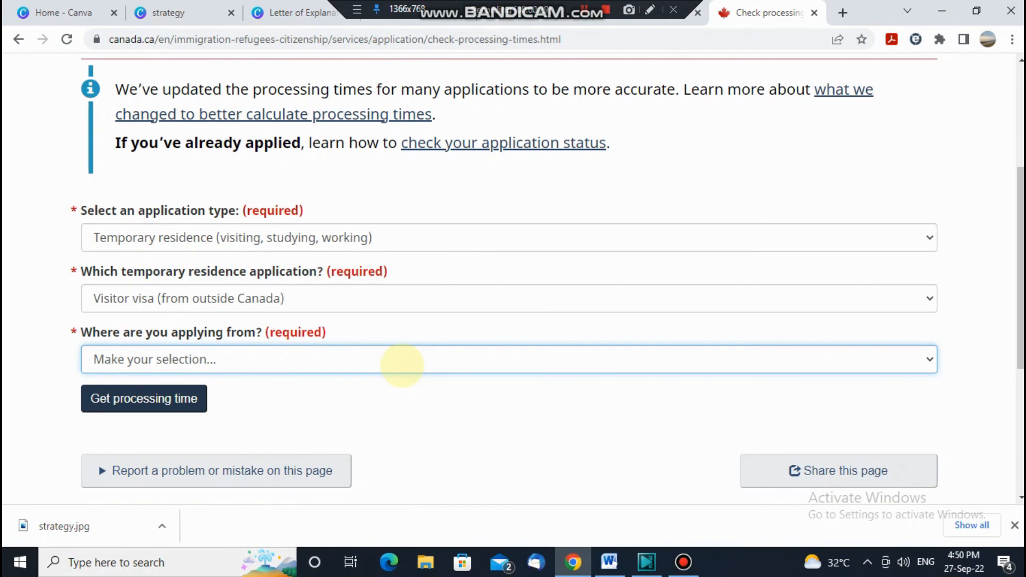
{"action": "key", "text": "p"}
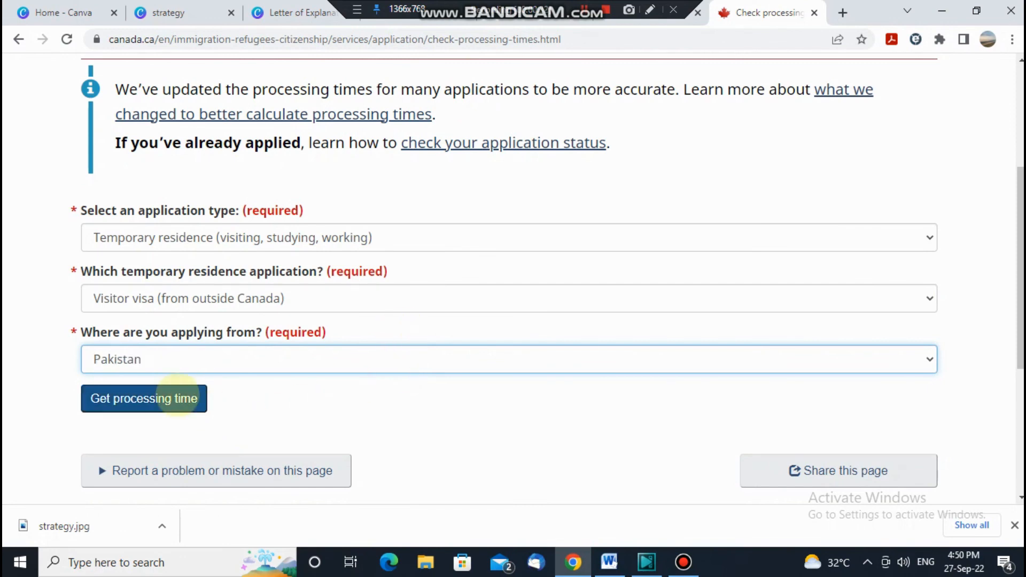
{"action": "left_click", "coordinate": [147, 398]}
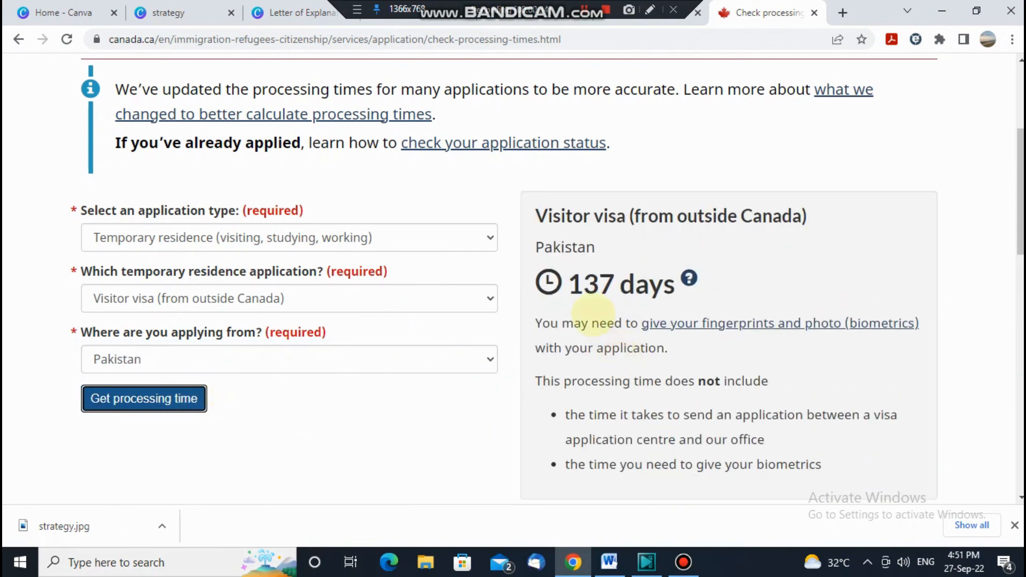
{"action": "left_click_drag", "start_coordinate": [570, 284], "coordinate": [651, 288]}
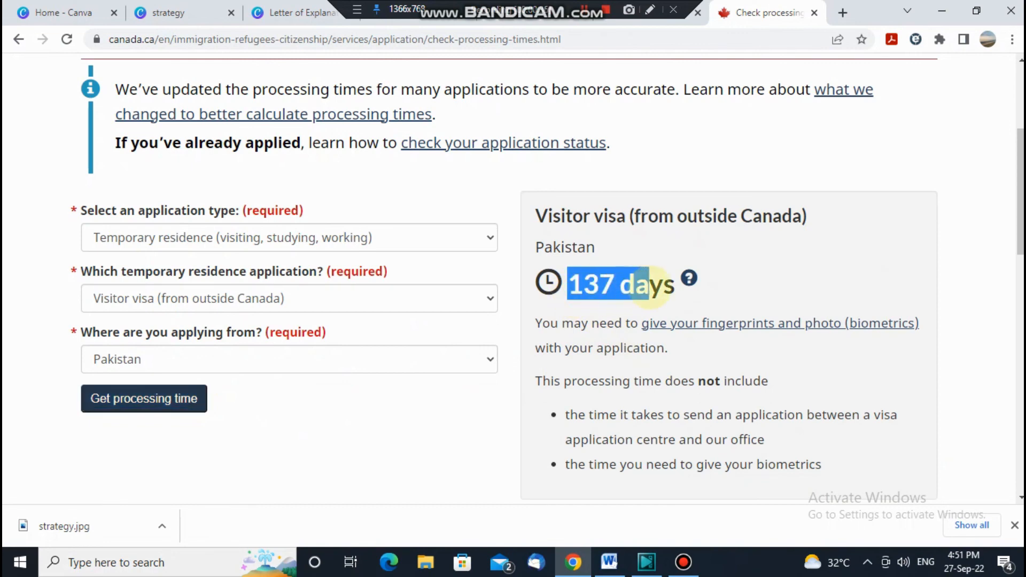